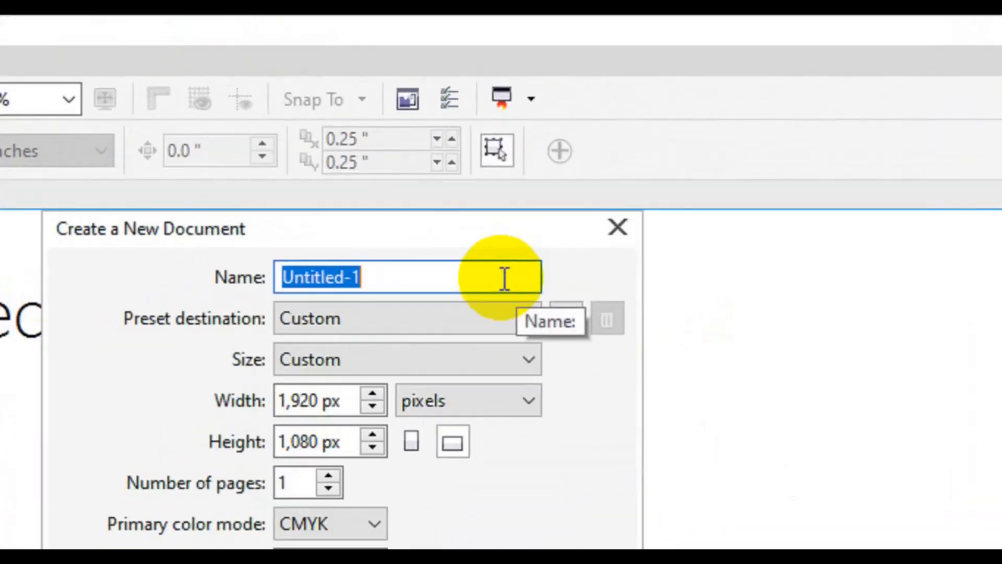
# Create a 5.5 by 2 inch document named Event Ticket Design and add a rectangle covering the whole page
pyautogui.write('Event Ticket Design')
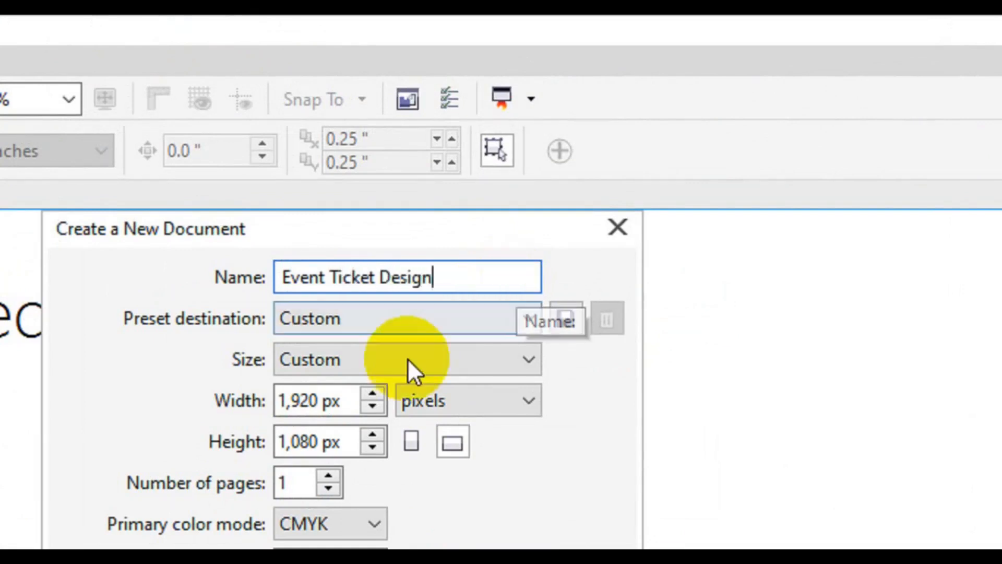
pyautogui.click(449, 401)
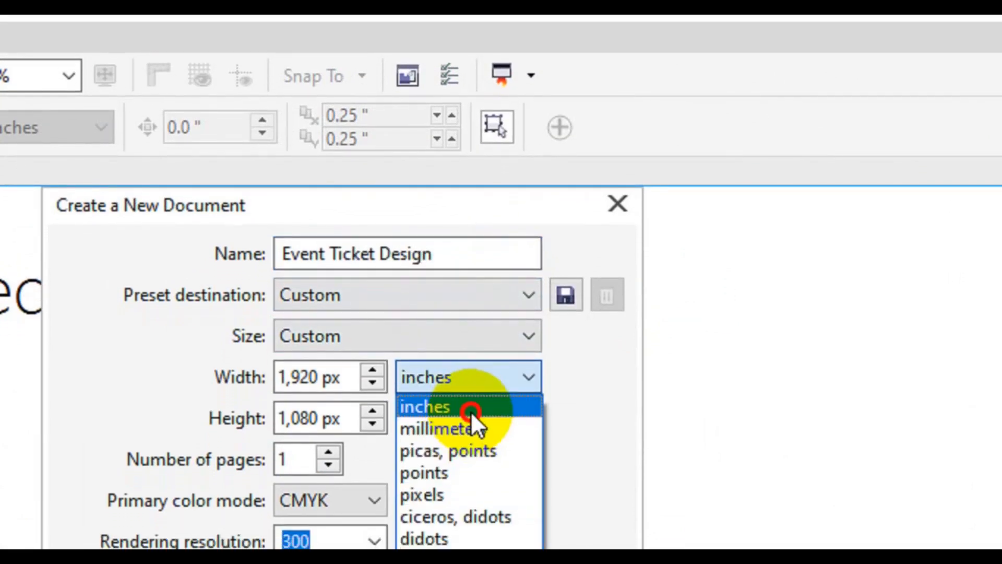
pyautogui.click(471, 406)
pyautogui.click(300, 377)
pyautogui.press('BackSpace')
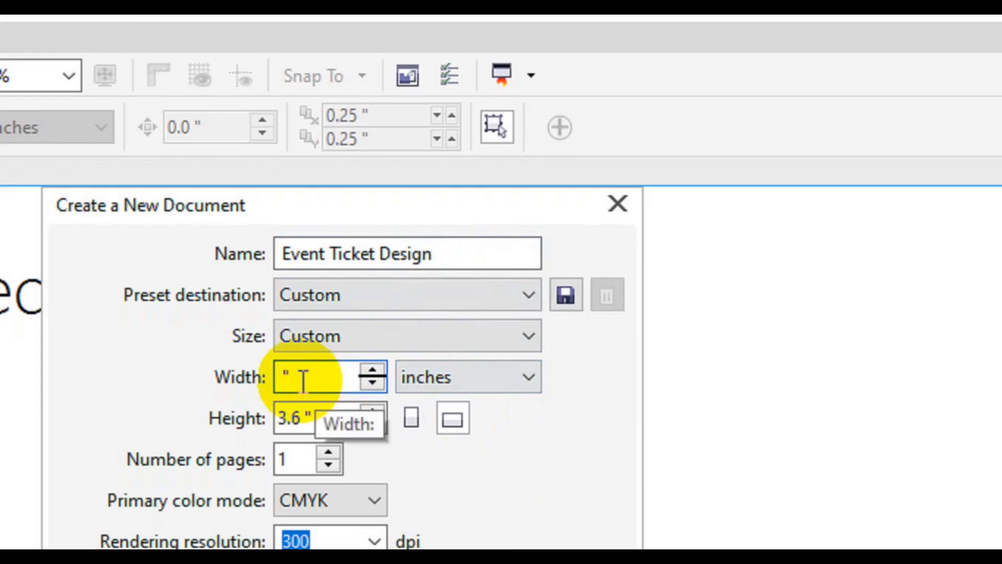
pyautogui.click(302, 417)
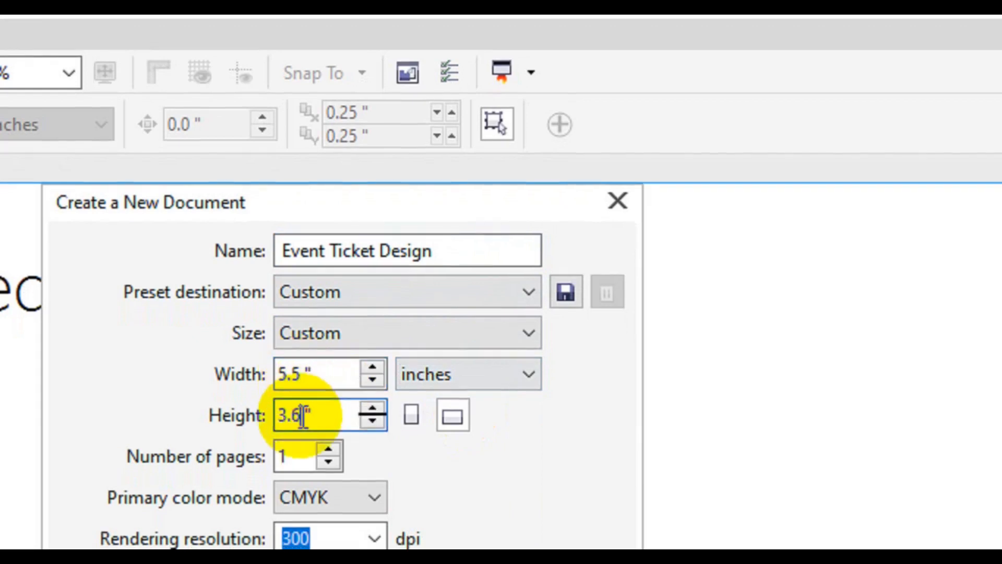
pyautogui.press('BackSpace')
pyautogui.press('BackSpace')
pyautogui.press('BackSpace')
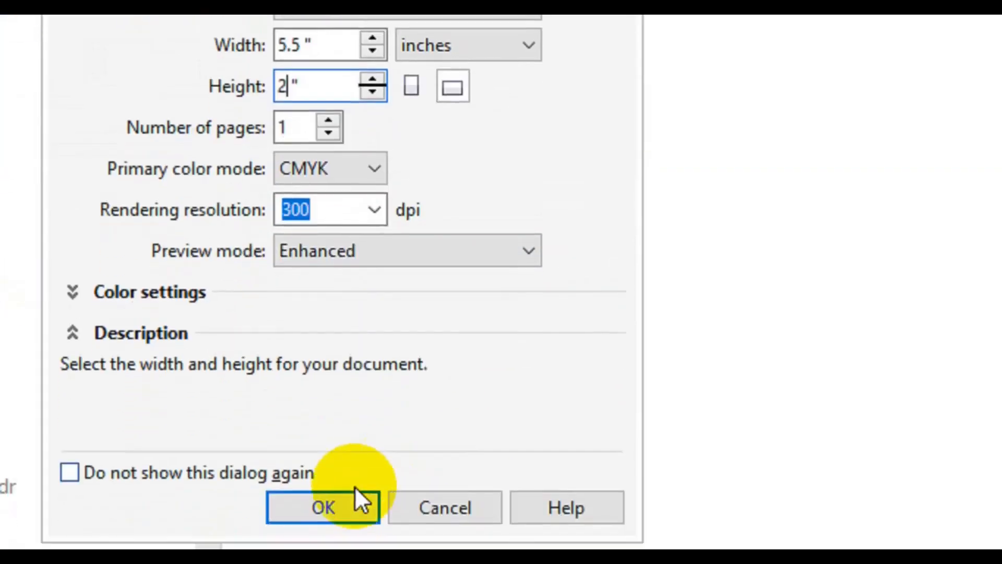
pyautogui.click(354, 491)
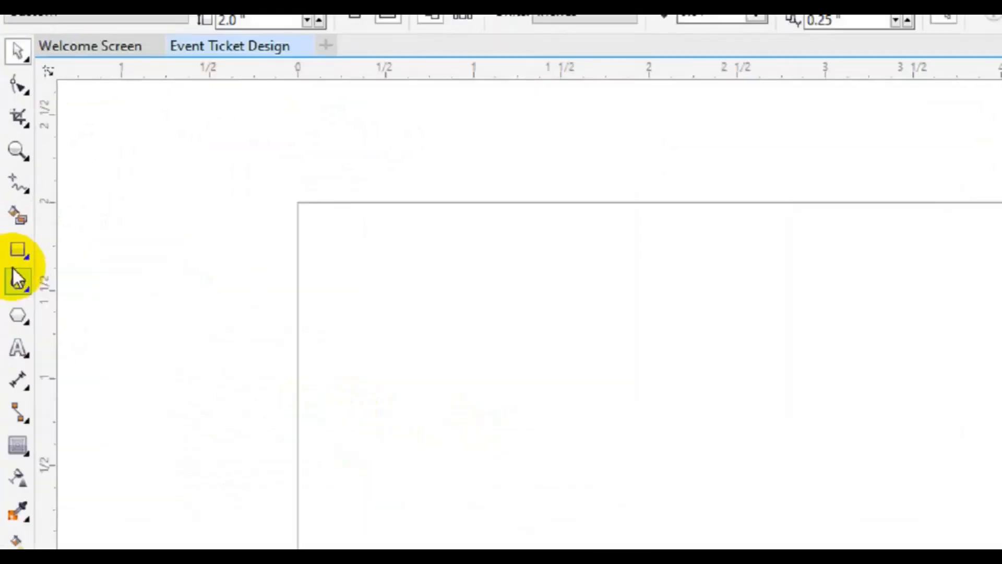
pyautogui.doubleClick(11, 235)
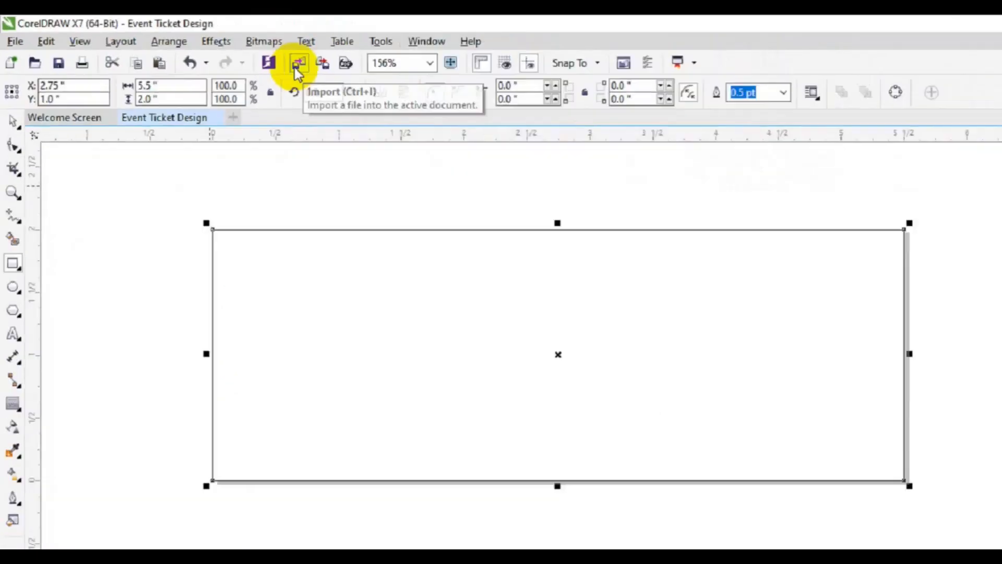
pyautogui.click(515, 104)
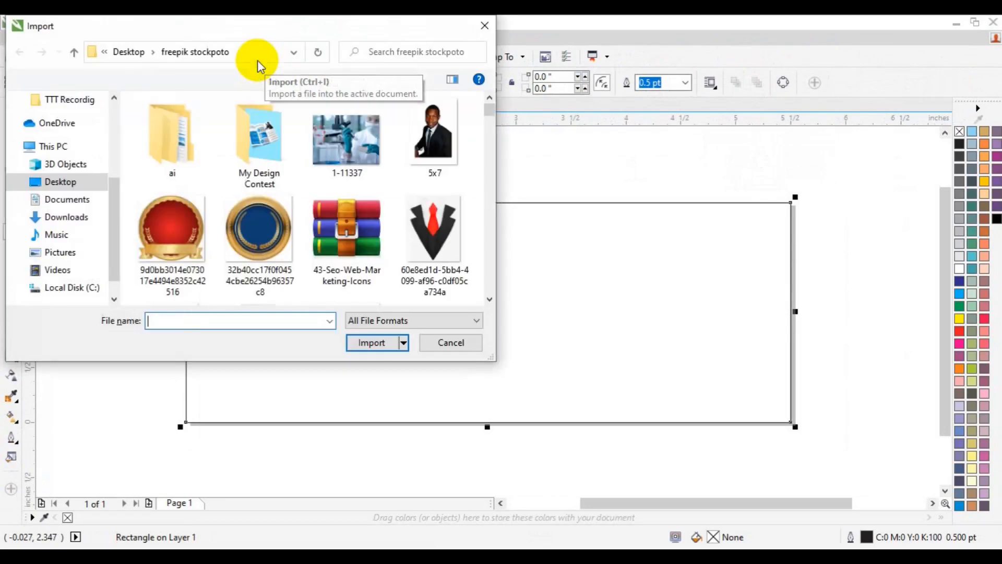
pyautogui.scroll(-3, 493, 299)
pyautogui.scroll(-10, 493, 299)
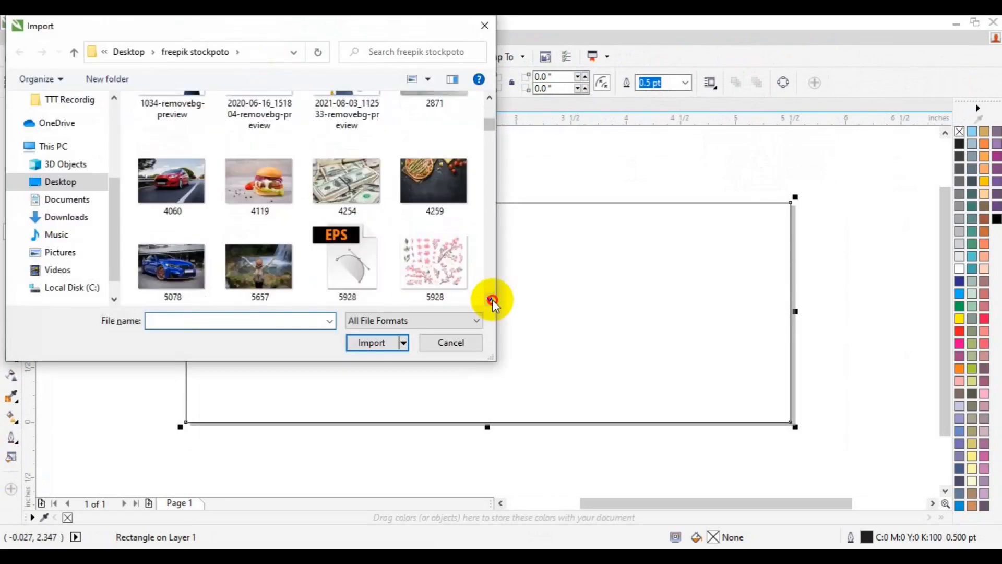
pyautogui.scroll(-10, 493, 299)
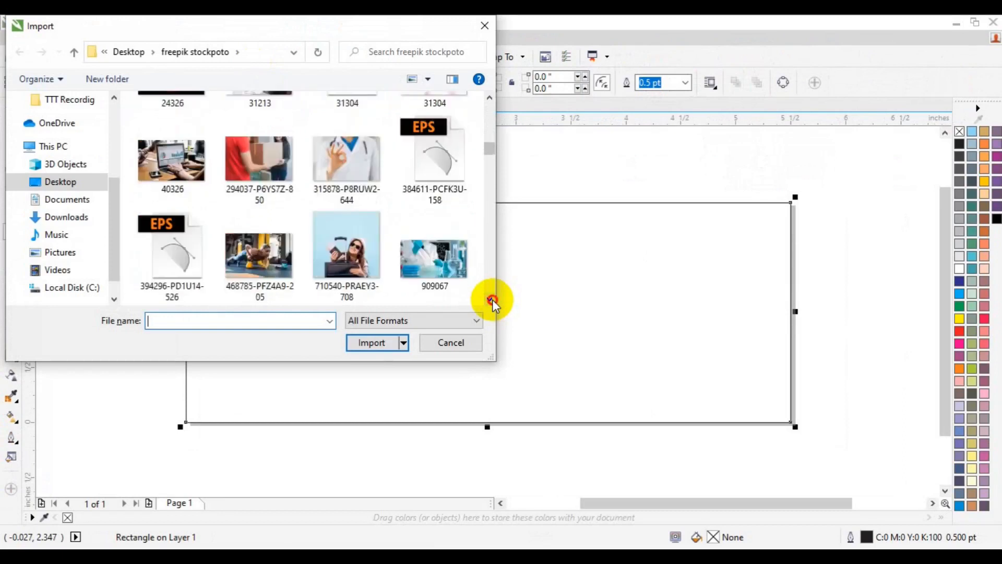
pyautogui.scroll(-10, 492, 299)
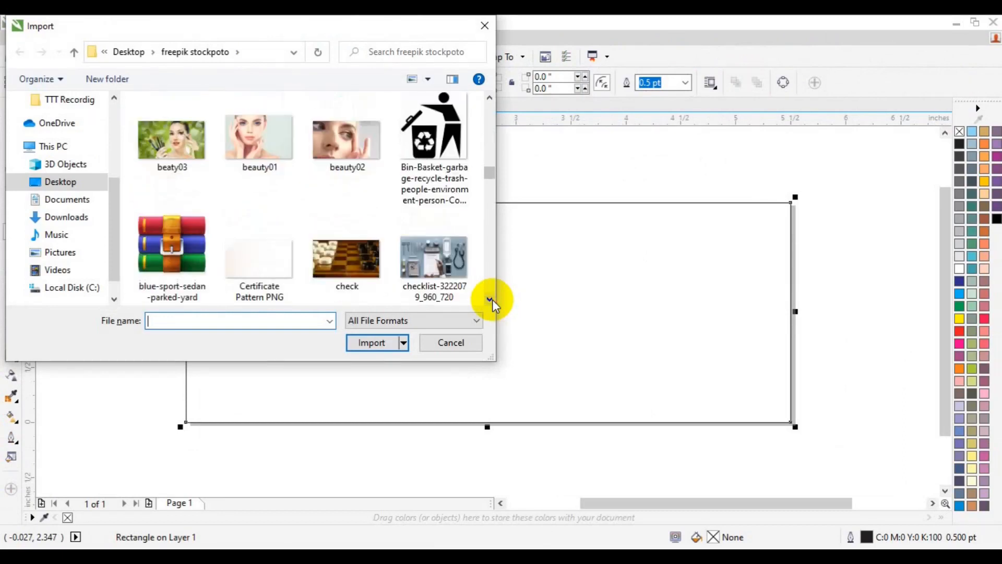
pyautogui.scroll(-10, 493, 299)
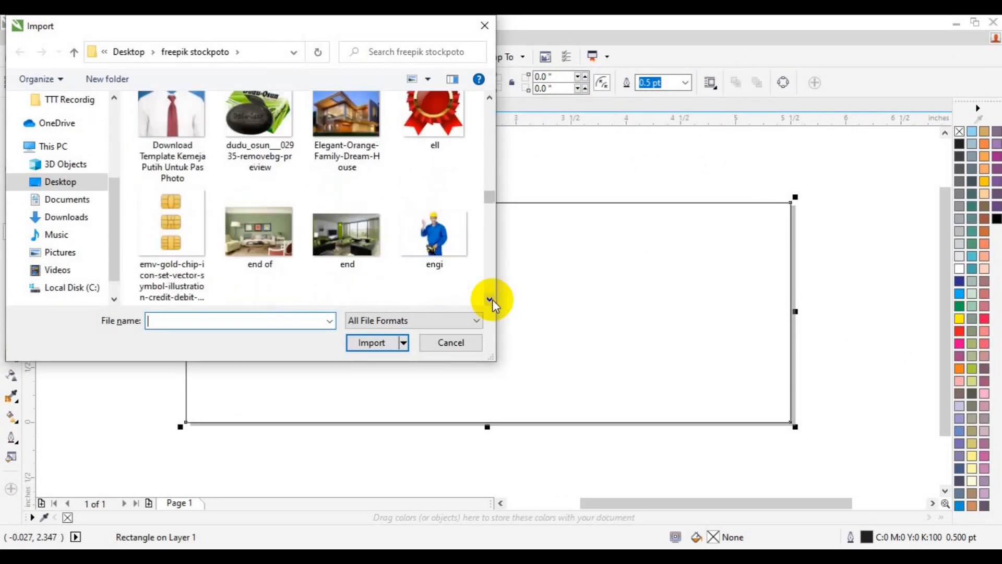
pyautogui.scroll(-6, 493, 299)
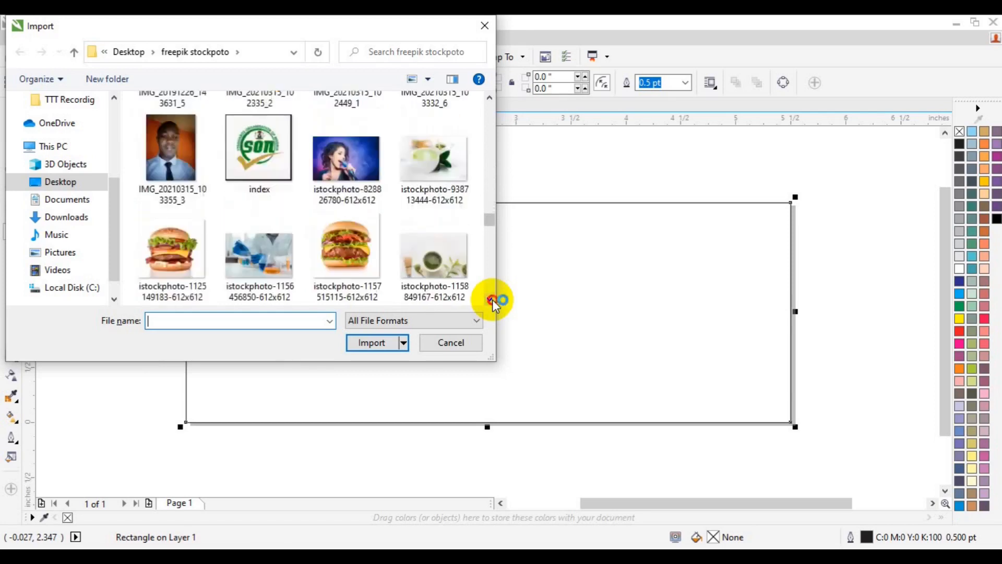
pyautogui.scroll(1, 489, 94)
pyautogui.click(346, 130)
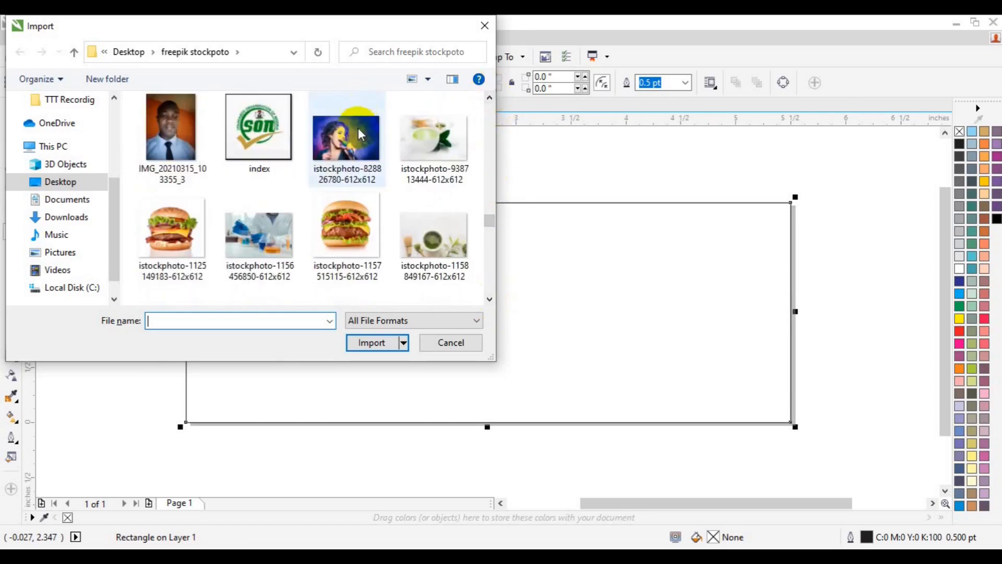
pyautogui.click(371, 342)
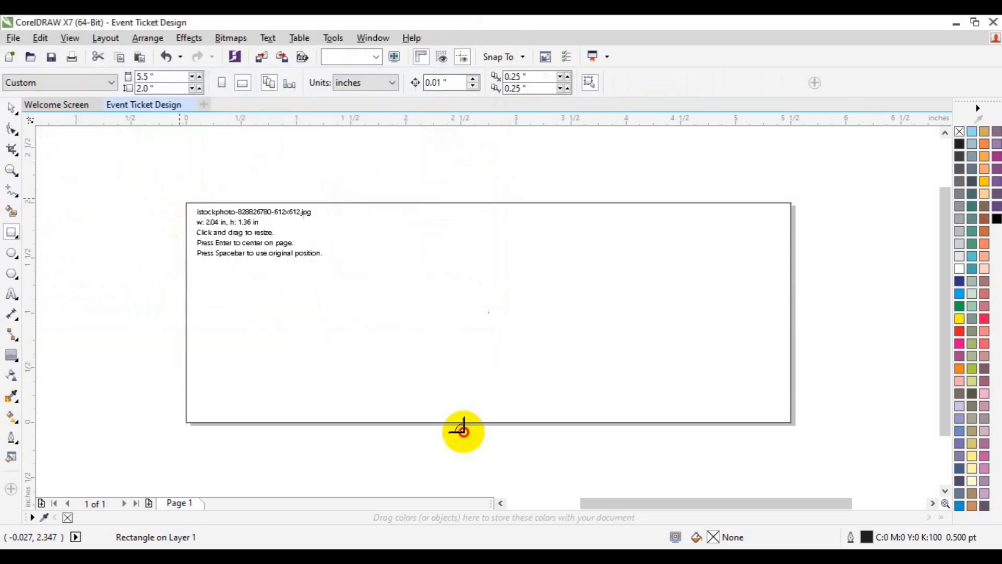
pyautogui.moveTo(466, 430); pyautogui.dragTo(520, 448)
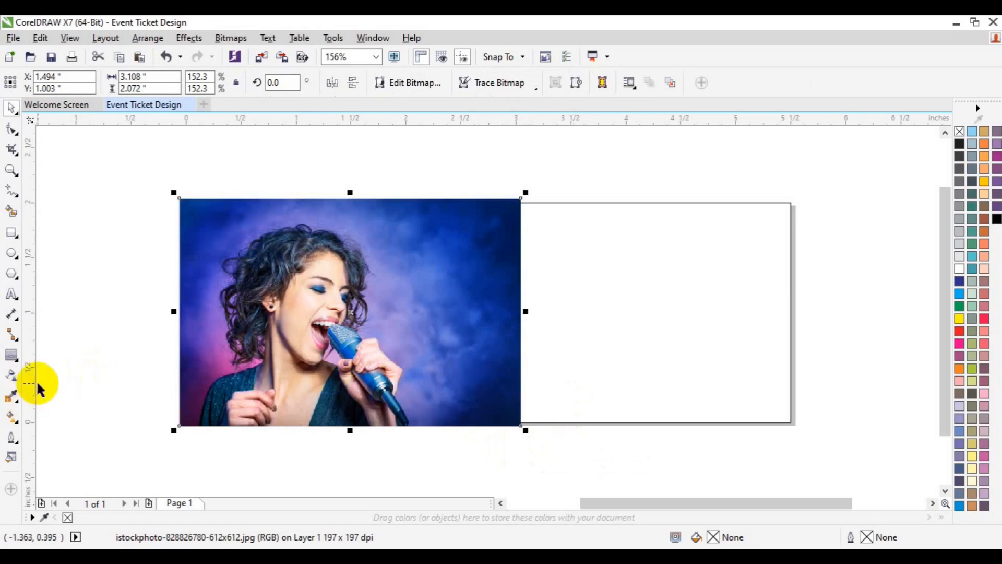
# Draw a square of about 0.37 inch outside the page's left edge and fill it with dark blue #062983 sampled from the photo
pyautogui.click(11, 233)
pyautogui.moveTo(85, 268); pyautogui.dragTo(125, 310)
pyautogui.click(16, 396)
pyautogui.click(486, 286)
pyautogui.click(105, 287)
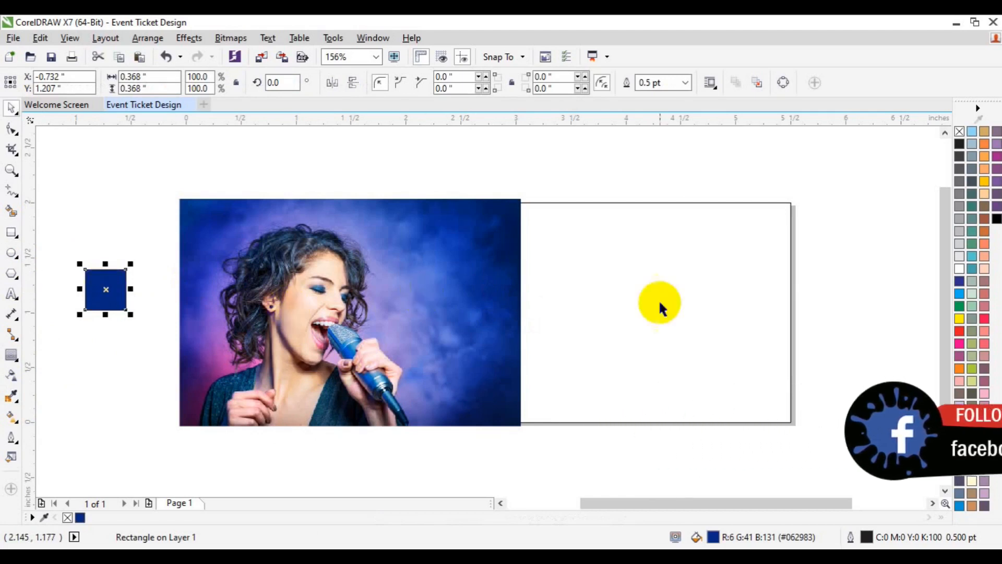
# Apply a linear fountain fill to the page rectangle and set its right end colour to the small square's blue, #062983
pyautogui.click(640, 274)
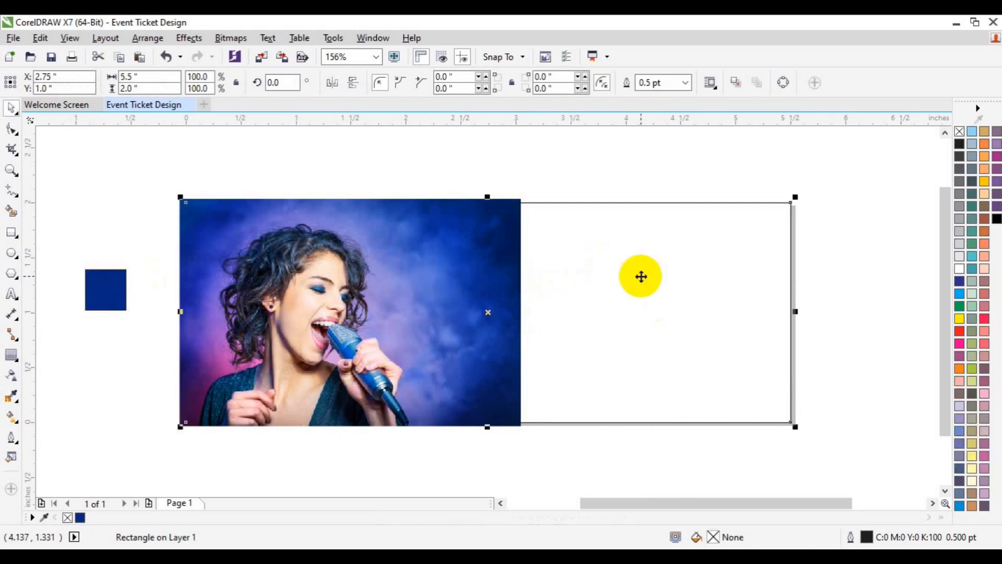
pyautogui.click(12, 418)
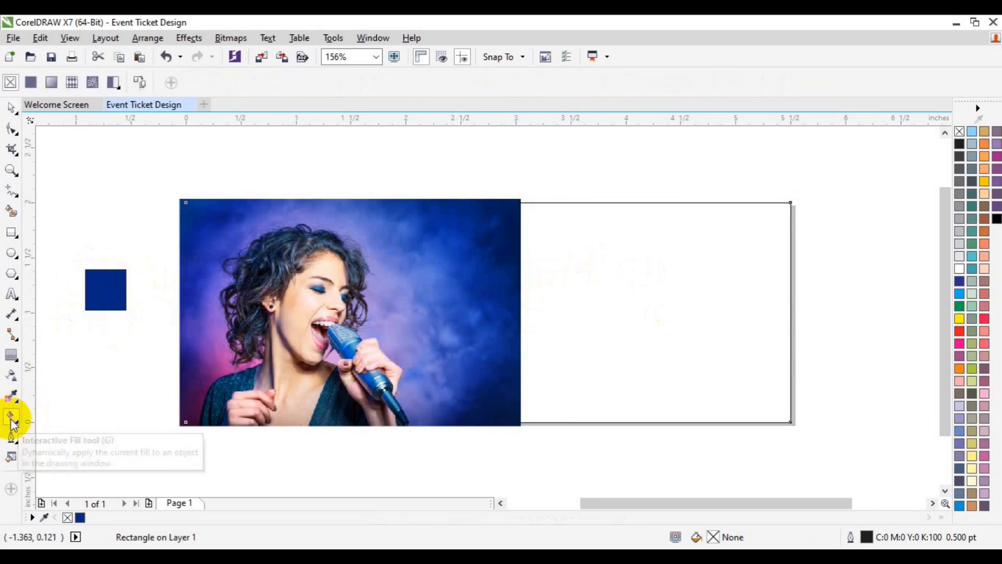
pyautogui.click(52, 82)
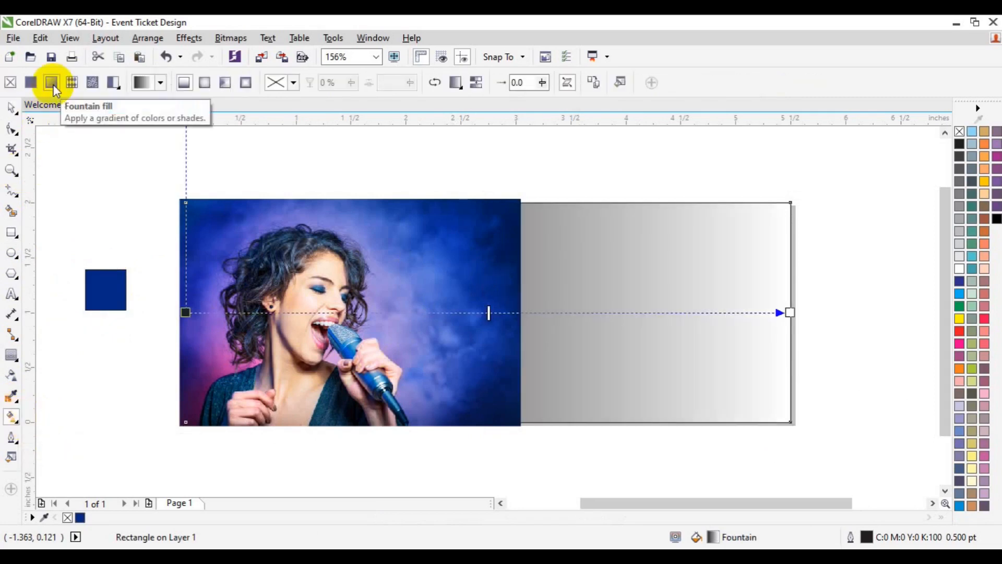
pyautogui.click(790, 312)
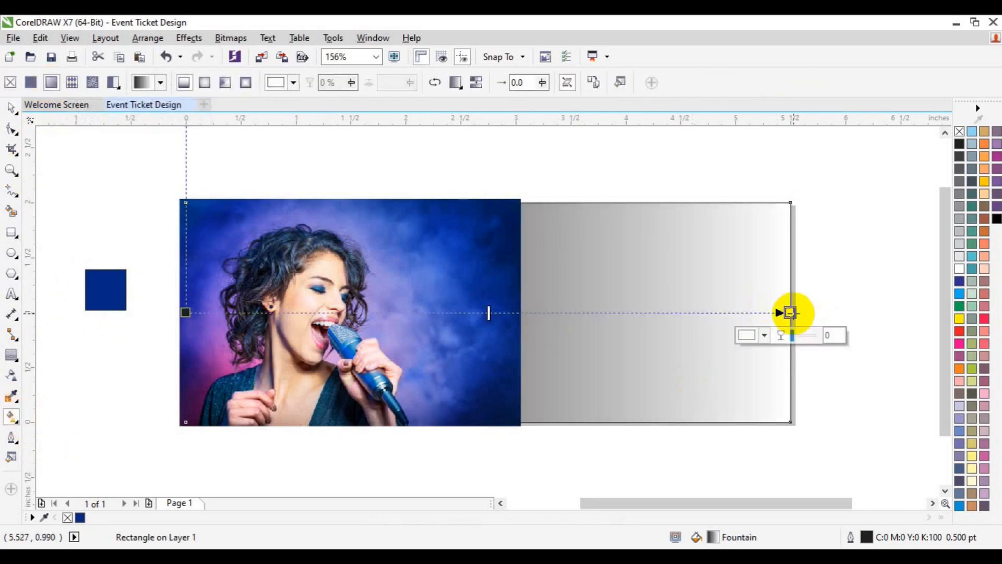
pyautogui.click(764, 334)
pyautogui.click(796, 367)
pyautogui.click(107, 288)
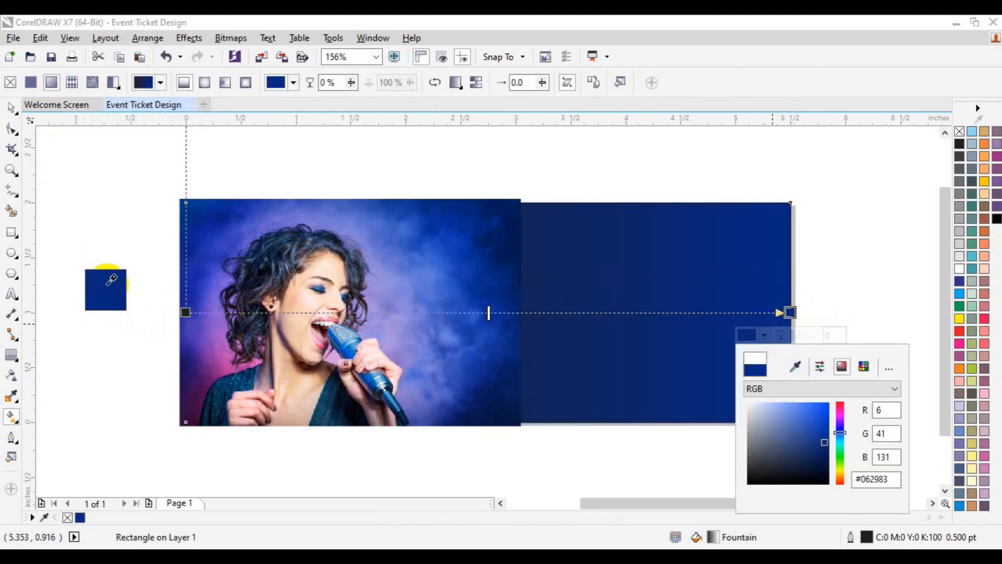
# Set the fountain fill's left end colour to pink #E75890, sampled from the photo
pyautogui.click(187, 312)
pyautogui.click(159, 335)
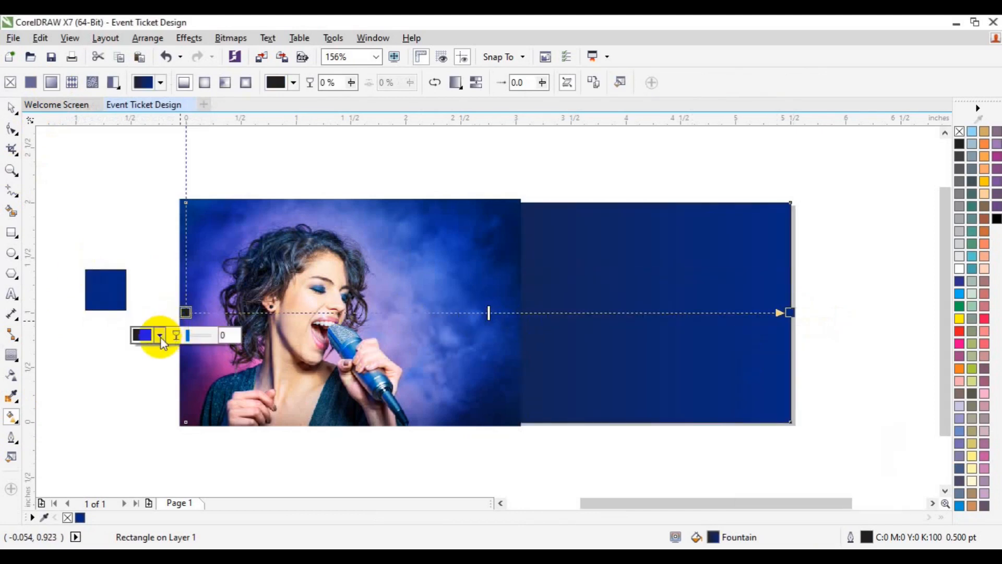
pyautogui.click(190, 366)
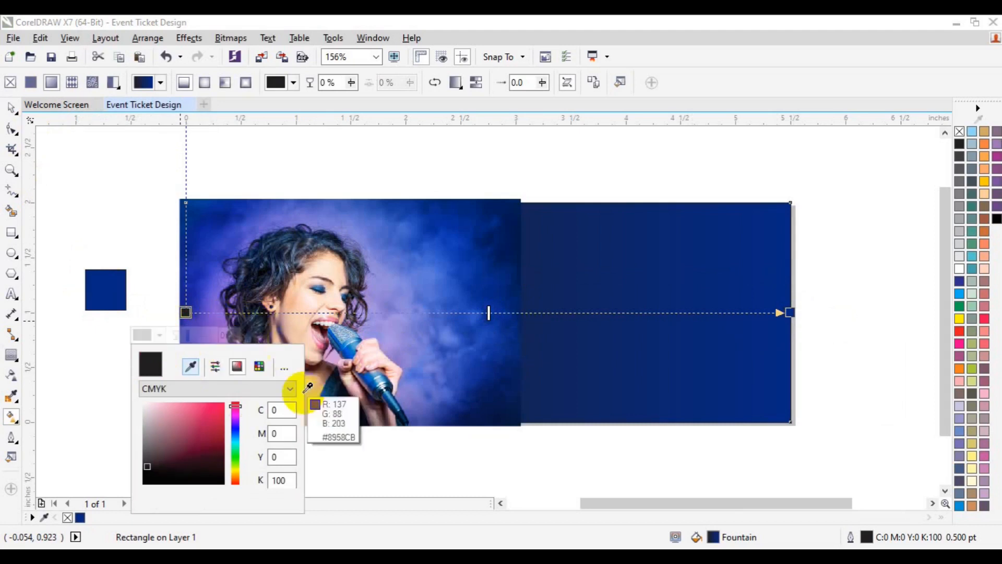
pyautogui.click(330, 329)
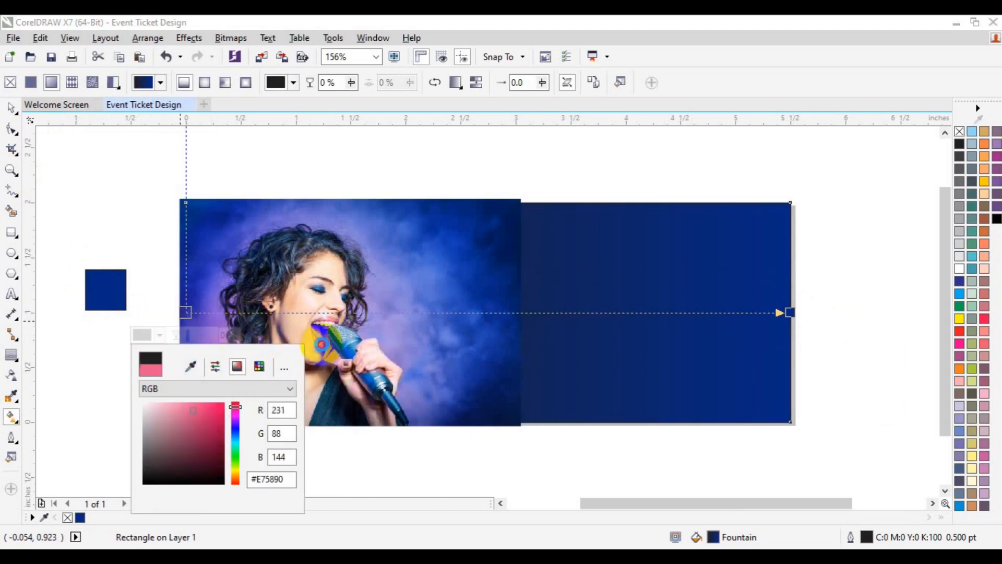
pyautogui.click(11, 108)
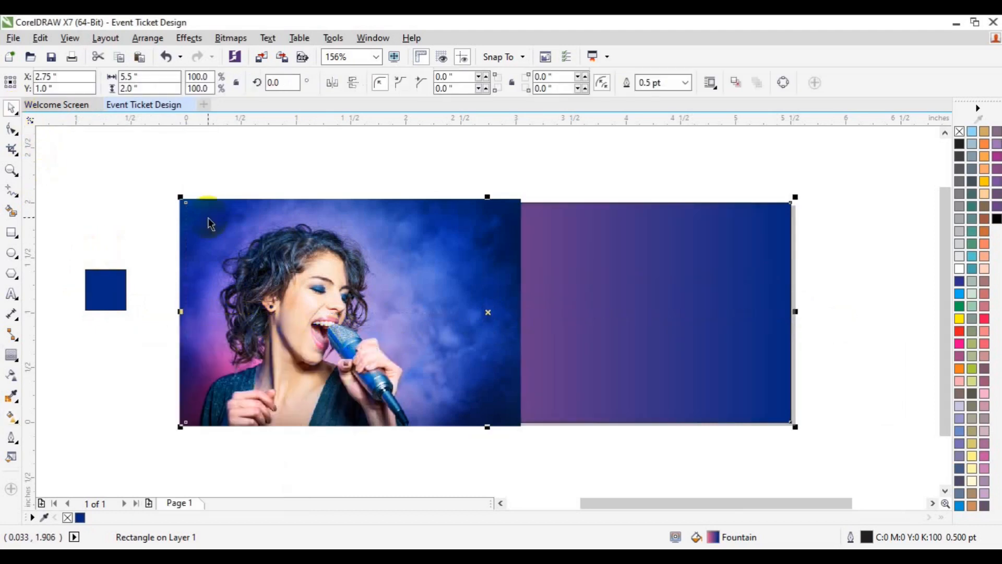
# Shift the midpoint of the page rectangle's gradient left toward the pink end, to about the 2 inch mark
pyautogui.click(812, 311)
pyautogui.click(702, 347)
pyautogui.click(16, 416)
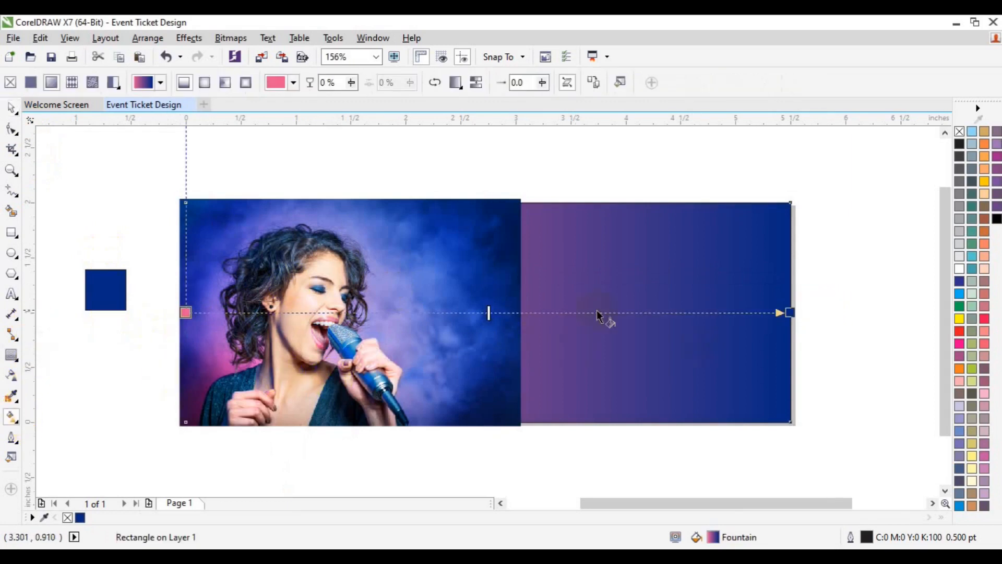
pyautogui.moveTo(489, 315); pyautogui.dragTo(402, 317)
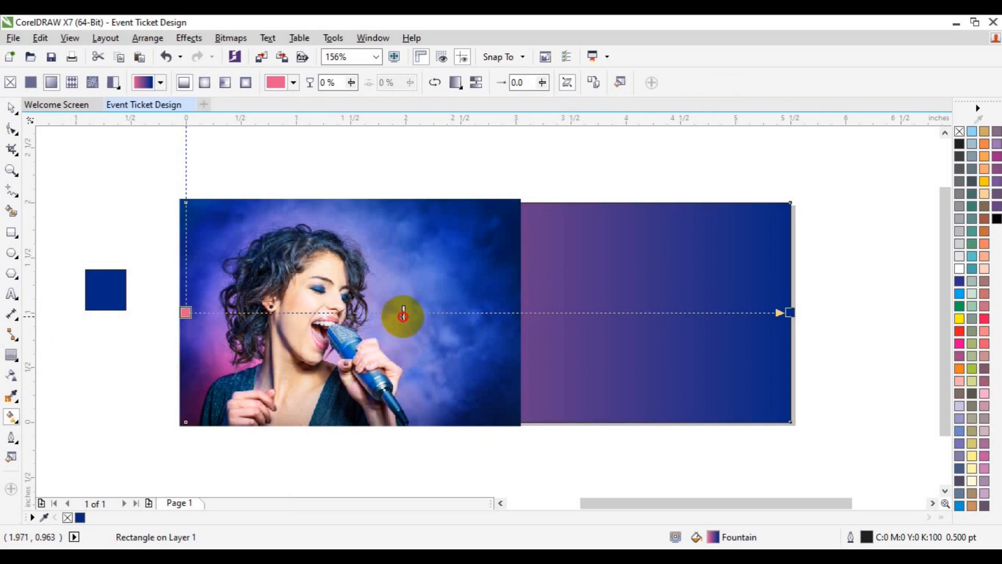
pyautogui.press('space')
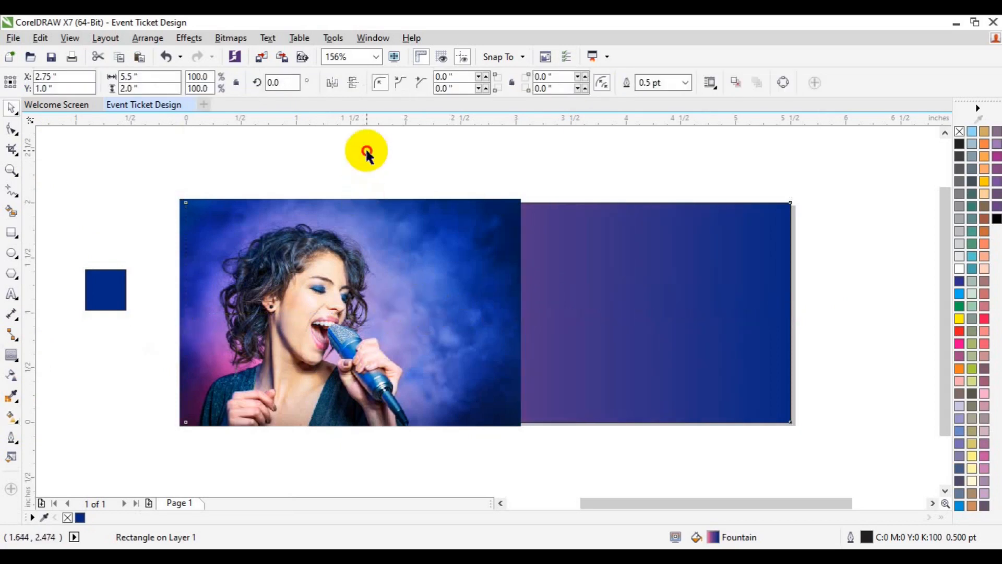
# PowerClip the singer photo inside the gradient-filled page rectangle
pyautogui.click(278, 344)
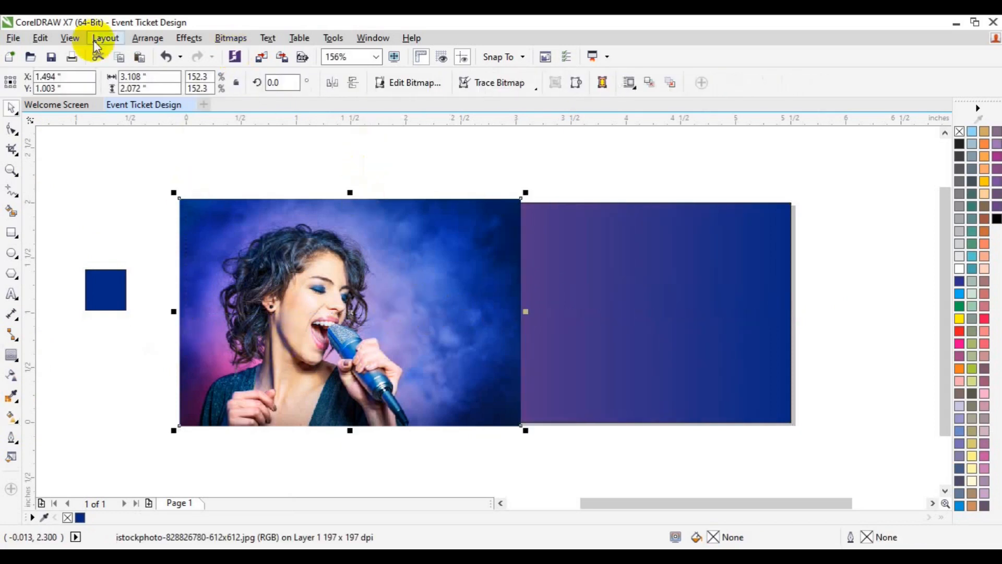
pyautogui.click(189, 38)
pyautogui.moveTo(261, 227)
pyautogui.click(365, 226)
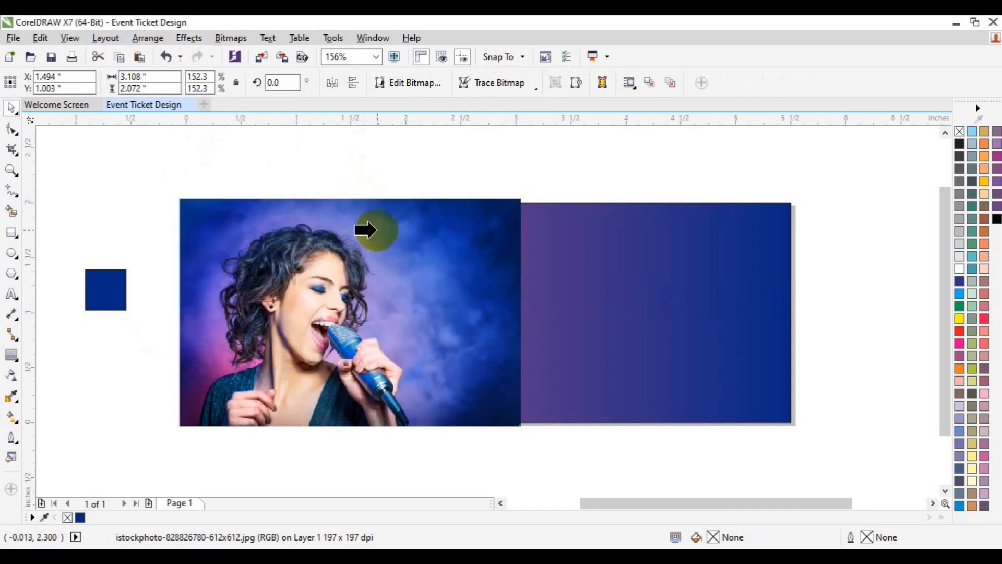
pyautogui.click(592, 295)
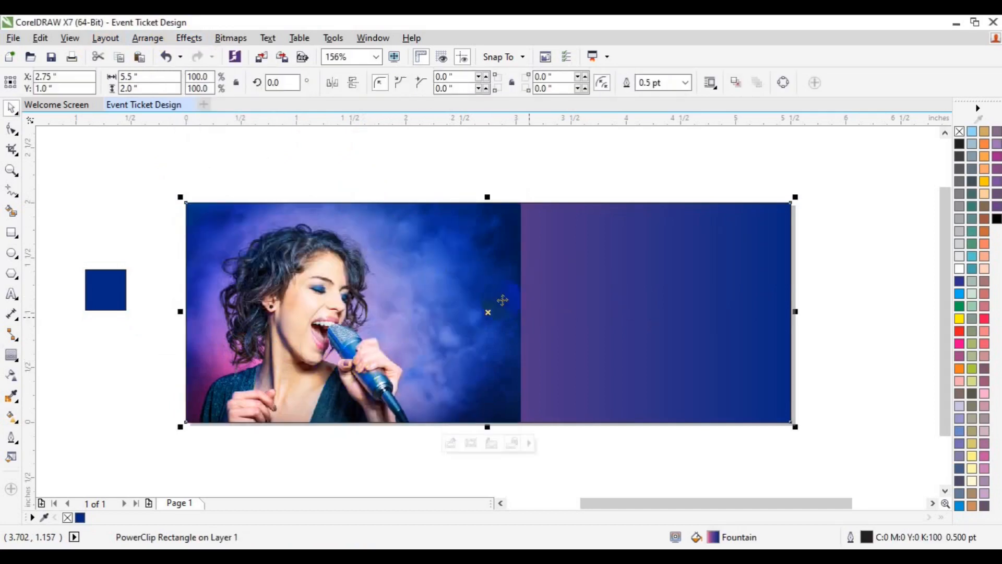
# Open the PowerClip rectangle's contents for editing and select the singer photo
pyautogui.click(409, 280)
pyautogui.click(450, 443)
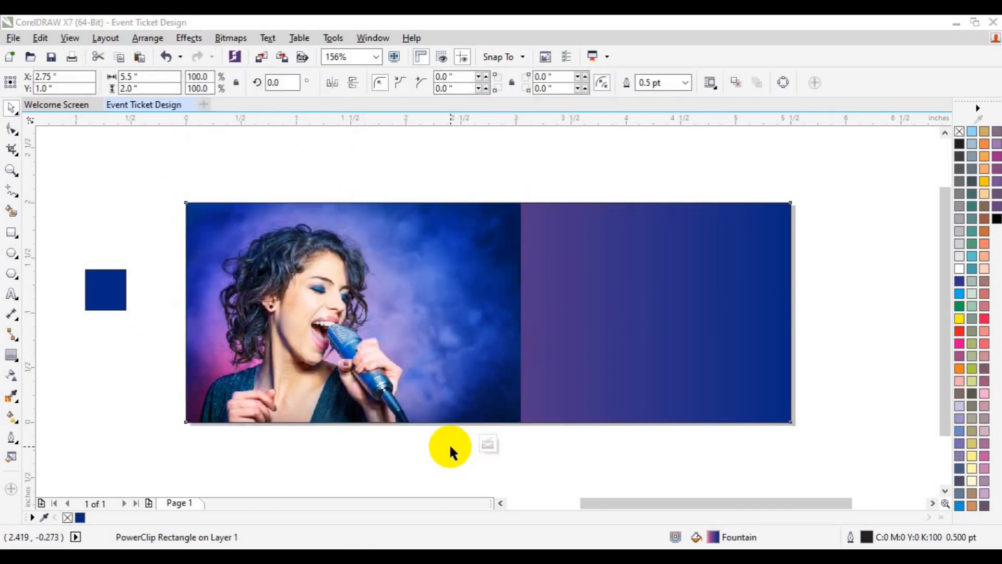
pyautogui.click(527, 349)
pyautogui.click(505, 356)
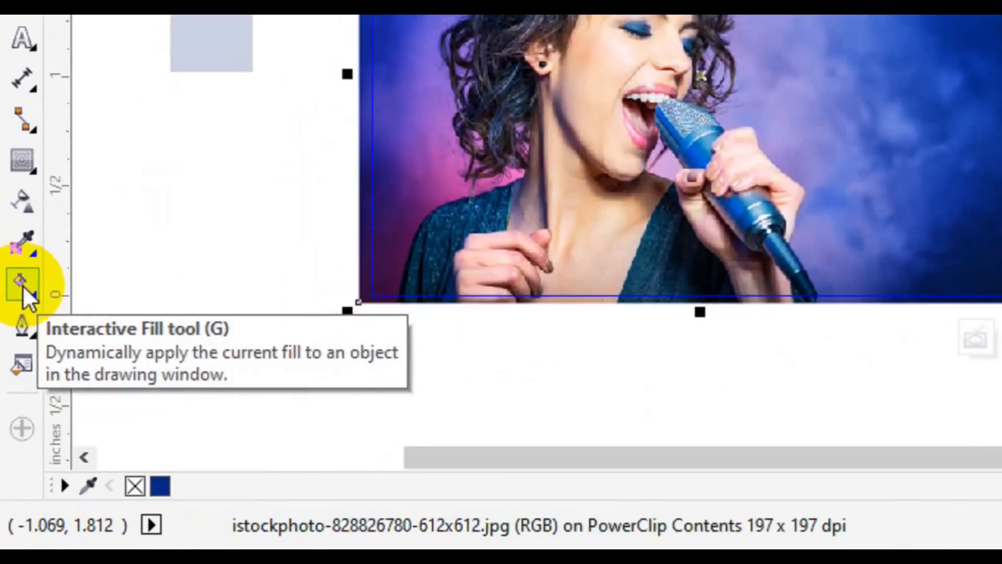
# Try a horizontal fountain transparency on the photo, redraw it toward the empty right side, and undo both transparency changes
pyautogui.click(23, 285)
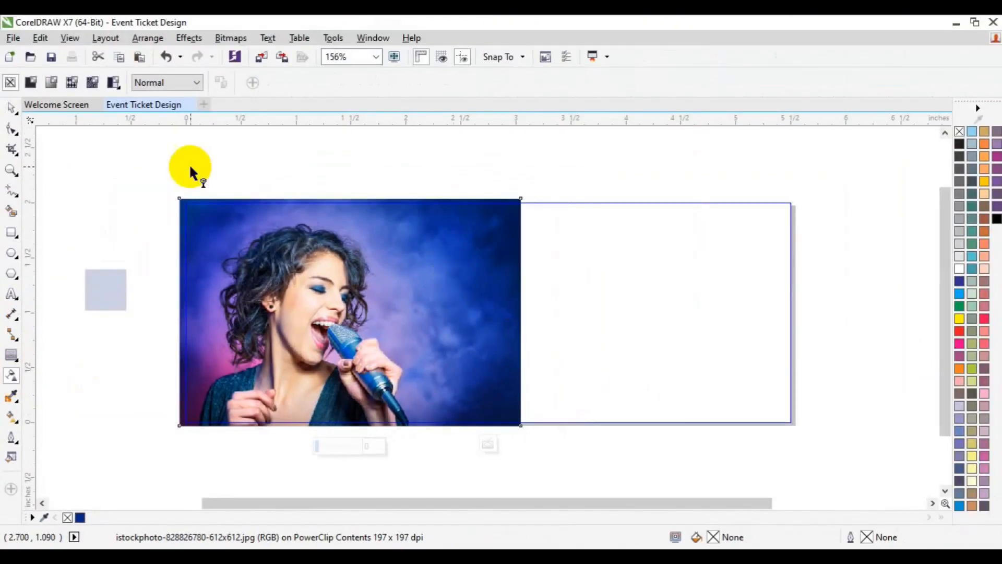
pyautogui.click(51, 82)
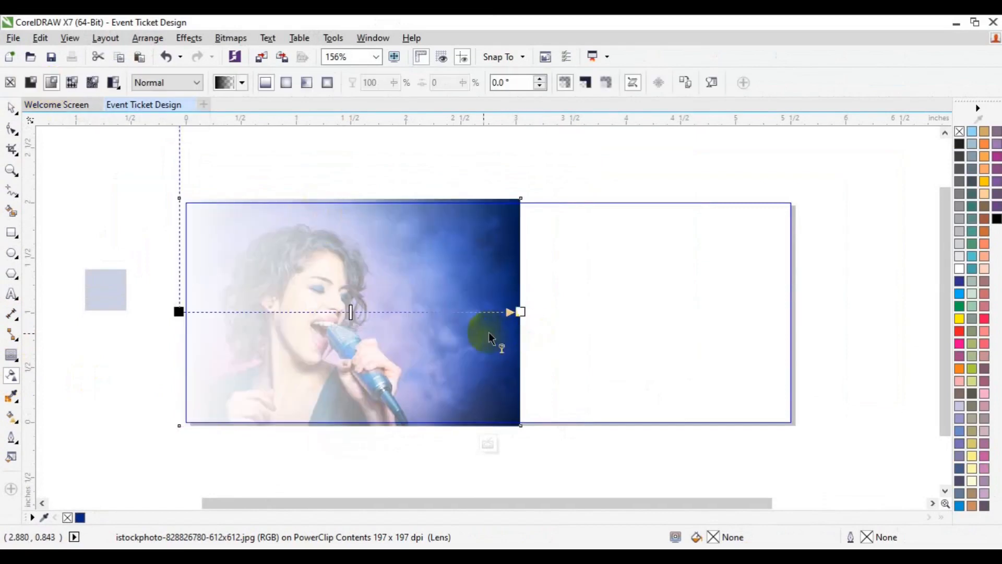
pyautogui.moveTo(457, 330); pyautogui.dragTo(626, 317)
pyautogui.hotkey('ctrl', 'z')
# Try several horizontal fountain transparencies across the right part of the singer photo, undoing each one
pyautogui.hotkey('ctrl', 'z')
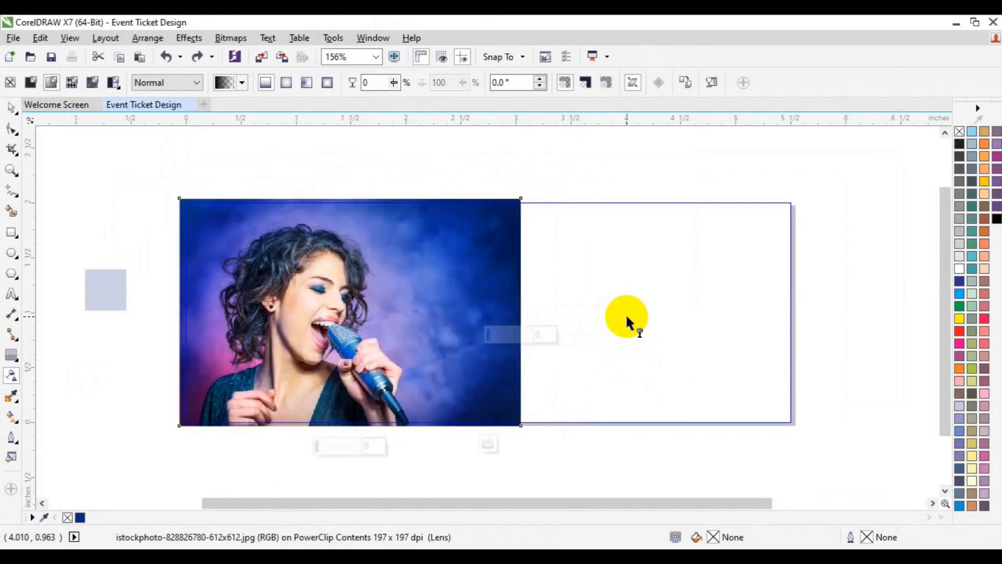
pyautogui.moveTo(627, 316); pyautogui.dragTo(440, 332)
pyautogui.hotkey('ctrl', 'z')
pyautogui.hotkey('ctrl', 'z')
pyautogui.moveTo(564, 328); pyautogui.dragTo(438, 329)
pyautogui.hotkey('ctrl', 'z')
pyautogui.moveTo(503, 320); pyautogui.dragTo(634, 319)
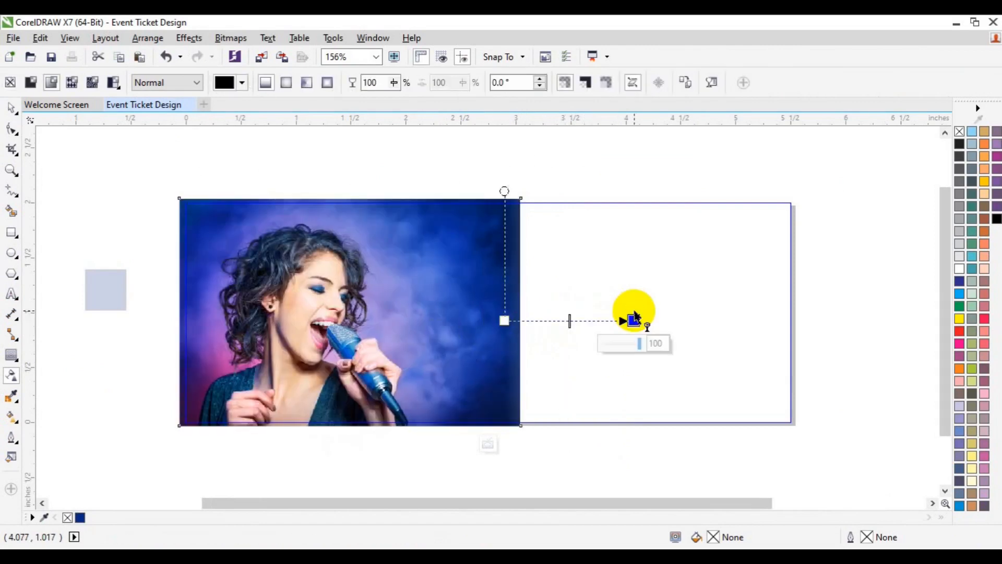
pyautogui.hotkey('ctrl', 'z')
pyautogui.moveTo(432, 316); pyautogui.dragTo(619, 308)
pyautogui.hotkey('ctrl', 'z')
pyautogui.moveTo(408, 329); pyautogui.dragTo(588, 318)
pyautogui.hotkey('ctrl', 'z')
# Fade the singer photo's right side with a horizontal fountain transparency from about 1.8 to 3 inches, and finish editing the PowerClip
pyautogui.moveTo(385, 323); pyautogui.dragTo(515, 319)
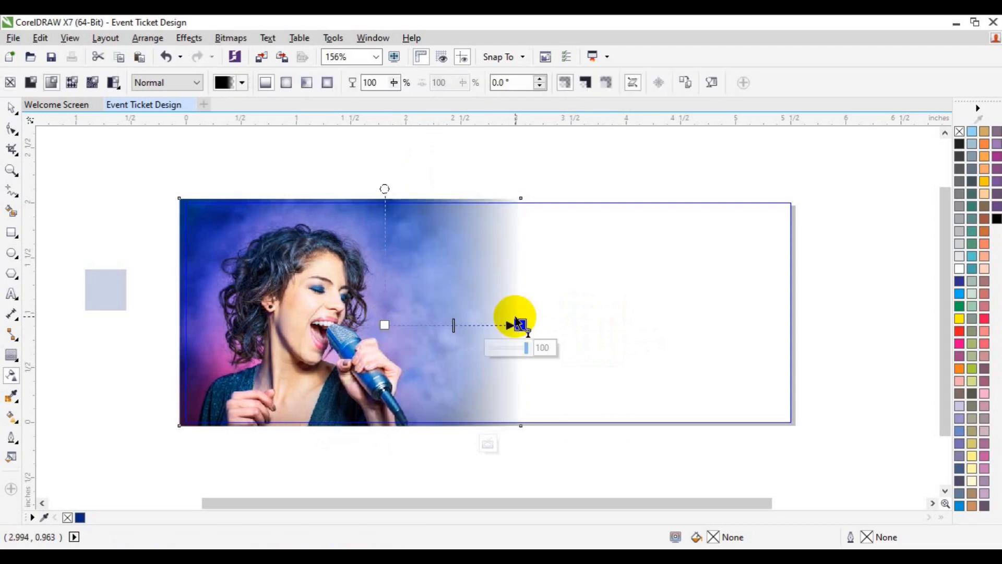
pyautogui.press('space')
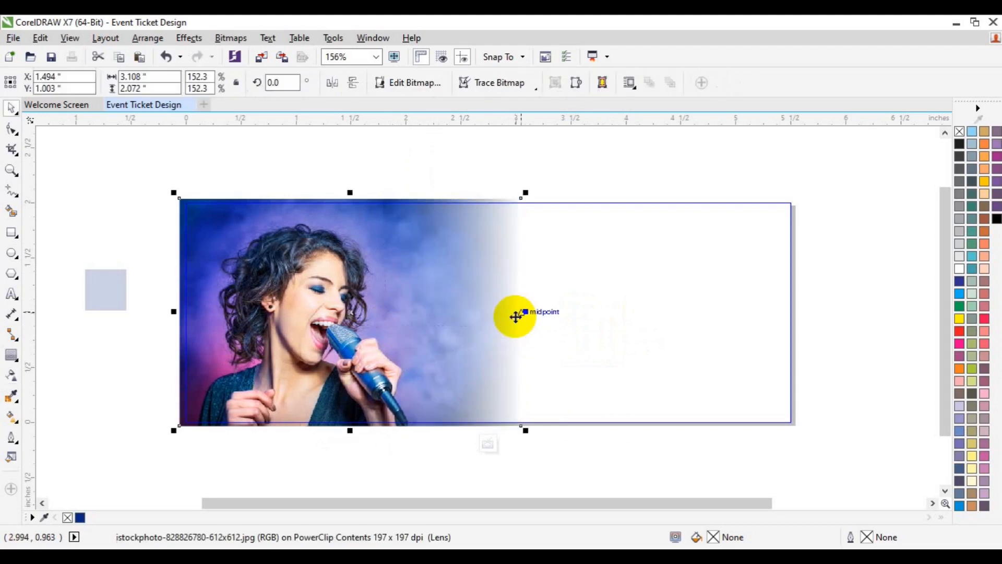
pyautogui.click(485, 445)
# Delete the small blue square beside the page
pyautogui.click(819, 358)
pyautogui.click(106, 295)
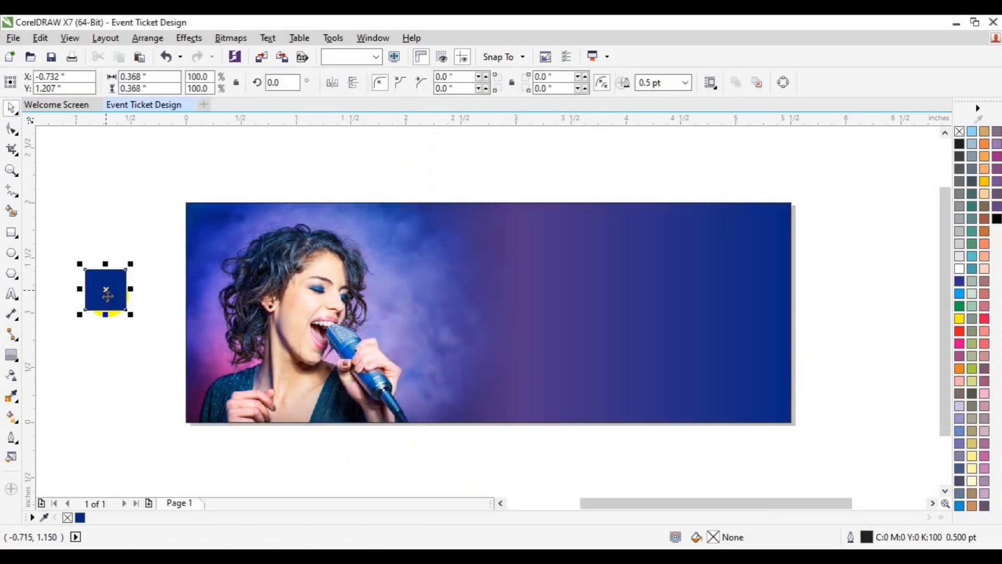
pyautogui.press('Delete')
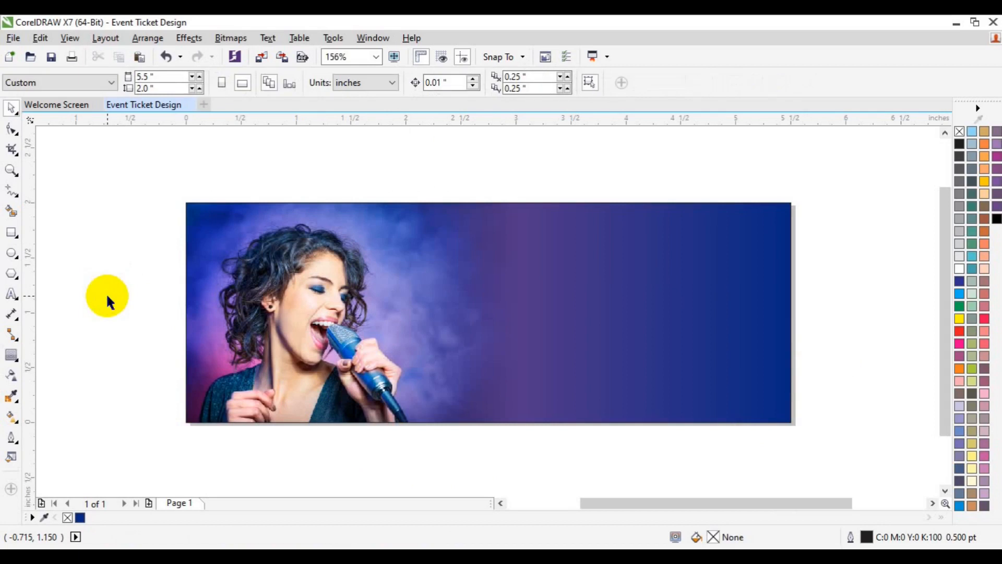
# Draw a bar about 2.33 by 0.44 inch ending at the ticket's right edge and fill it with dark purple sampled from the photo
pyautogui.click(12, 232)
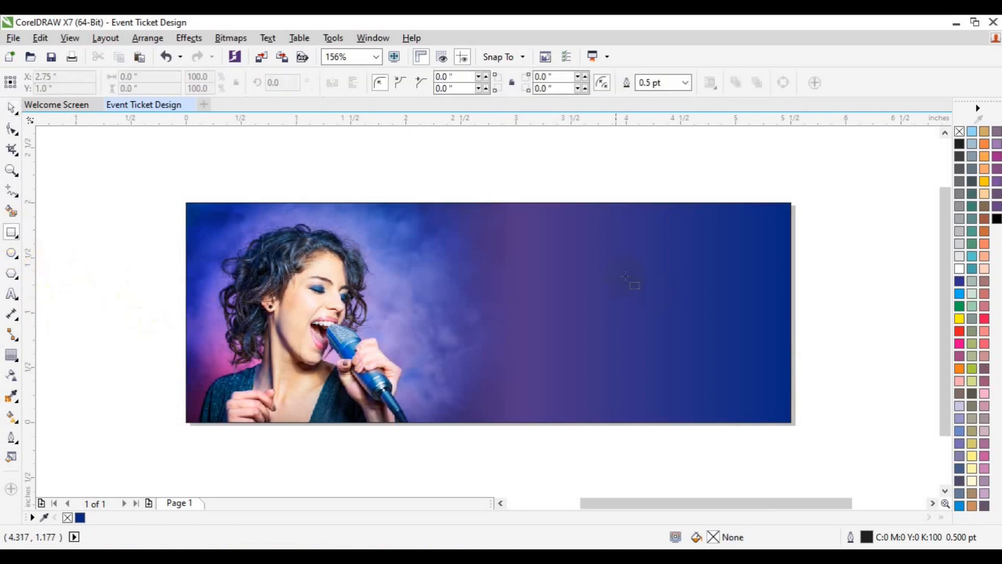
pyautogui.moveTo(535, 291); pyautogui.dragTo(791, 340)
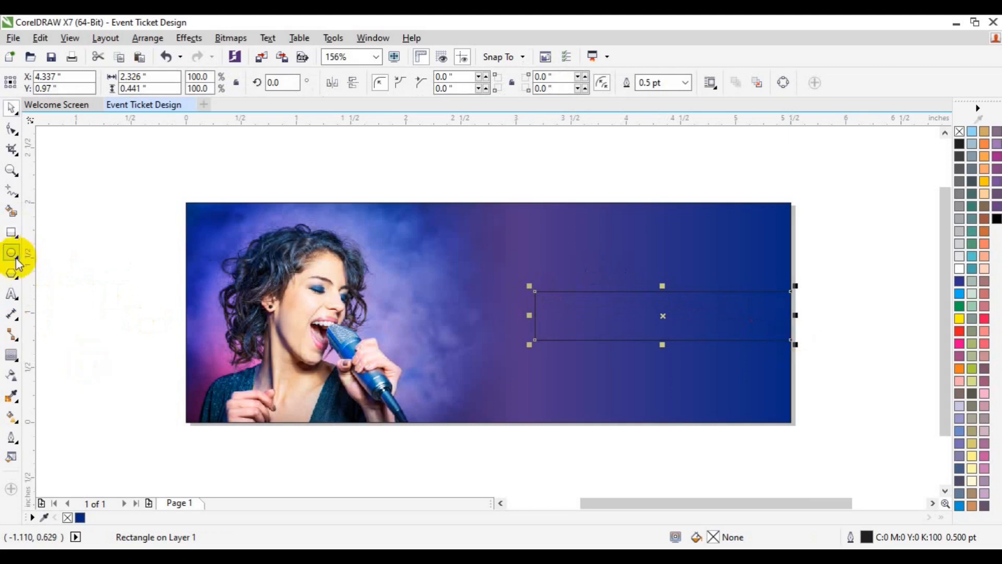
pyautogui.click(11, 395)
pyautogui.click(201, 399)
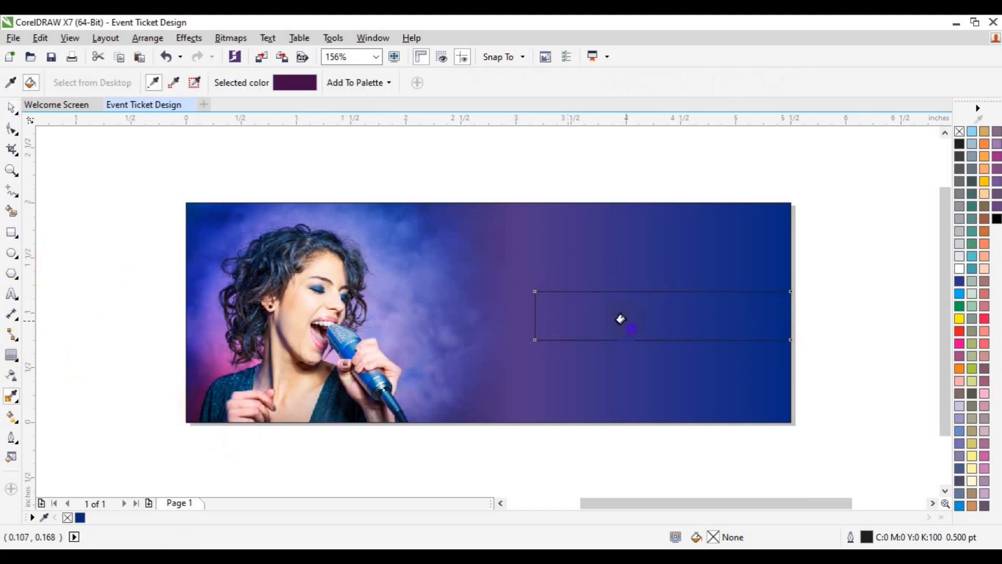
pyautogui.click(619, 320)
pyautogui.press('space')
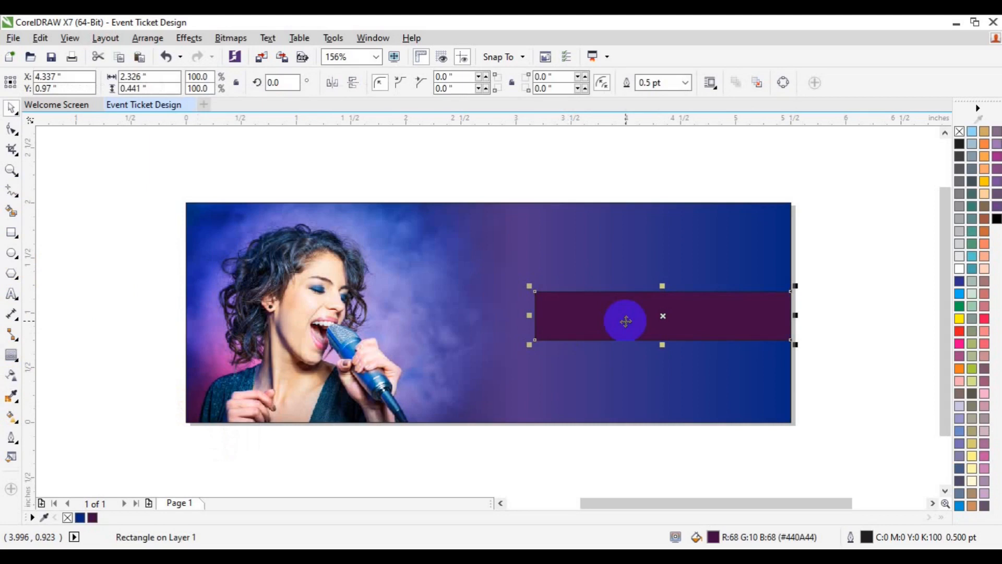
# Remove the purple bar's outline and save the document
pyautogui.rightClick(960, 131)
pyautogui.click(903, 244)
pyautogui.hotkey('ctrl', 's')
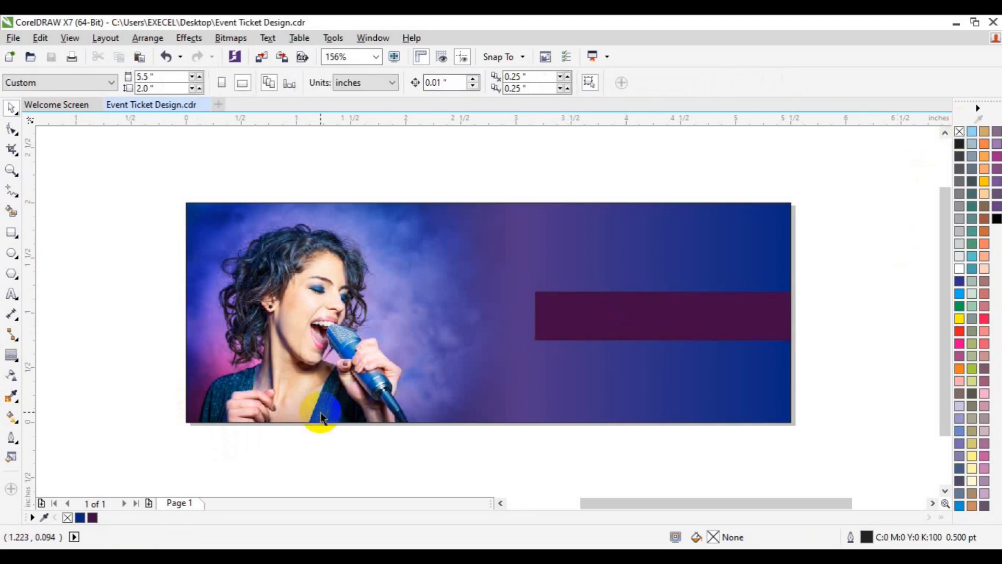
# Draw a circle about 0.73 inch in diameter and place it over the left end of the purple bar
pyautogui.click(12, 253)
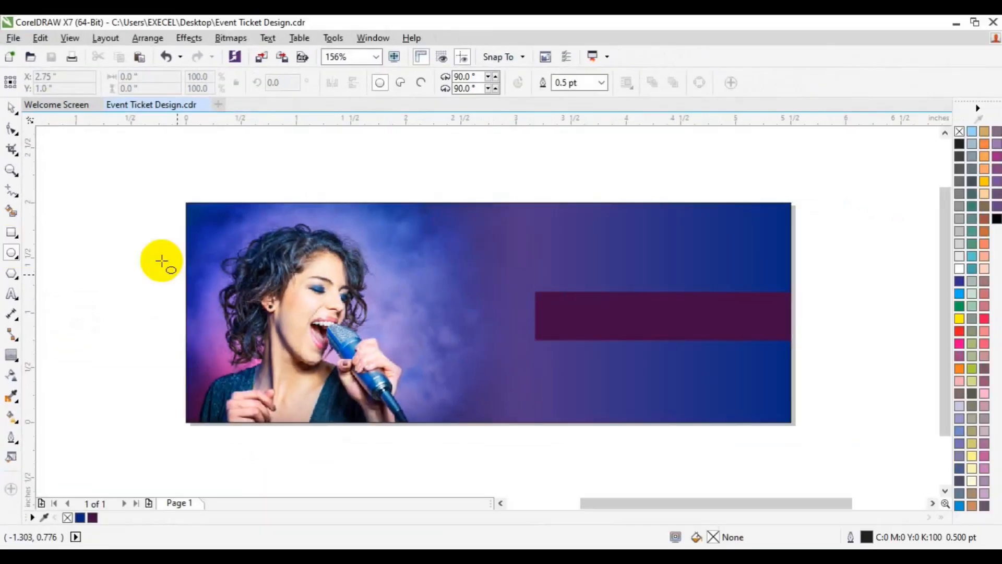
pyautogui.moveTo(456, 286); pyautogui.dragTo(546, 376)
pyautogui.moveTo(501, 331); pyautogui.dragTo(518, 316)
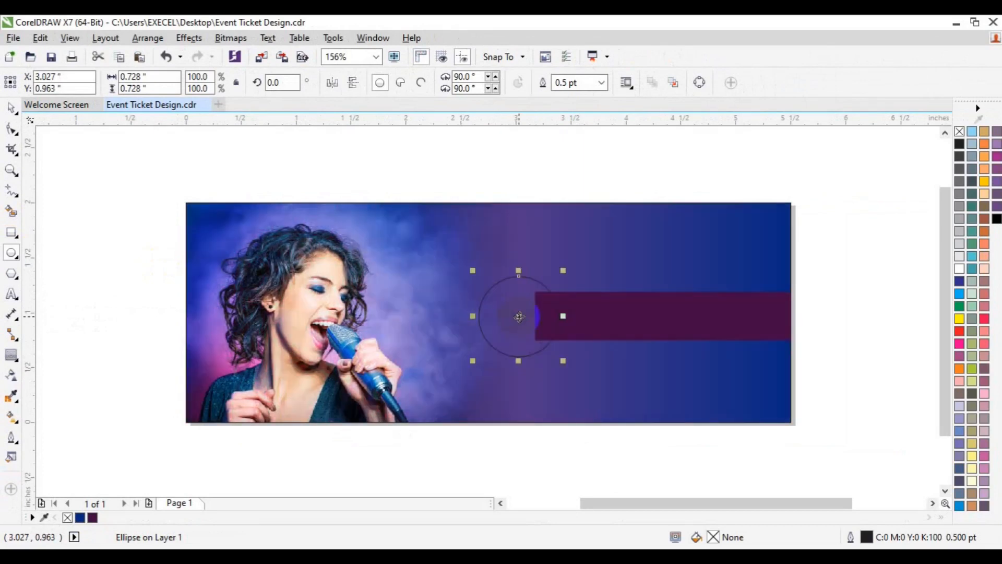
# Fill the circle with orange (C0 M38 Y98 K0) and remove its outline
pyautogui.click(960, 318)
pyautogui.click(911, 373)
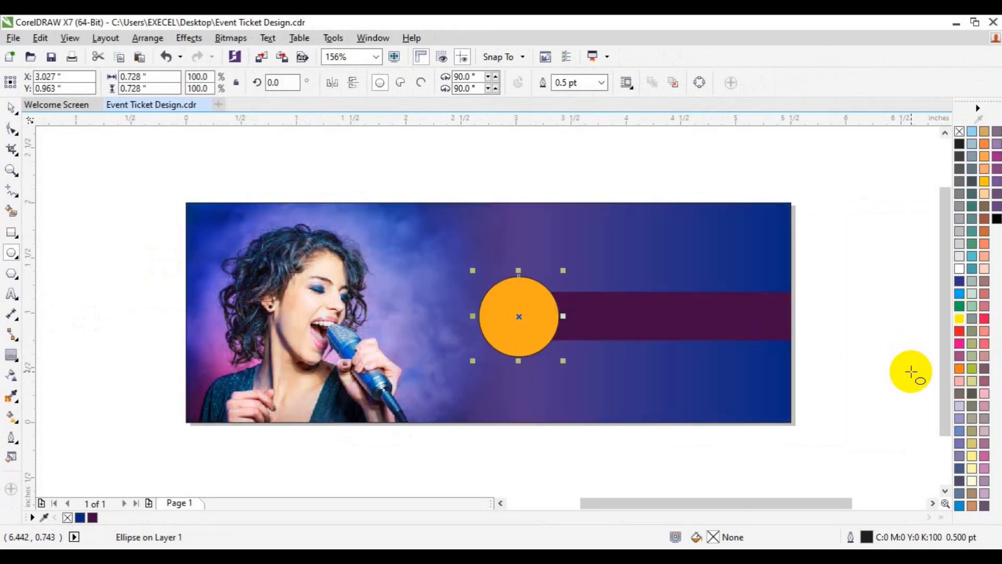
pyautogui.rightClick(959, 132)
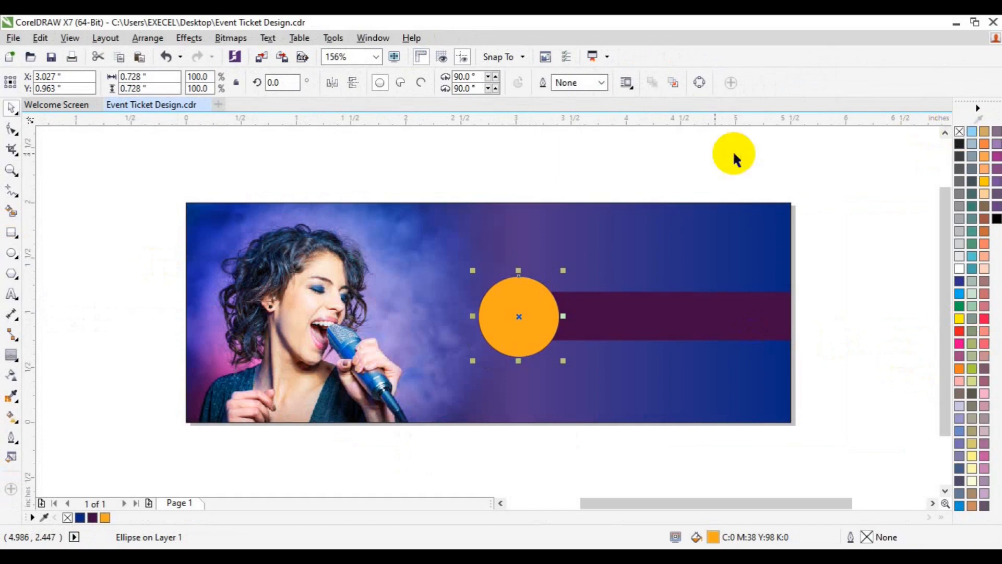
# Make a smaller concentric copy of the orange circle, about 0.66 inch across, and fill it with the bar's dark purple
pyautogui.rightClick(563, 361)
pyautogui.click(567, 319)
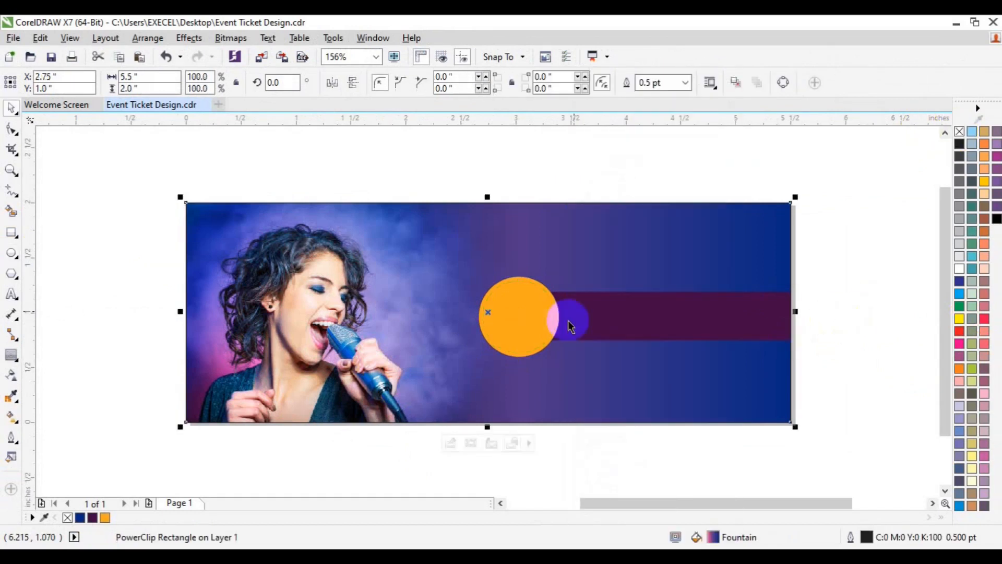
pyautogui.click(518, 344)
pyautogui.click(92, 518)
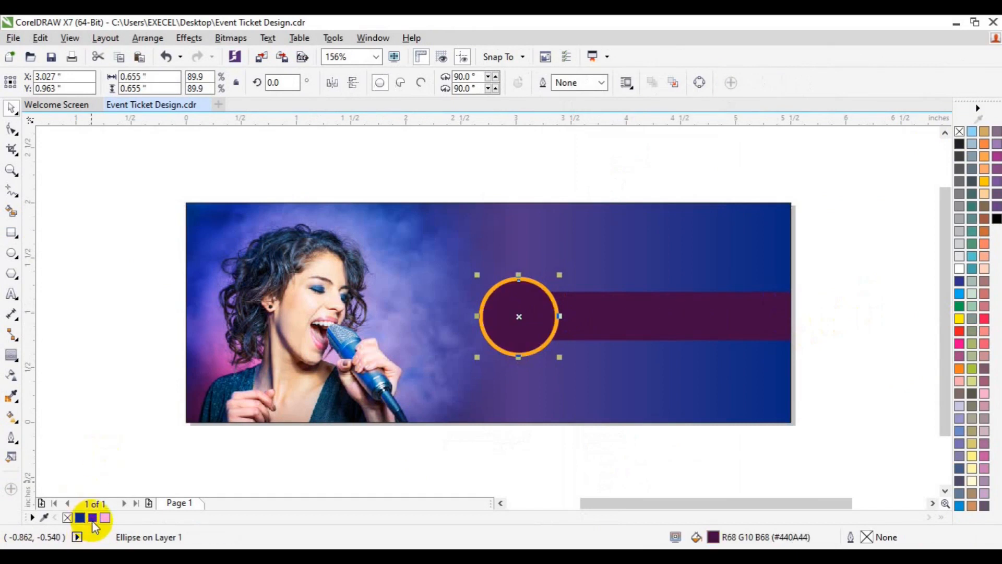
# Group the two circles, and group them together with the purple bar
pyautogui.moveTo(432, 172); pyautogui.dragTo(582, 424)
pyautogui.hotkey('ctrl', 'g')
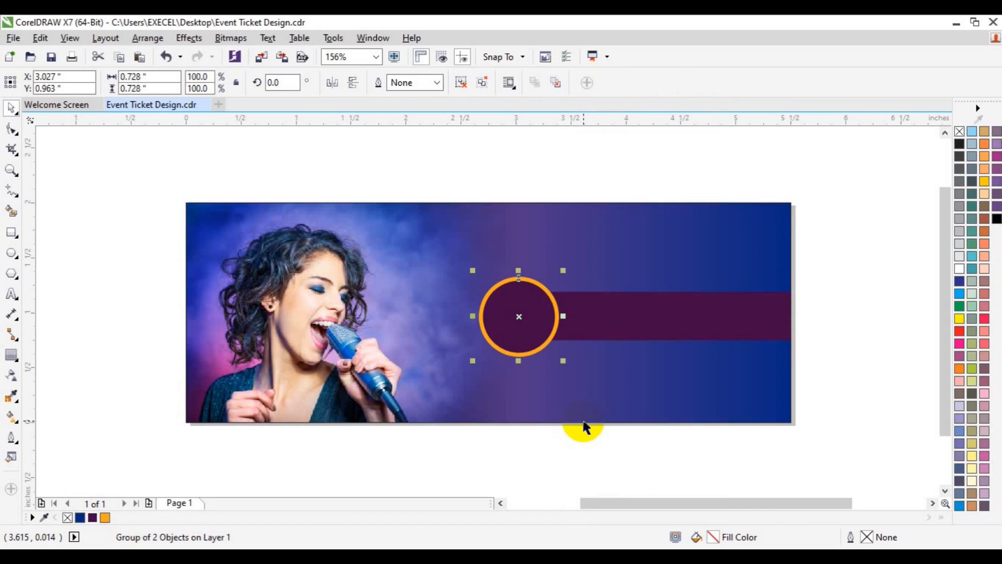
pyautogui.keyDown('shift'); pyautogui.click(702, 328); pyautogui.keyUp('shift')
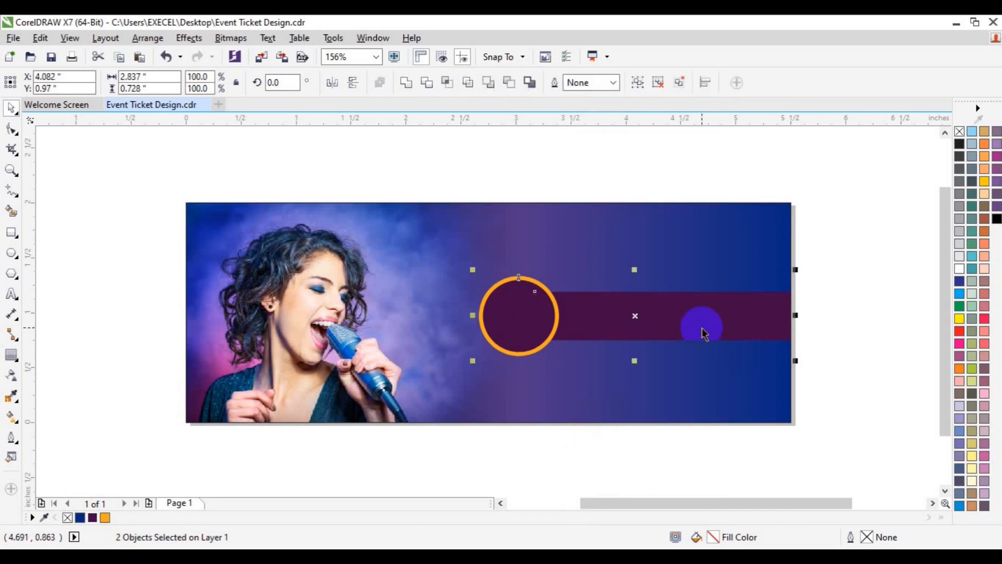
pyautogui.hotkey('ctrl', 'g')
# Align the circle-and-bar group to the vertical middle of the ticket's background rectangle
pyautogui.keyDown('shift'); pyautogui.click(705, 364); pyautogui.keyUp('shift')
pyautogui.press('e')
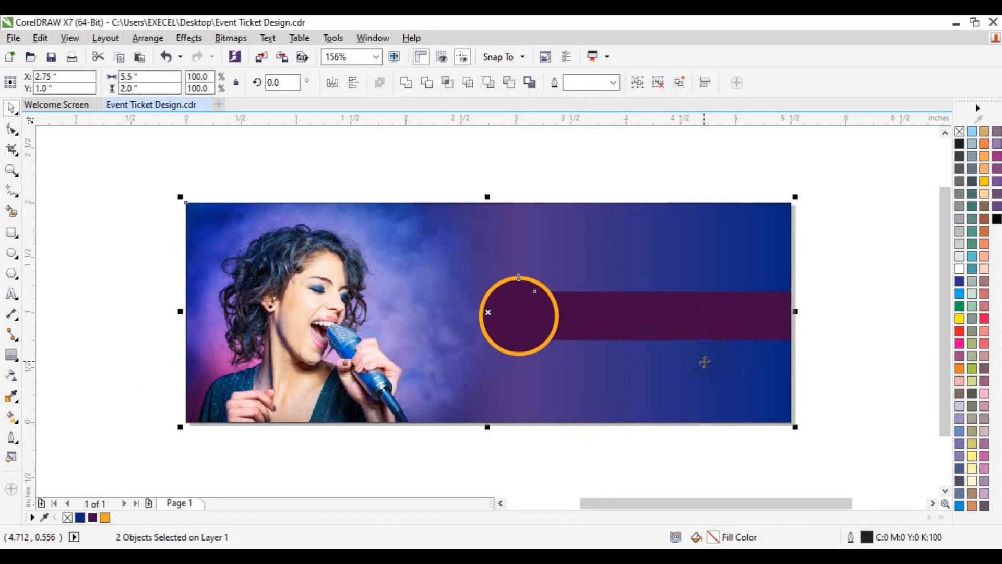
pyautogui.click(875, 302)
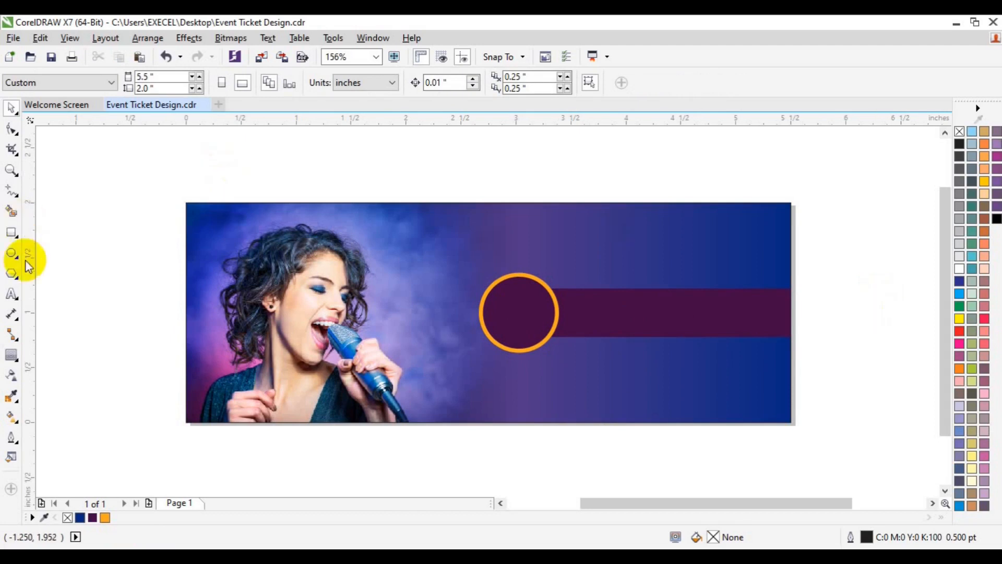
# Draw a full-height rectangle about 1.33 inches wide at the ticket's right end, filled white without an outline
pyautogui.click(12, 232)
pyautogui.moveTo(645, 203)
pyautogui.mouseDown()
pyautogui.moveTo(801, 402)
pyautogui.moveTo(791, 421)
pyautogui.mouseUp()
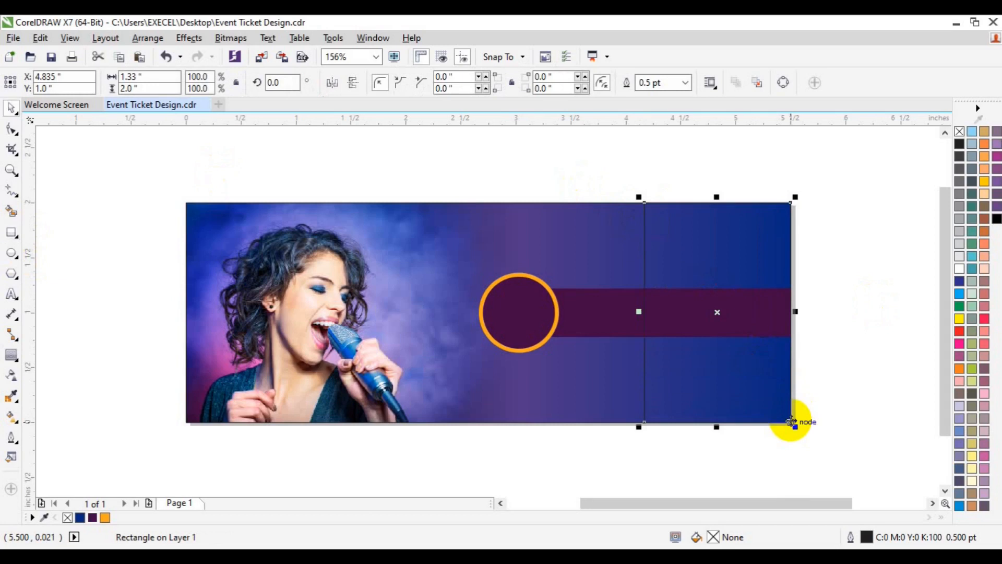
pyautogui.click(960, 268)
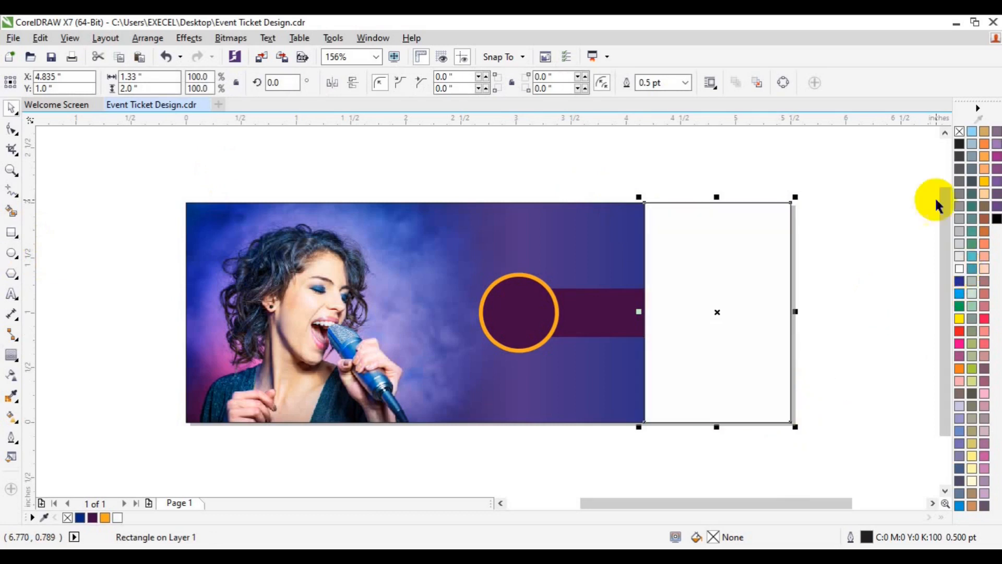
pyautogui.rightClick(959, 131)
# Bring the circle-and-bar group to the front of the page
pyautogui.click(518, 319)
pyautogui.rightClick(517, 320)
pyautogui.moveTo(596, 401)
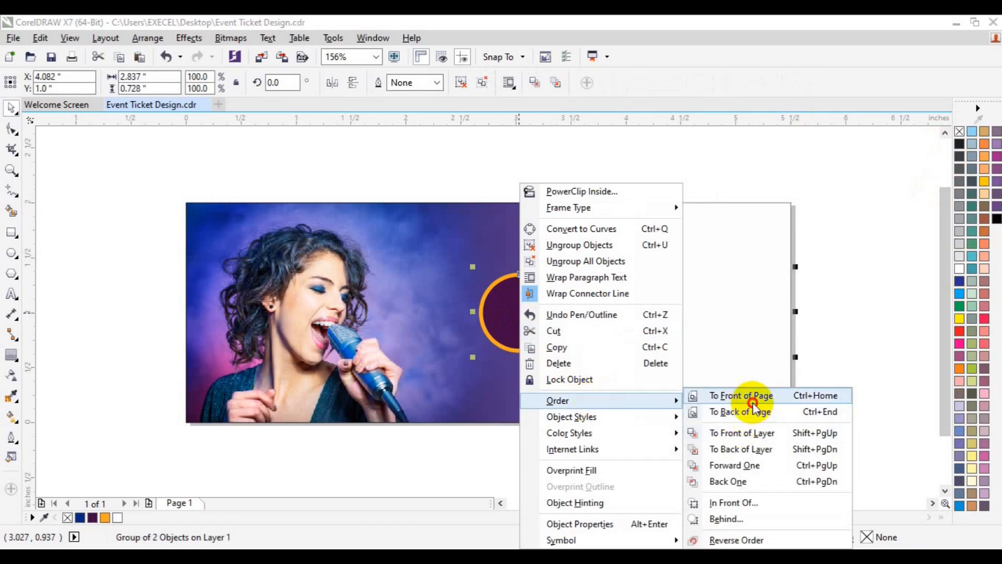
pyautogui.click(751, 399)
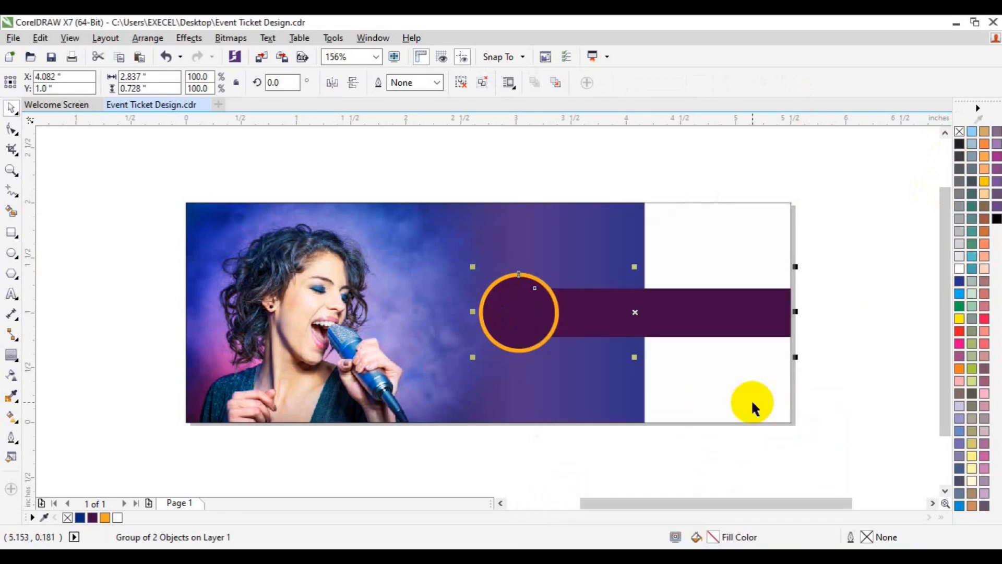
# Draw a helper rectangle overlapping the ticket's right edge by 0.04 inch and Smart Fill the overlap strips above and below the bar
pyautogui.click(12, 232)
pyautogui.moveTo(786, 191); pyautogui.dragTo(859, 430)
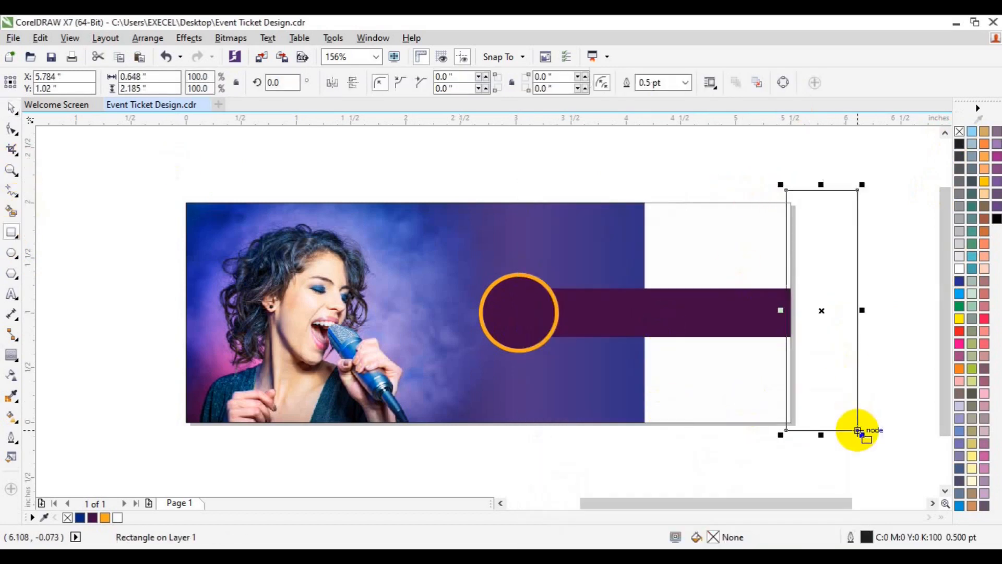
pyautogui.click(12, 211)
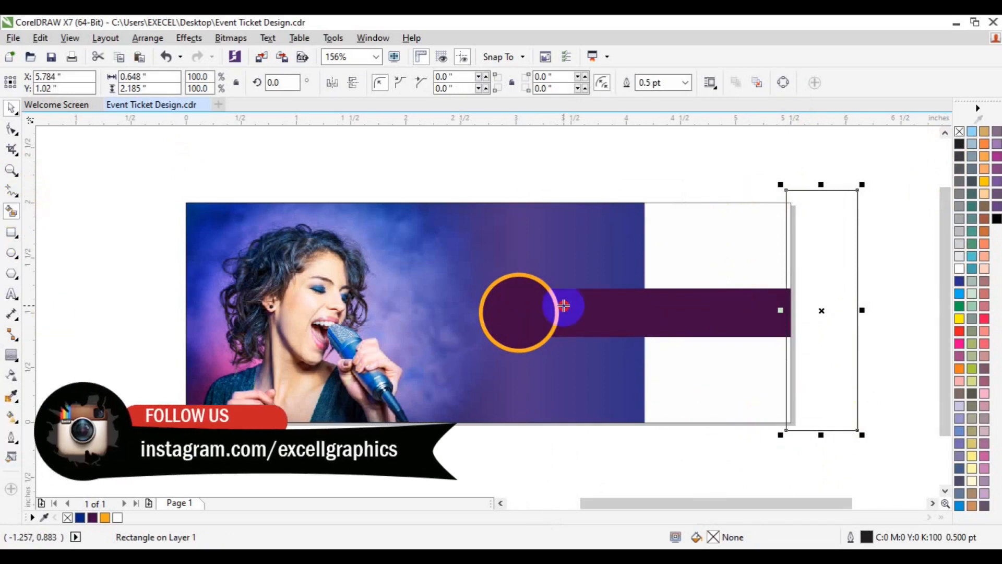
pyautogui.click(788, 245)
pyautogui.click(787, 355)
pyautogui.press('space')
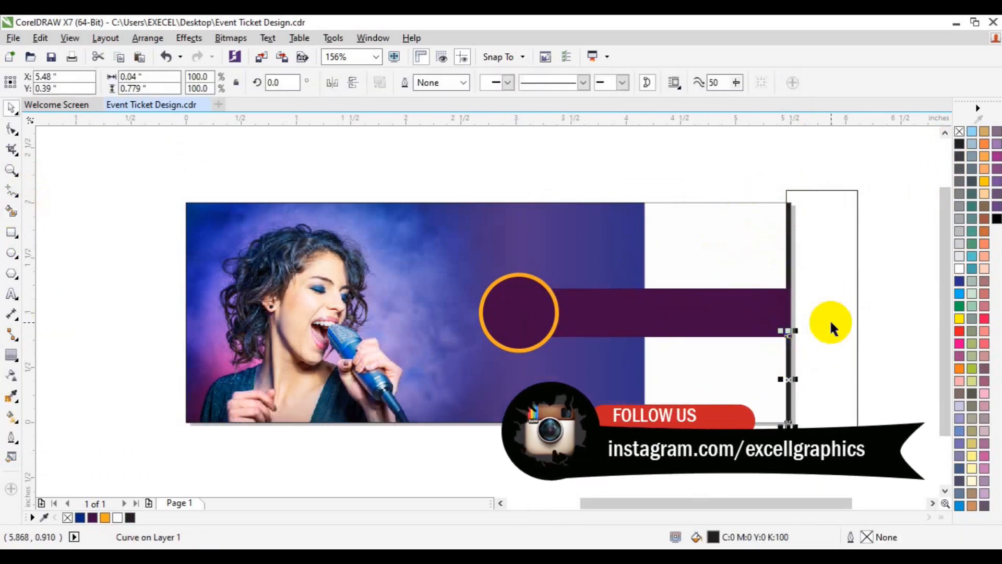
# Delete the helper rectangle and fill both narrow edge strips with the circle's orange
pyautogui.click(831, 323)
pyautogui.press('Delete')
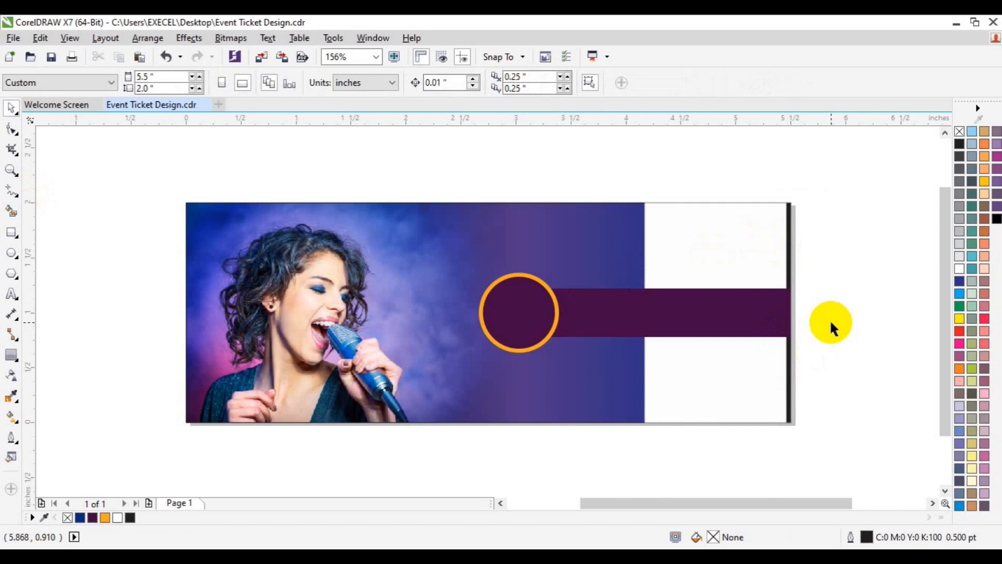
pyautogui.click(791, 274)
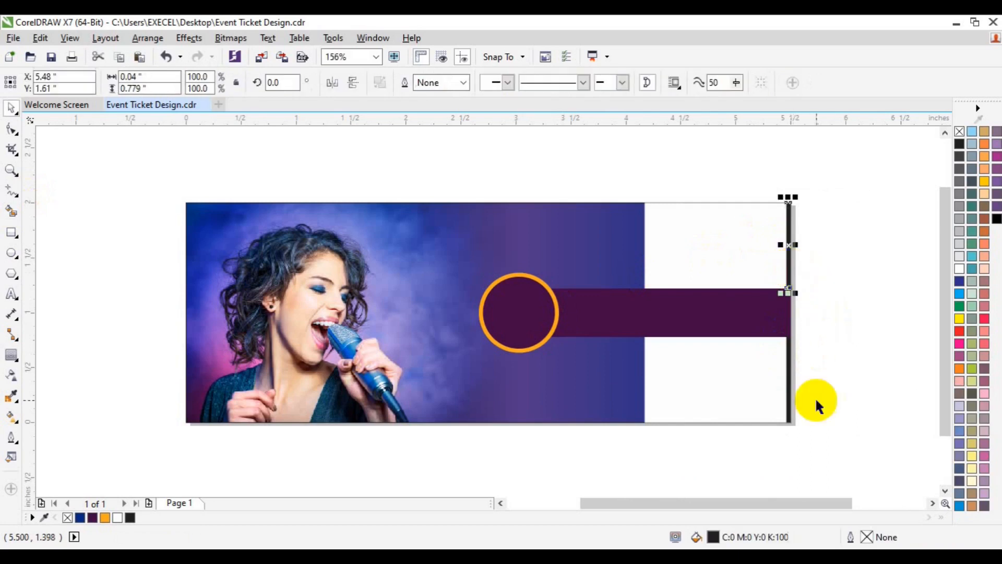
pyautogui.keyDown('shift'); pyautogui.click(794, 399); pyautogui.keyUp('shift')
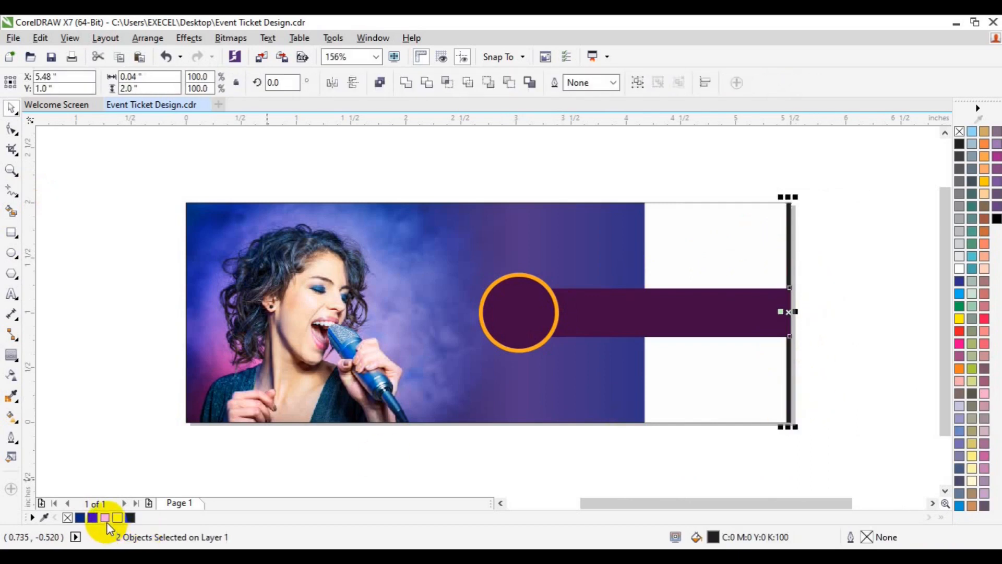
pyautogui.click(107, 520)
pyautogui.click(846, 417)
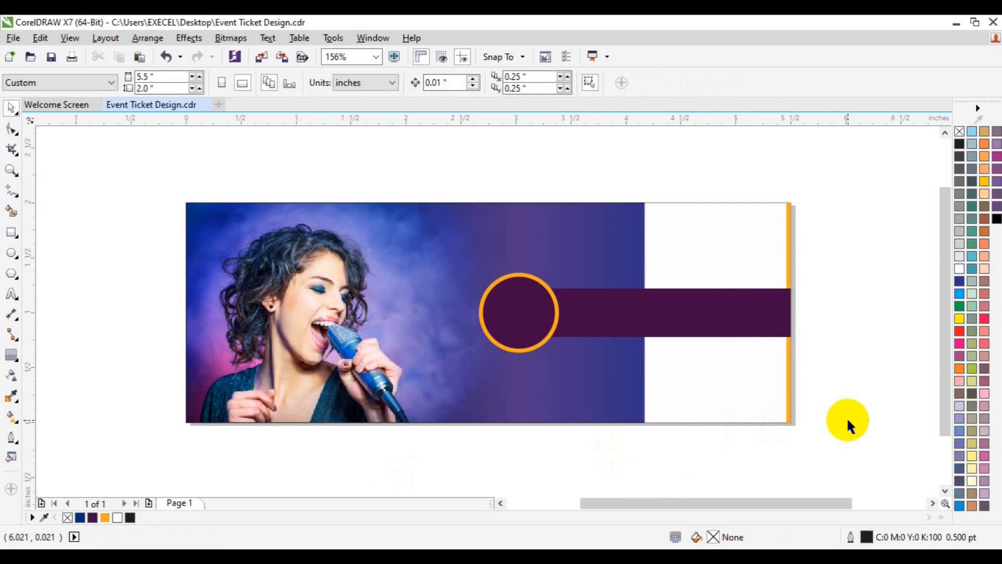
# Ungroup the circles from the purple bar and stretch the bar leftward to about 2.89 inches wide
pyautogui.click(630, 329)
pyautogui.click(466, 88)
pyautogui.click(638, 320)
pyautogui.moveTo(532, 312); pyautogui.dragTo(473, 307)
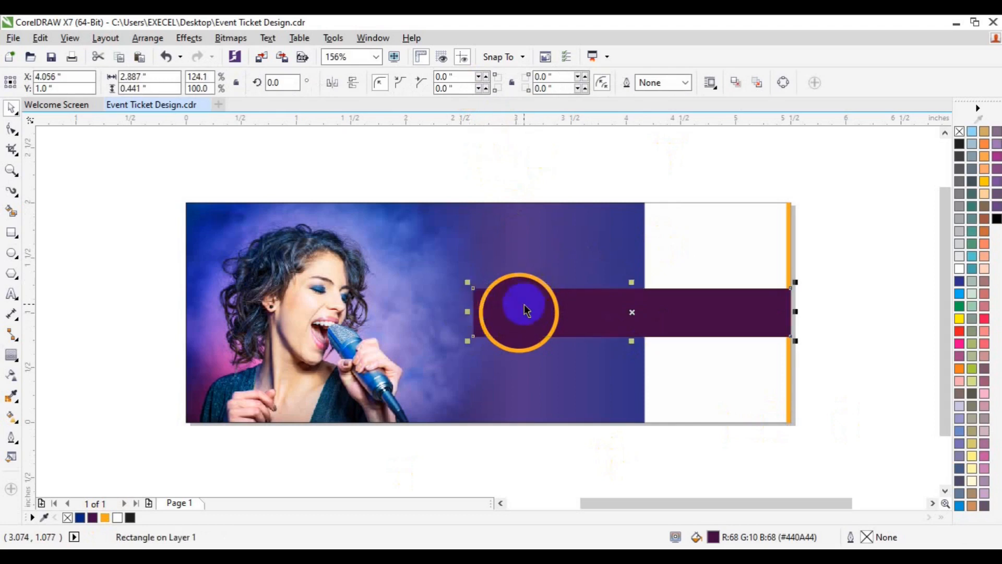
# Move the circle group left over the widened bar's end, centred near the 2.5 inch mark
pyautogui.click(525, 308)
pyautogui.keyDown('shift'); pyautogui.click(638, 310); pyautogui.keyUp('shift')
pyautogui.press('r')
pyautogui.press('l')
pyautogui.moveTo(638, 310); pyautogui.dragTo(464, 313)
pyautogui.keyDown('shift'); pyautogui.click(607, 312); pyautogui.keyUp('shift')
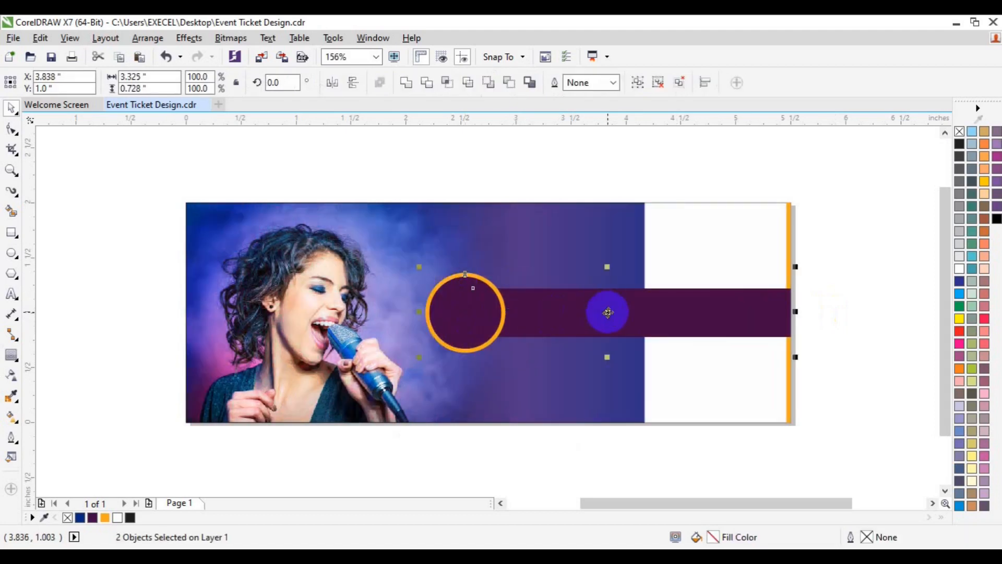
pyautogui.moveTo(608, 312); pyautogui.dragTo(623, 312)
pyautogui.click(845, 337)
# Sample the pink from the photo beside the singer's neck and fill the circle's outer ring with it
pyautogui.click(477, 336)
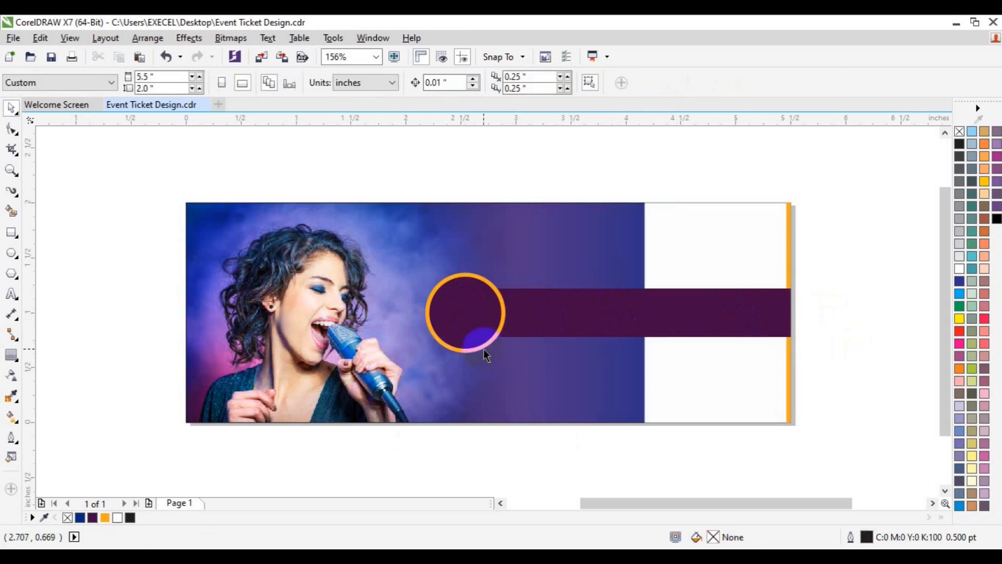
pyautogui.click(462, 83)
pyautogui.click(476, 279)
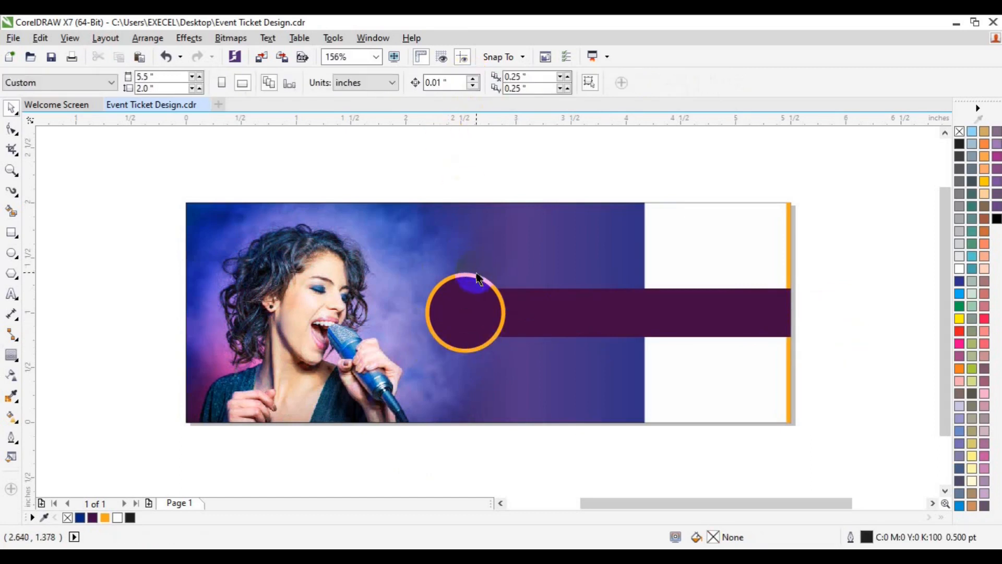
pyautogui.click(11, 395)
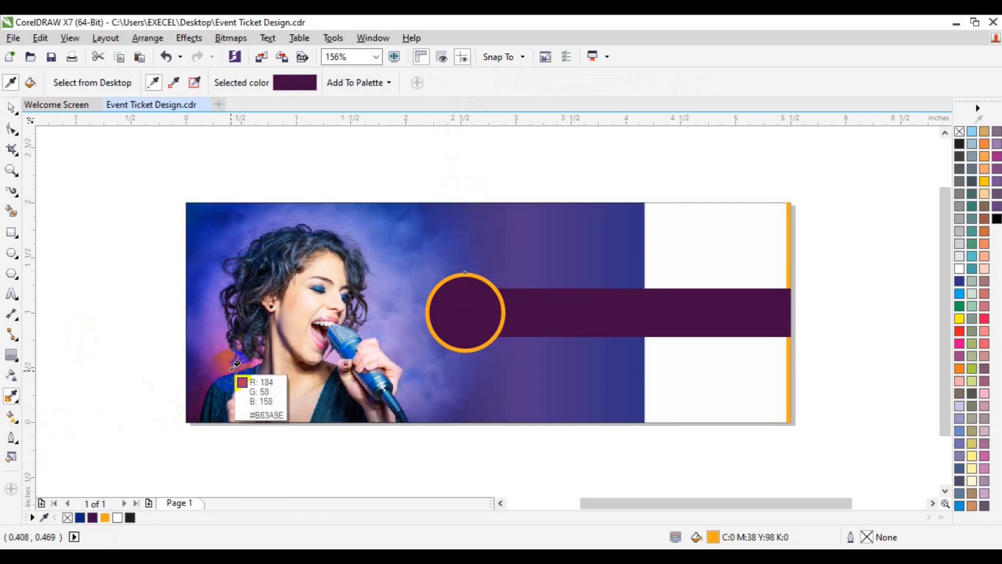
pyautogui.click(259, 355)
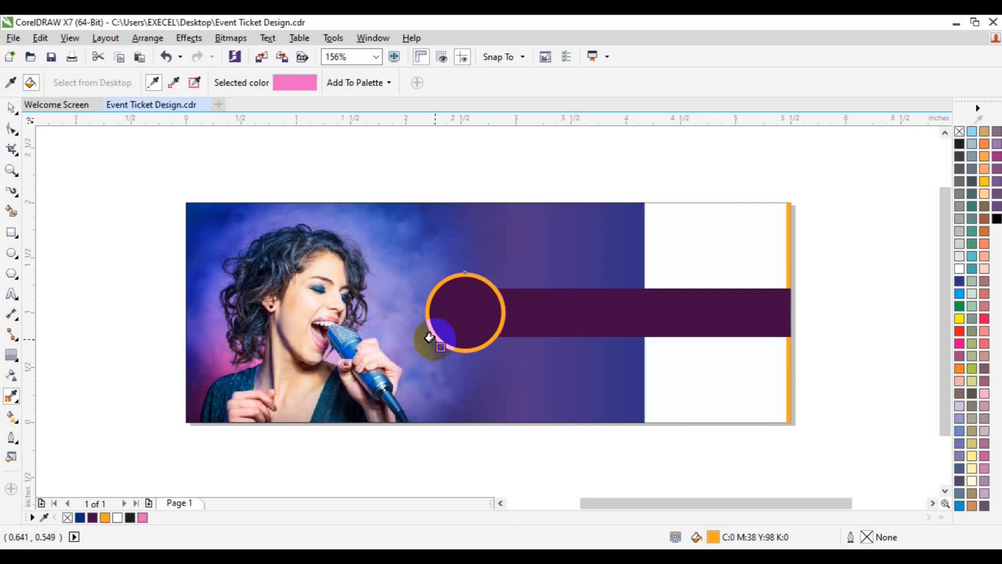
pyautogui.press('space')
pyautogui.rightClick(143, 518)
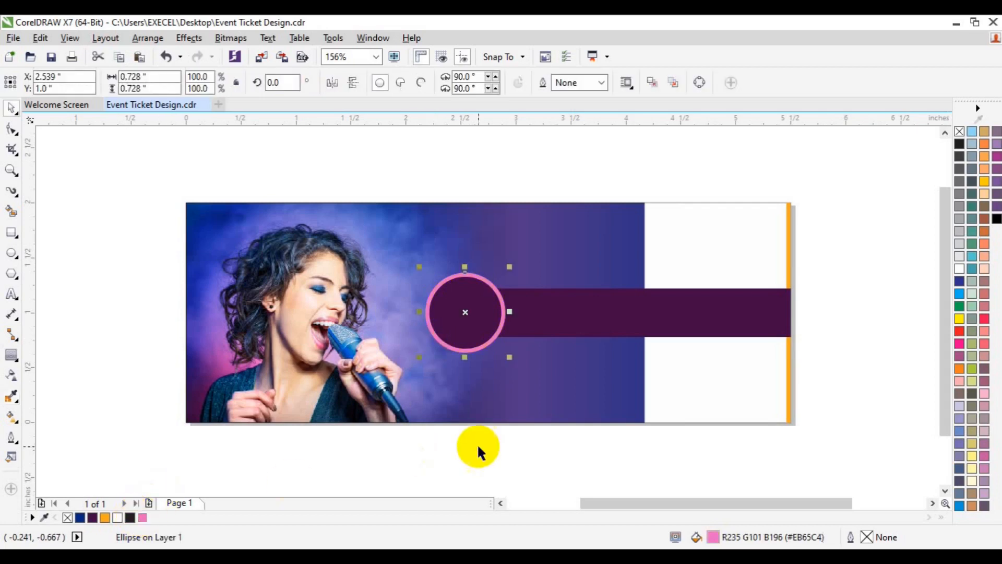
# Recolour both narrow strips on the ticket's right edge with the sampled pink
pyautogui.click(790, 398)
pyautogui.keyDown('shift'); pyautogui.click(787, 251); pyautogui.keyUp('shift')
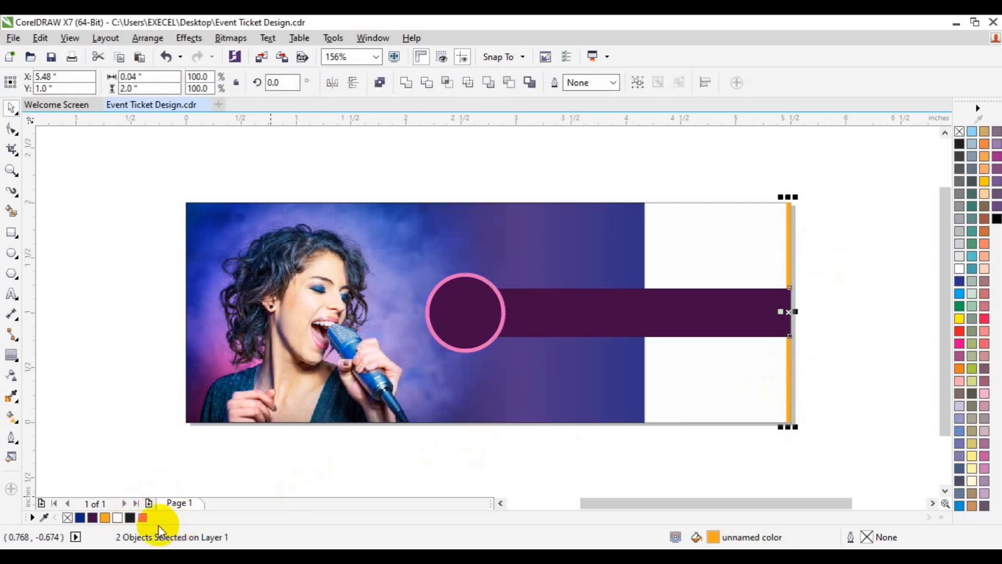
pyautogui.rightClick(142, 518)
pyautogui.click(825, 341)
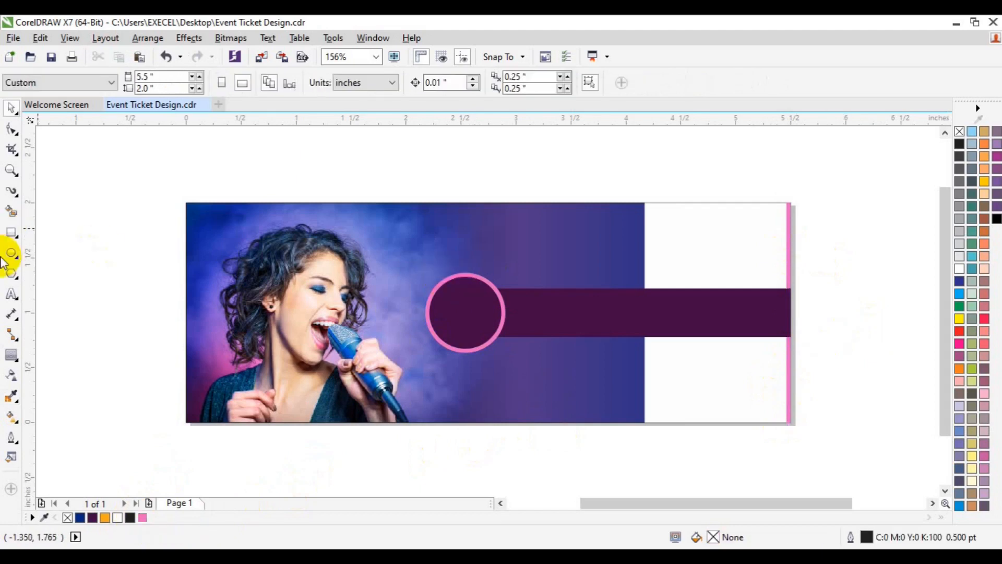
# Draw a 2 inch vertical Pen line across the ticket's full height at about 4.06 inches
pyautogui.click(19, 194)
pyautogui.click(52, 257)
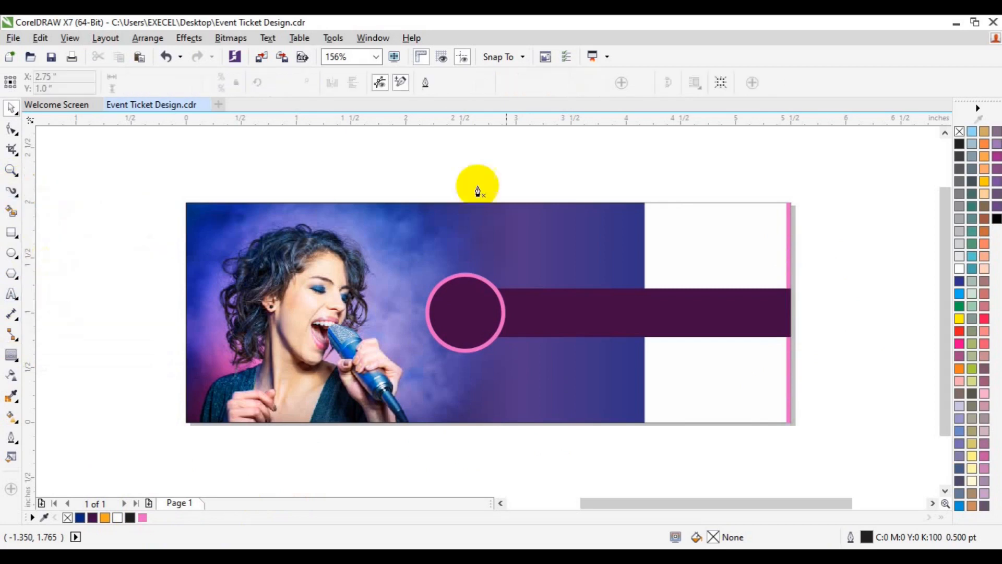
pyautogui.click(632, 203)
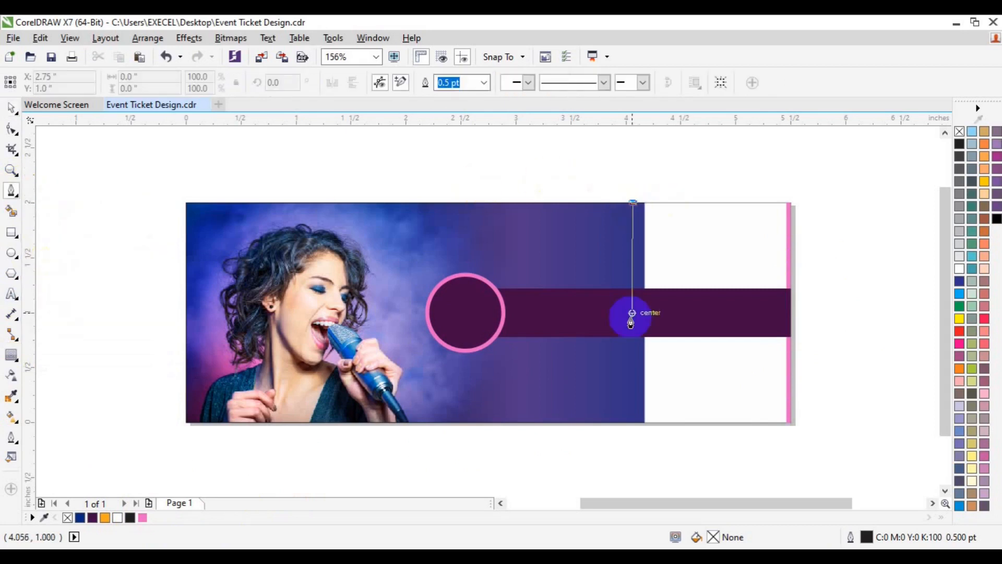
pyautogui.click(633, 422)
pyautogui.press('space')
pyautogui.click(674, 455)
pyautogui.click(633, 420)
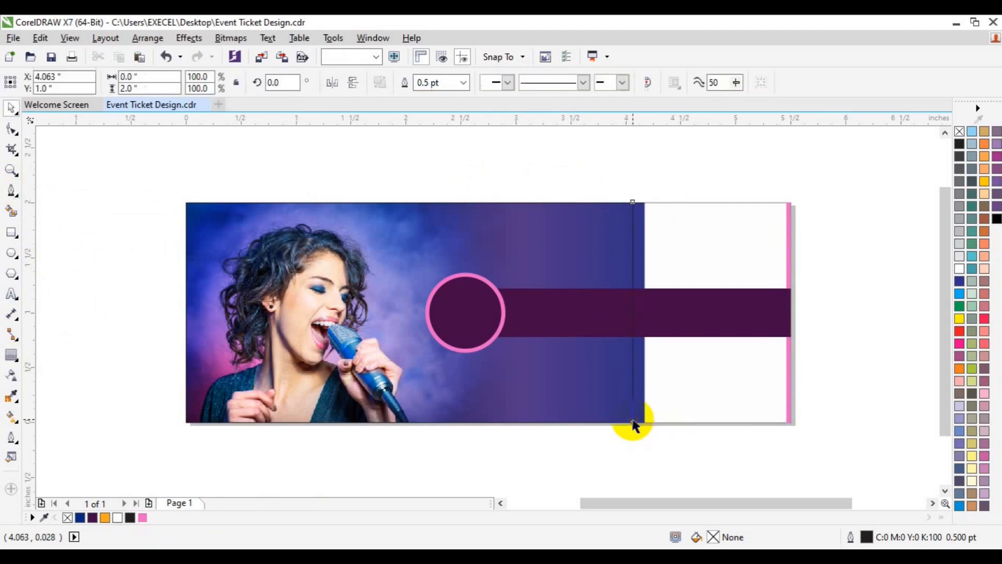
# Style the vertical line as a white dashed line with a 1.5 pt outline
pyautogui.click(583, 82)
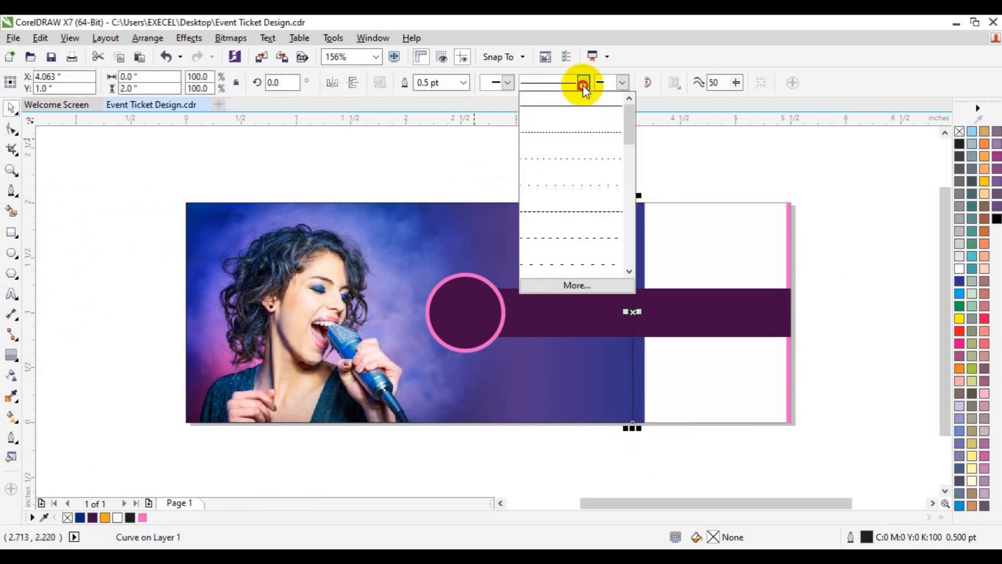
pyautogui.click(584, 211)
pyautogui.click(463, 83)
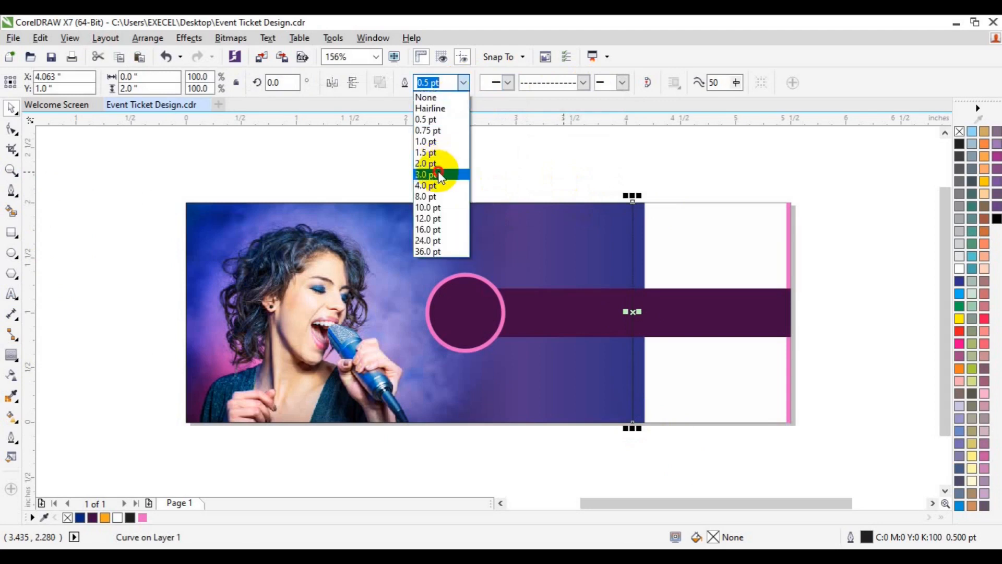
pyautogui.click(436, 166)
pyautogui.click(462, 82)
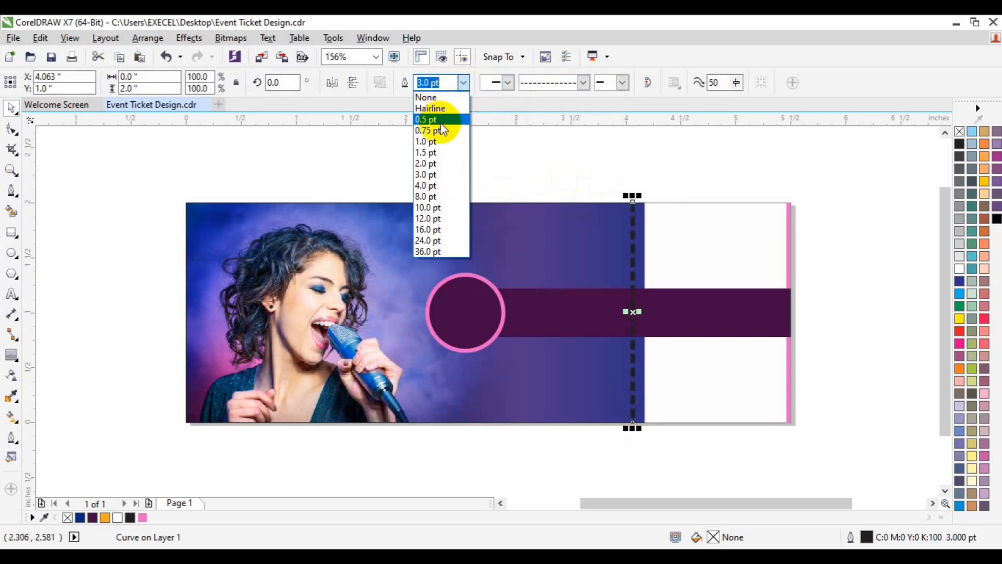
pyautogui.click(425, 152)
pyautogui.rightClick(117, 517)
pyautogui.click(631, 475)
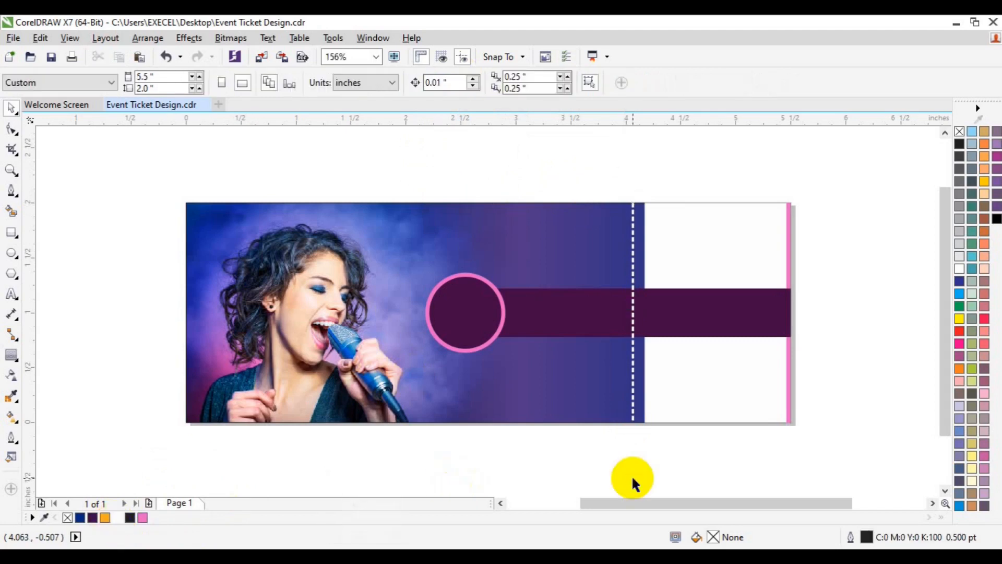
# Try a 1.0 pt outline width on the dashed line
pyautogui.click(633, 366)
pyautogui.click(462, 82)
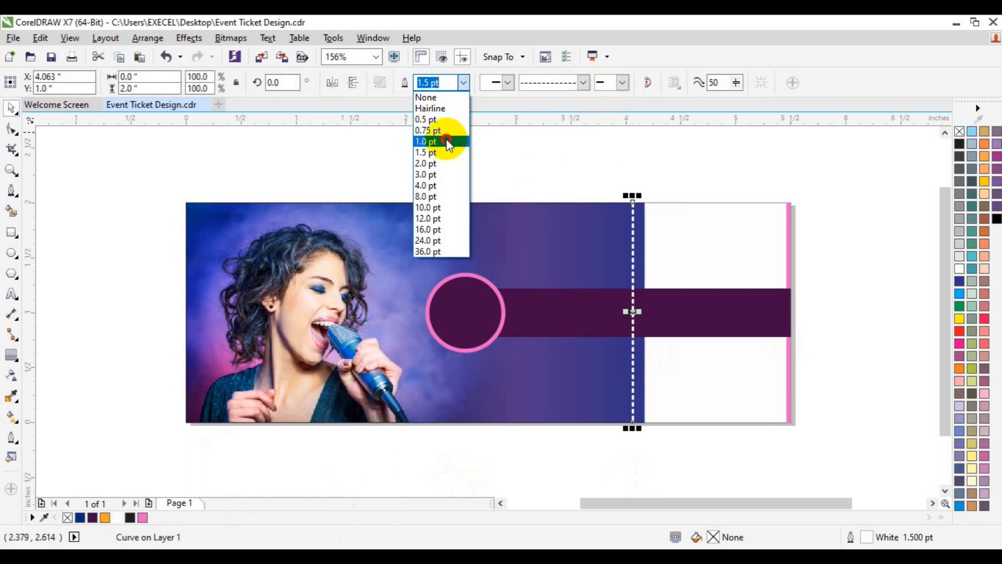
pyautogui.click(447, 141)
pyautogui.click(526, 156)
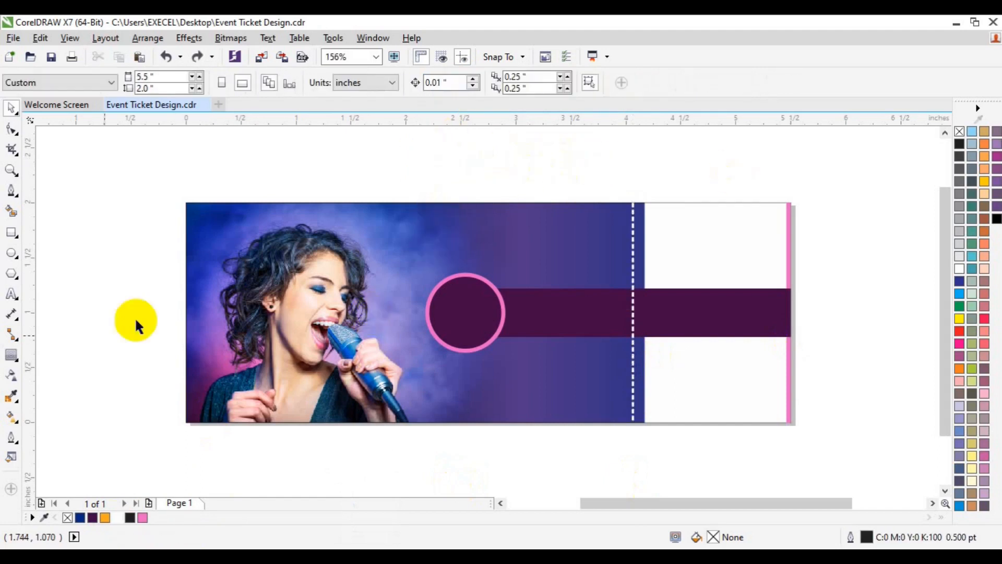
# Add centre-aligned artistic text outside the ticket's left edge, with "$40" on one line and "PRICE" below it
pyautogui.click(11, 294)
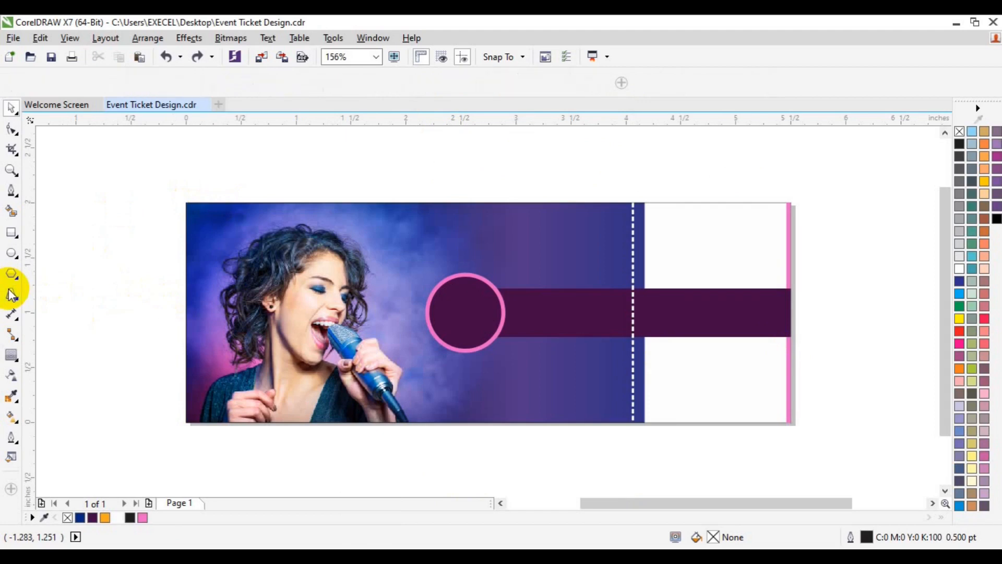
pyautogui.click(90, 325)
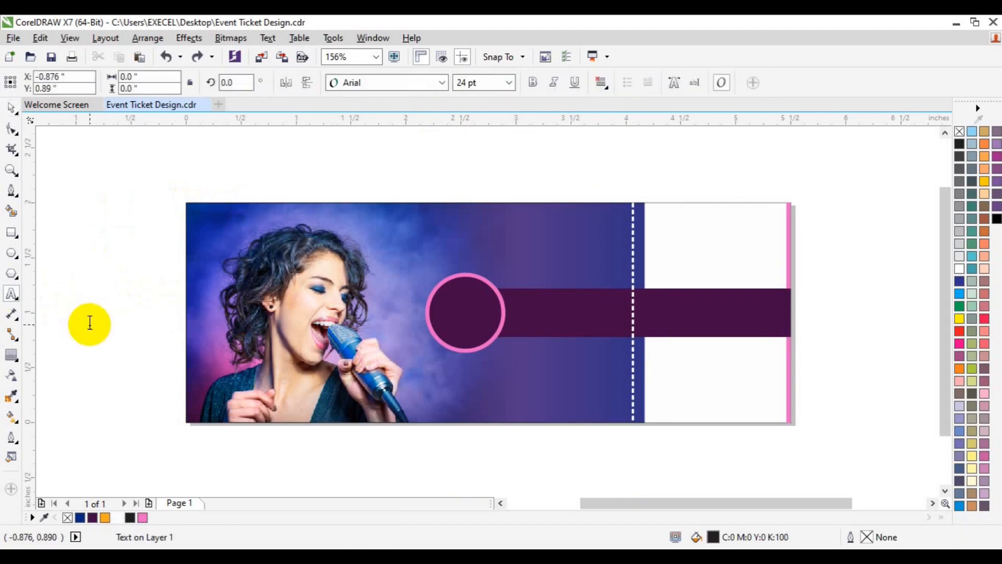
pyautogui.write('$3')
pyautogui.press('BackSpace')
pyautogui.press('BackSpace')
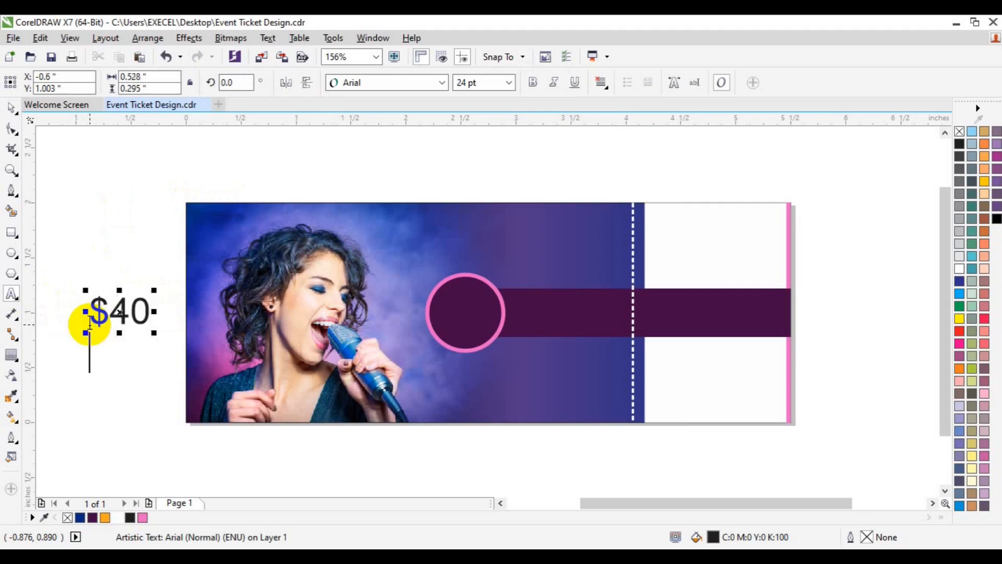
pyautogui.hotkey('ctrl', 'a')
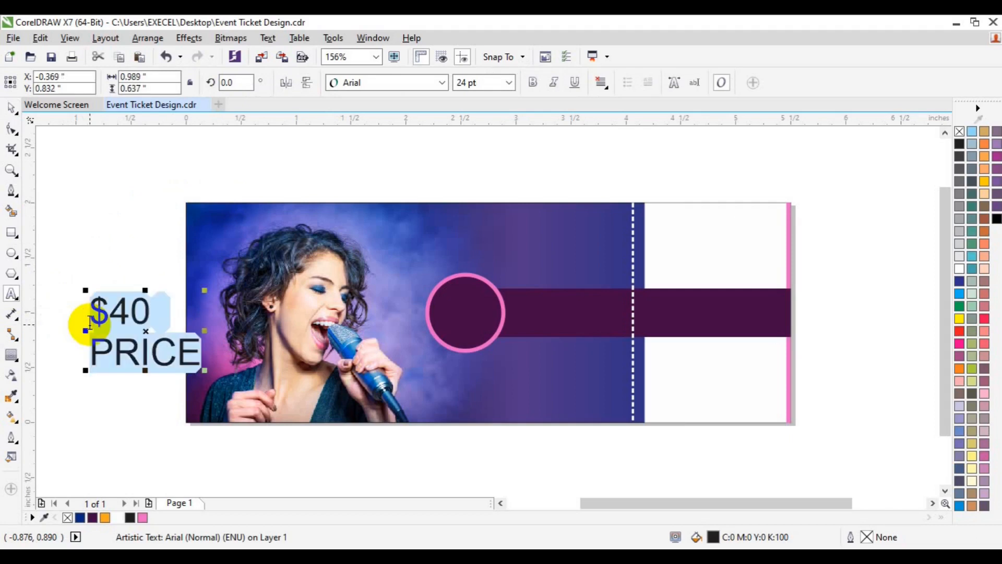
pyautogui.click(605, 86)
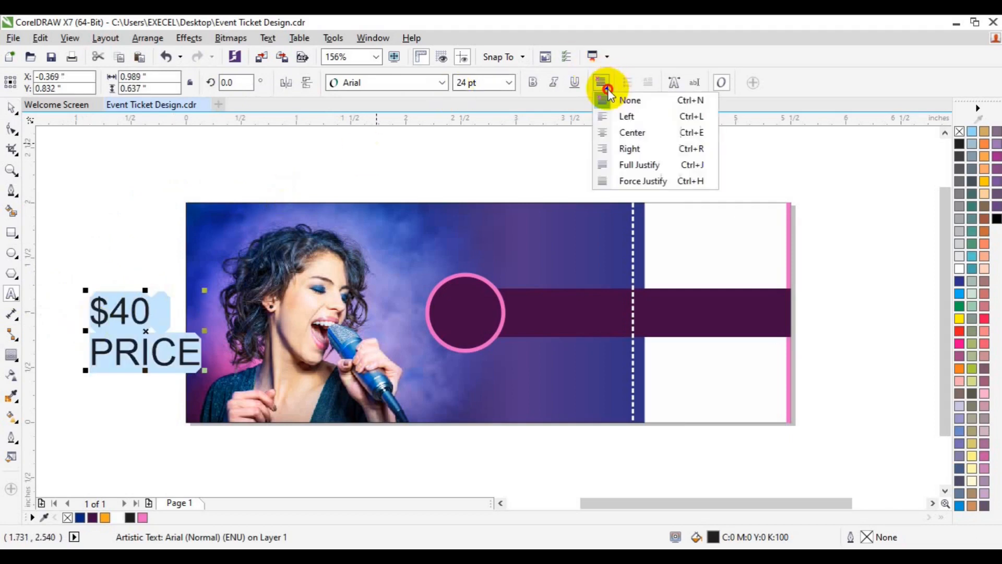
pyautogui.click(632, 132)
# Set the price text in Lato Bold at 14 pt
pyautogui.click(442, 84)
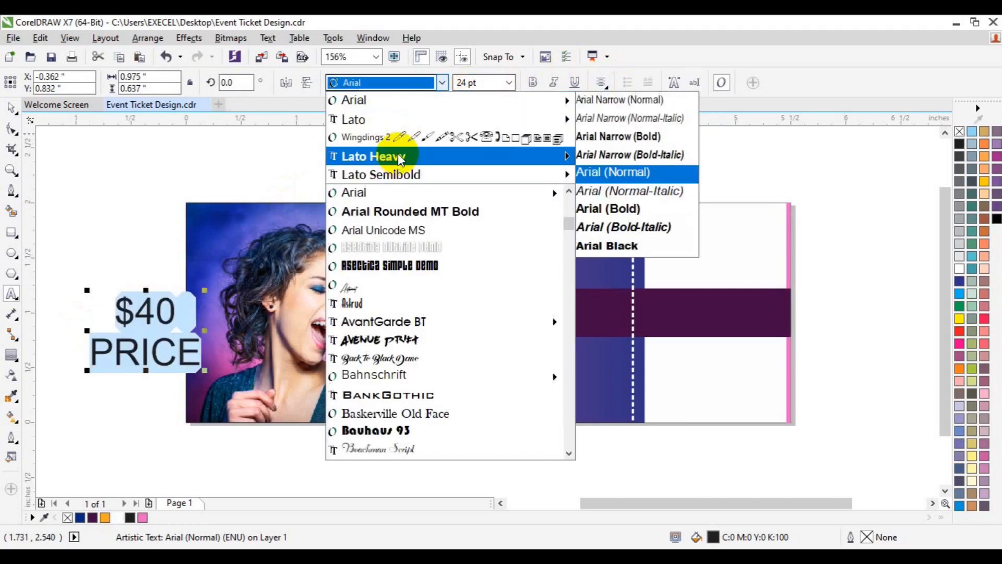
pyautogui.moveTo(532, 160)
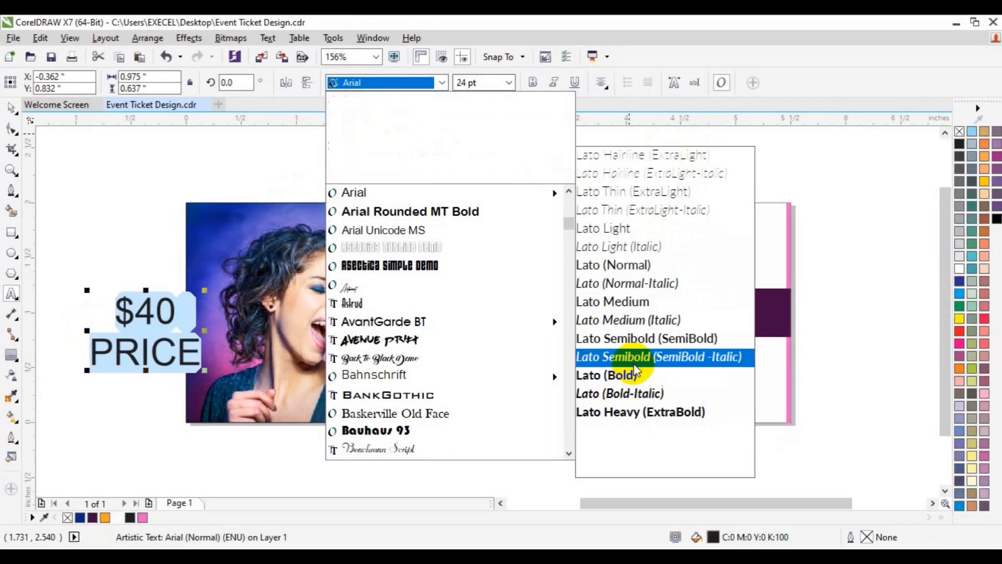
pyautogui.click(611, 376)
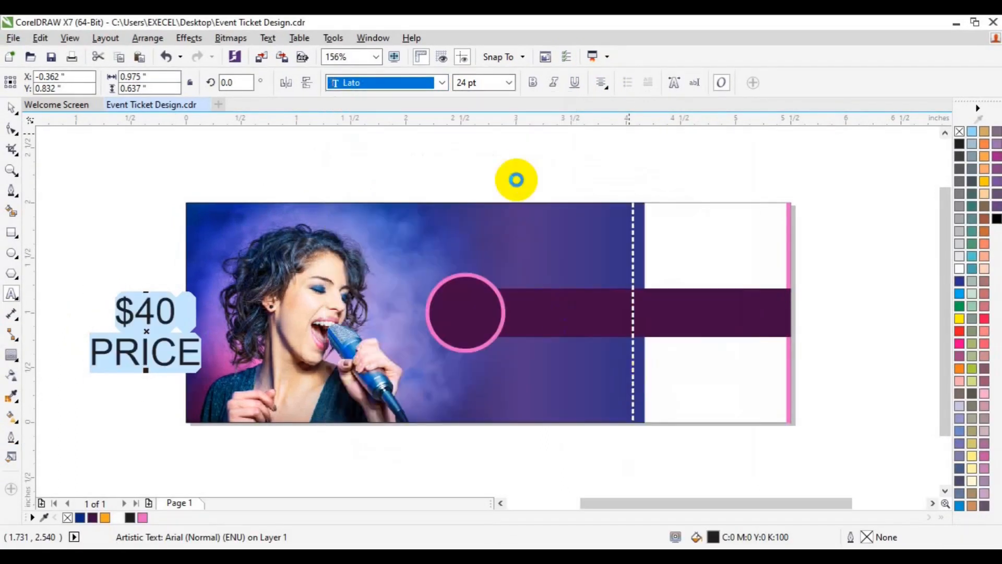
pyautogui.click(509, 84)
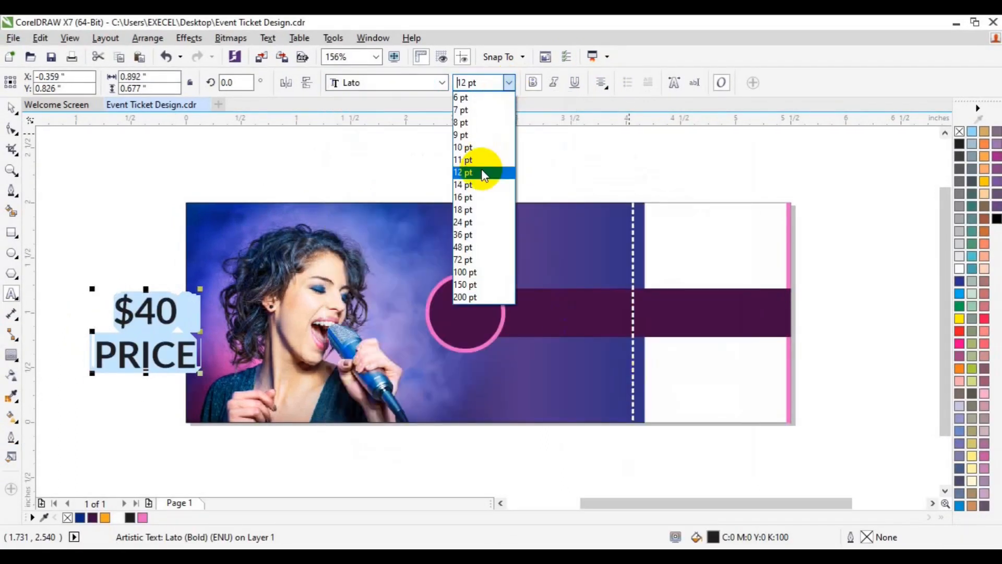
pyautogui.click(479, 180)
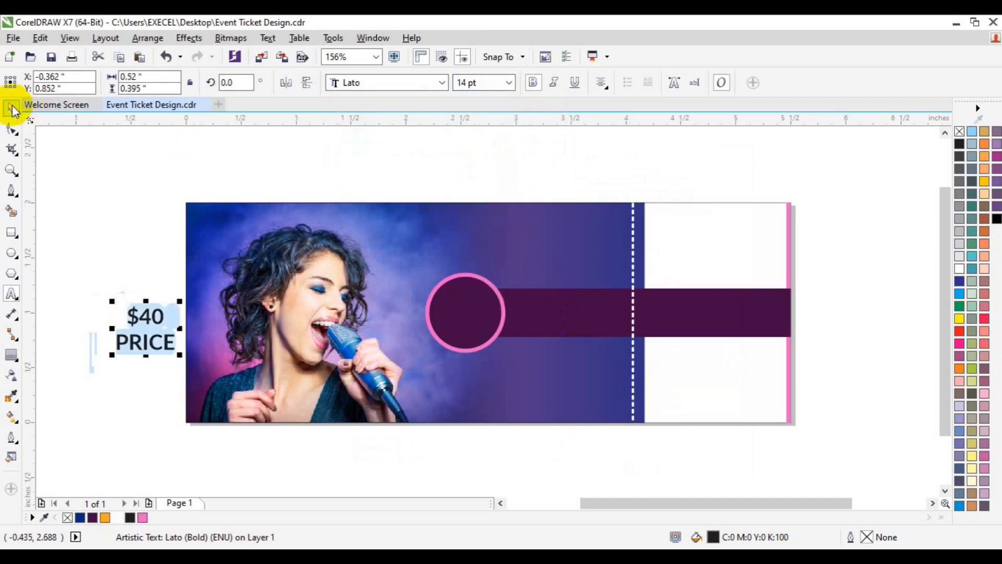
# Centre the price text inside the ringed circle in white at 12 pt
pyautogui.moveTo(147, 326); pyautogui.dragTo(465, 313)
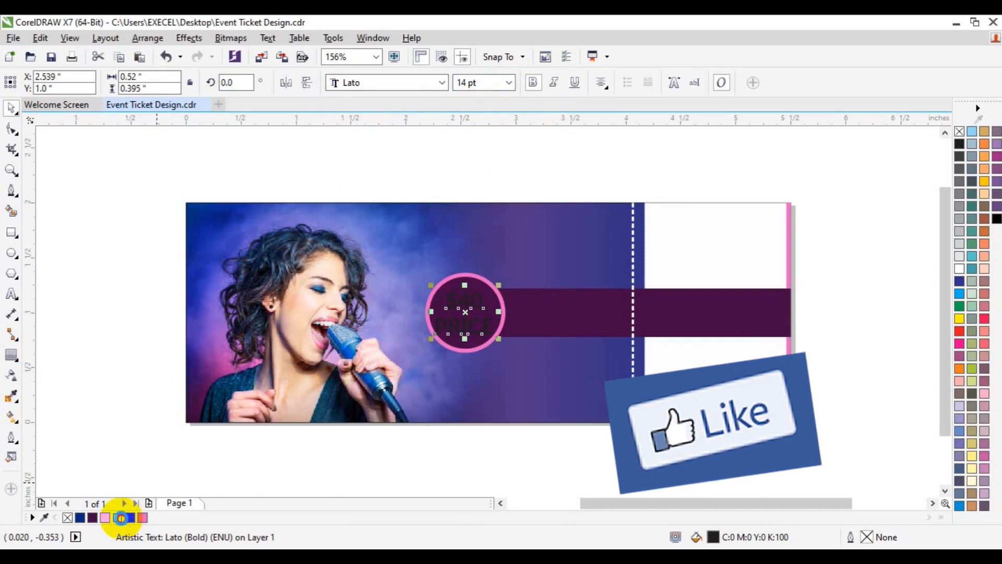
pyautogui.click(121, 517)
pyautogui.click(509, 82)
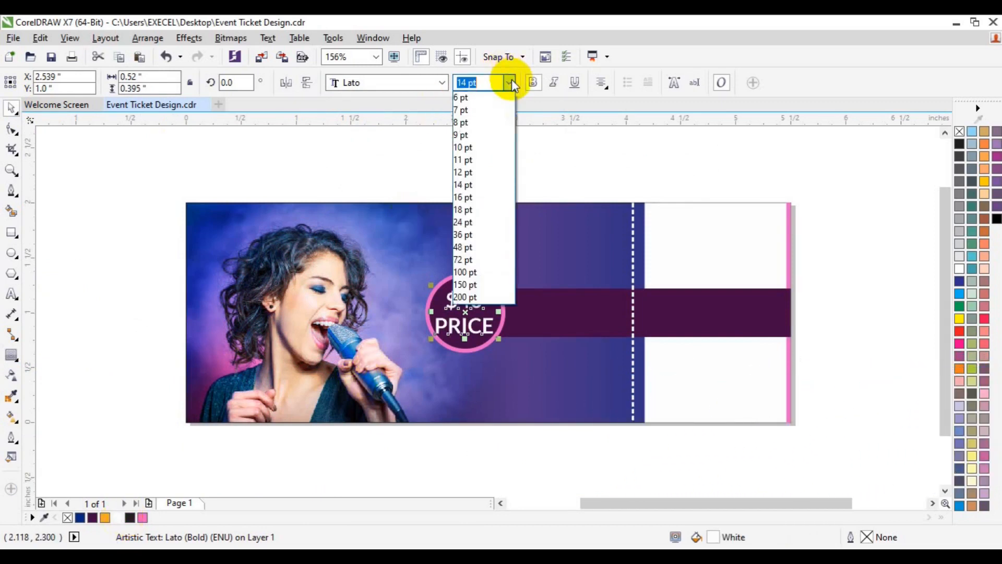
pyautogui.click(470, 174)
pyautogui.keyDown('shift'); pyautogui.click(499, 302); pyautogui.keyUp('shift')
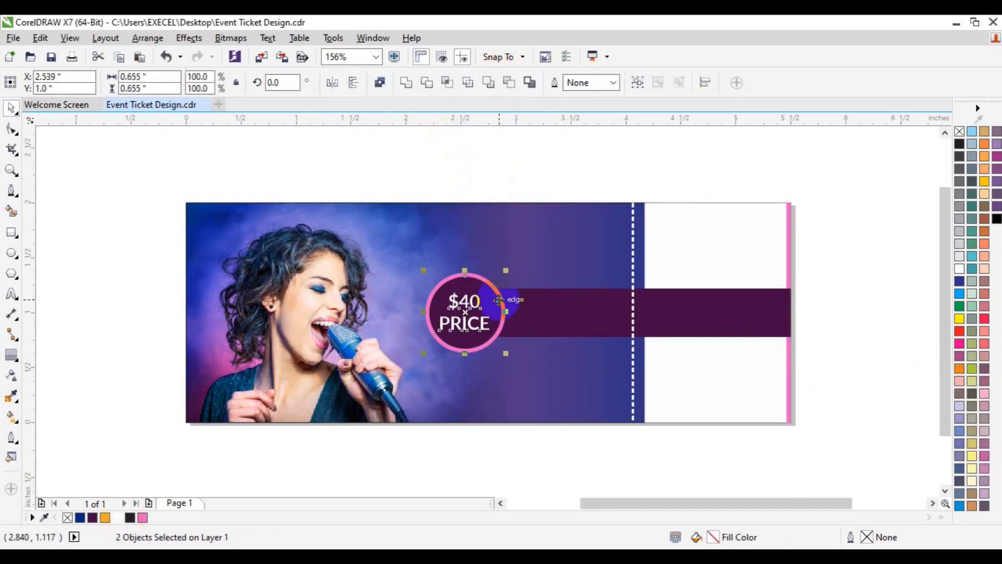
pyautogui.click(855, 308)
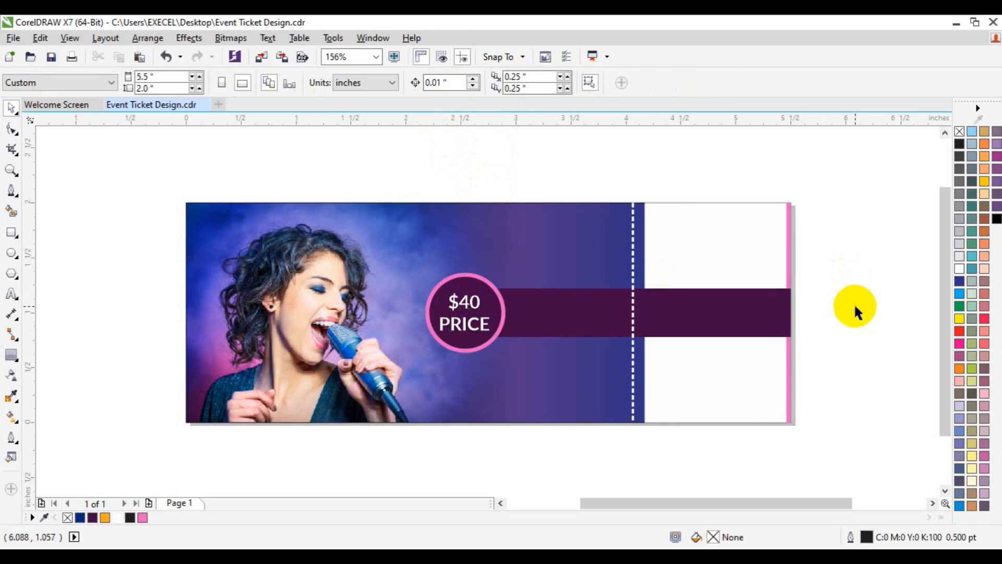
# Copy the price text above the purple bar, keeping only the word "PRICE", and set it in Moonlights on the Beach
pyautogui.moveTo(475, 322); pyautogui.dragTo(605, 249)
pyautogui.press('Delete')
pyautogui.click(442, 82)
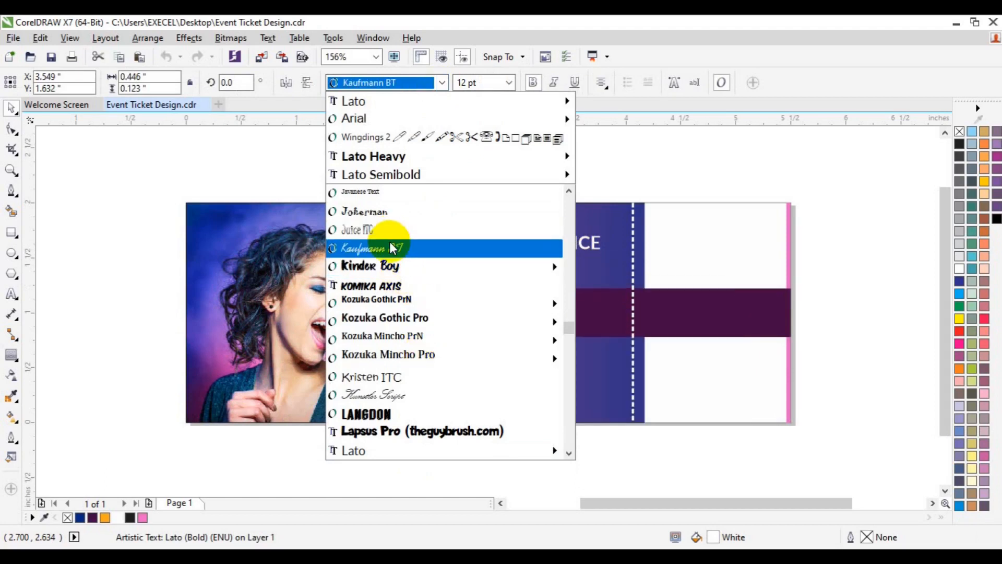
pyautogui.moveTo(569, 330); pyautogui.dragTo(569, 369)
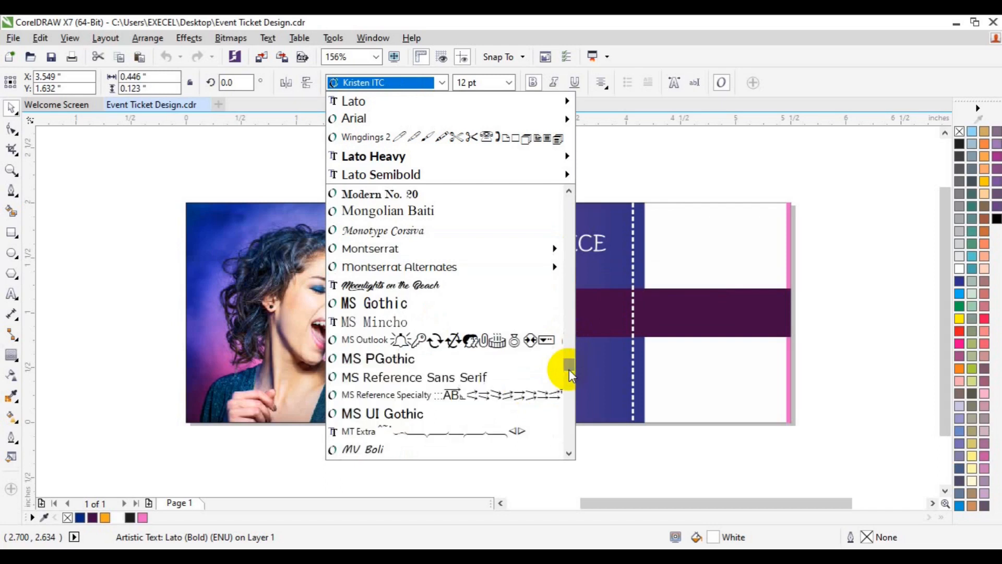
pyautogui.click(450, 286)
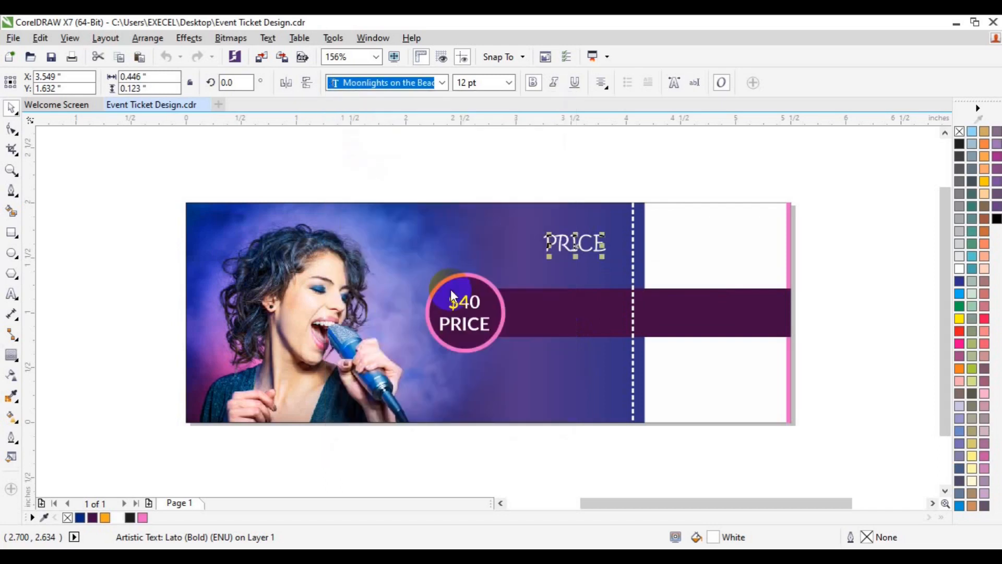
# Convert the copied "PRICE" text above the purple bar to sentence case
pyautogui.click(16, 293)
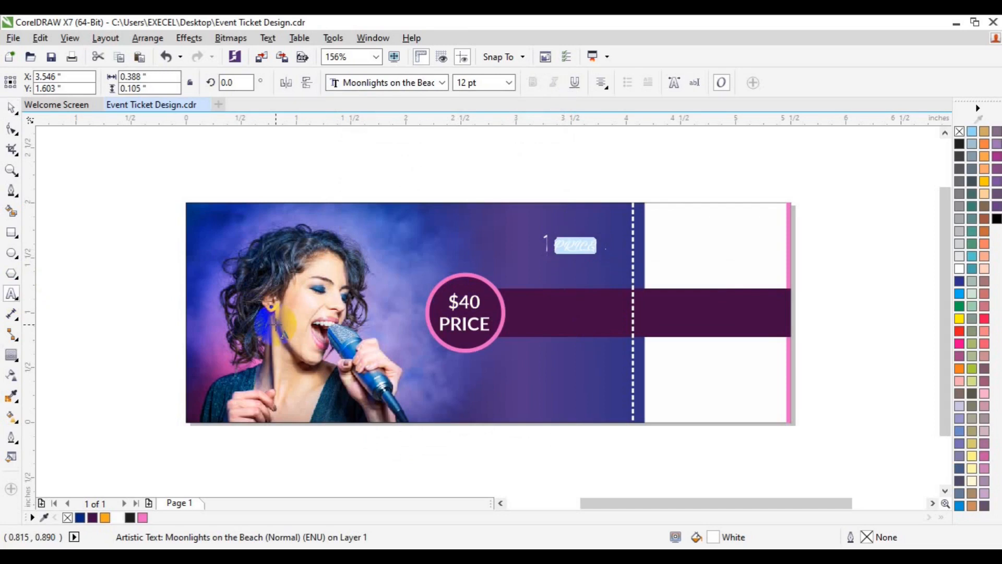
pyautogui.hotkey('shift', 'F3')
pyautogui.press('Down')
pyautogui.press('Down')
pyautogui.press('Down')
pyautogui.press('Up')
pyautogui.press('Up')
pyautogui.press('Up')
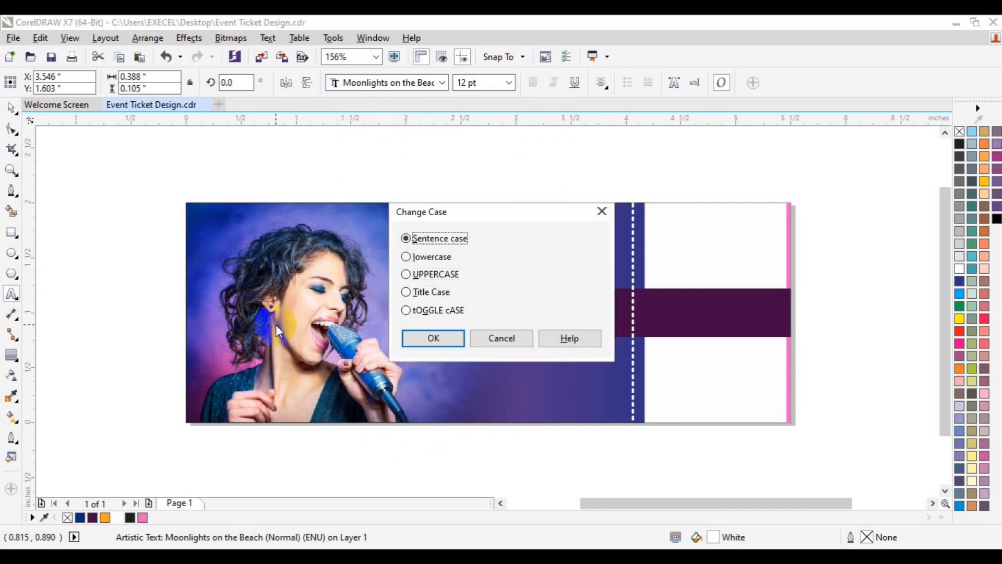
pyautogui.press('Return')
# Set the text above the purple bar in the Redemption font and replace its wording with the artist's full name
pyautogui.click(442, 82)
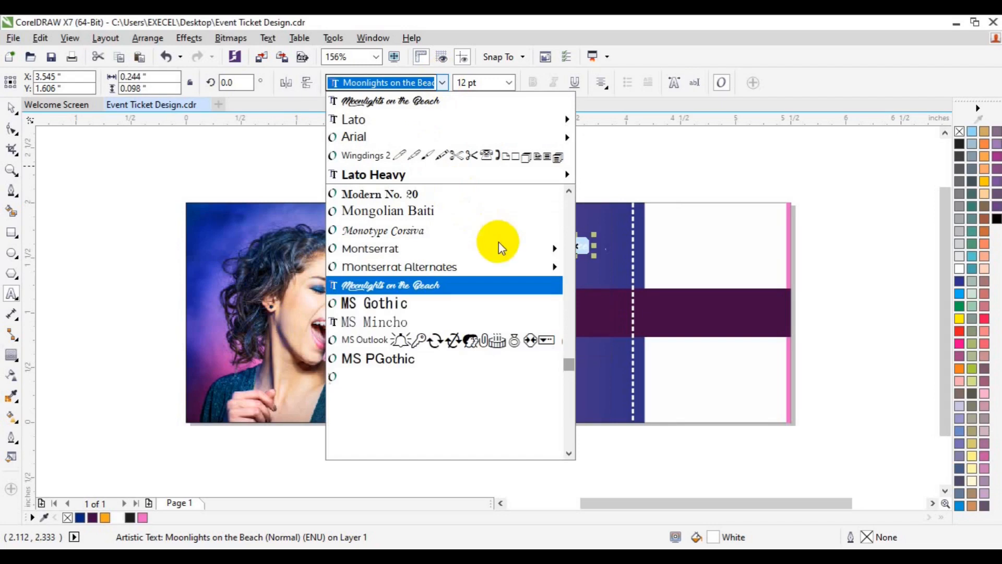
pyautogui.moveTo(571, 362); pyautogui.dragTo(573, 400)
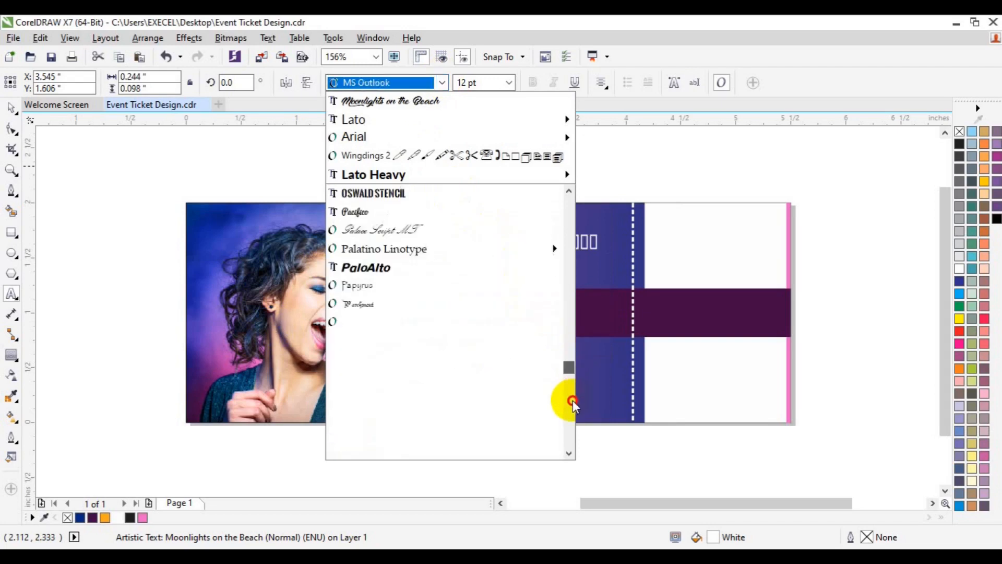
pyautogui.scroll(-5, 450, 252)
pyautogui.click(414, 336)
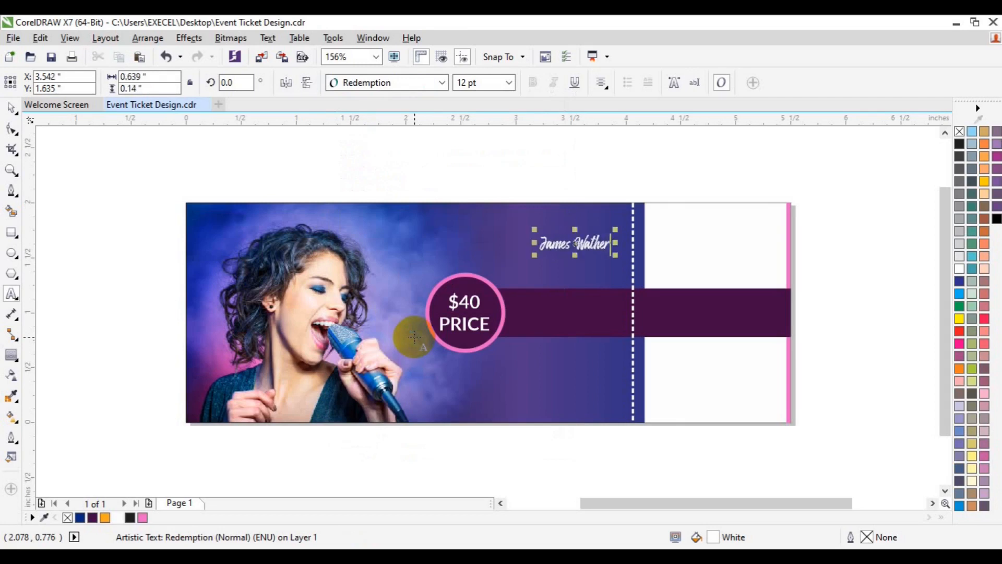
# Enlarge the artist name to 24 pt and place it over the singer near the ticket's lower-left corner
pyautogui.hotkey('ctrl', 'a')
pyautogui.click(509, 82)
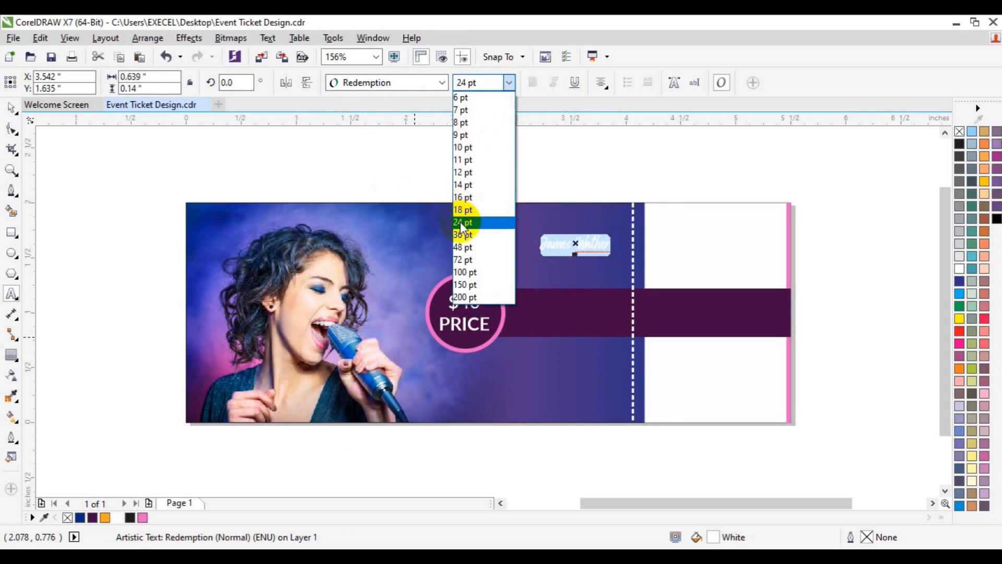
pyautogui.click(461, 222)
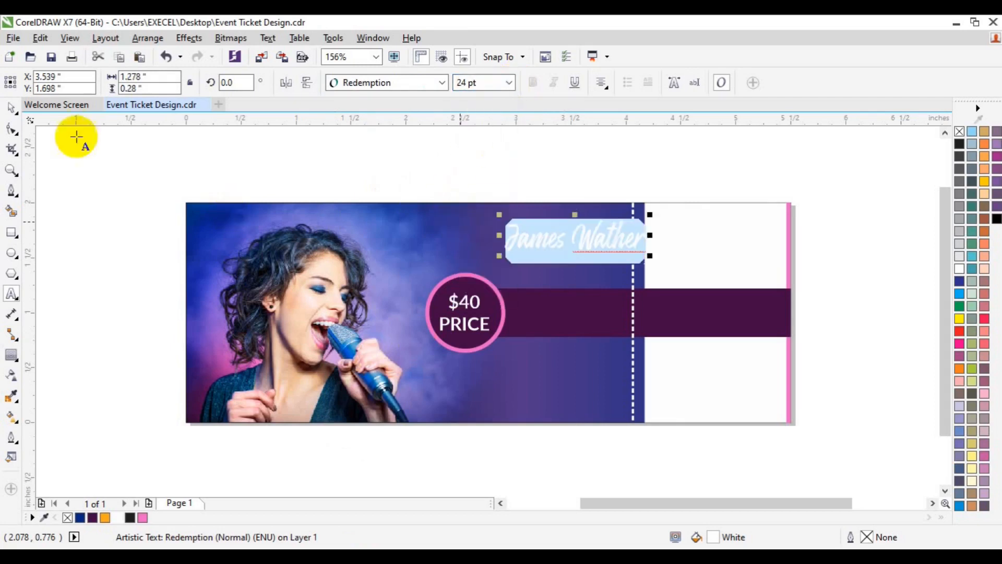
pyautogui.click(12, 107)
pyautogui.moveTo(574, 241); pyautogui.dragTo(273, 390)
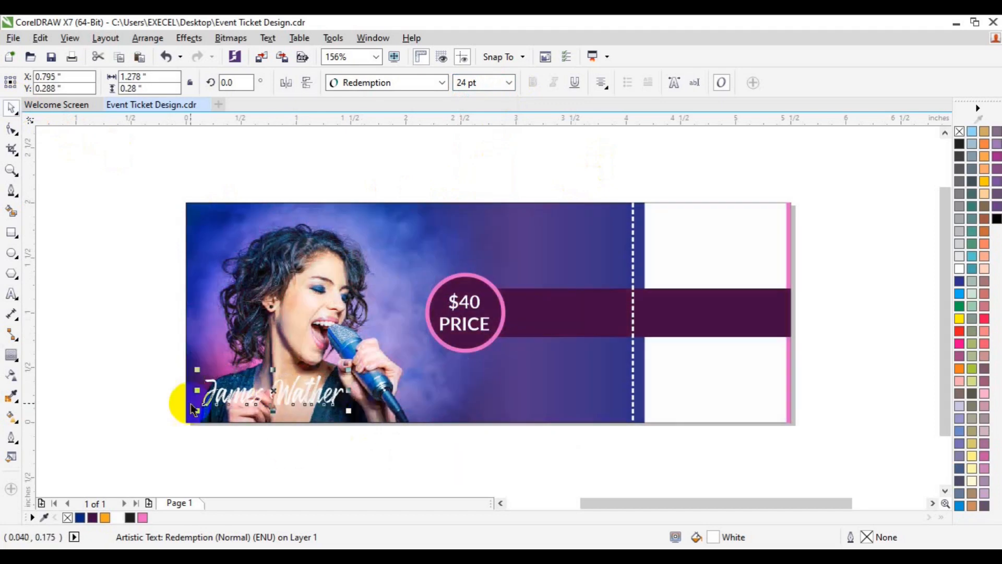
# Give the artist name a drop shadow with the Medium Glow preset and colour it red
pyautogui.click(15, 353)
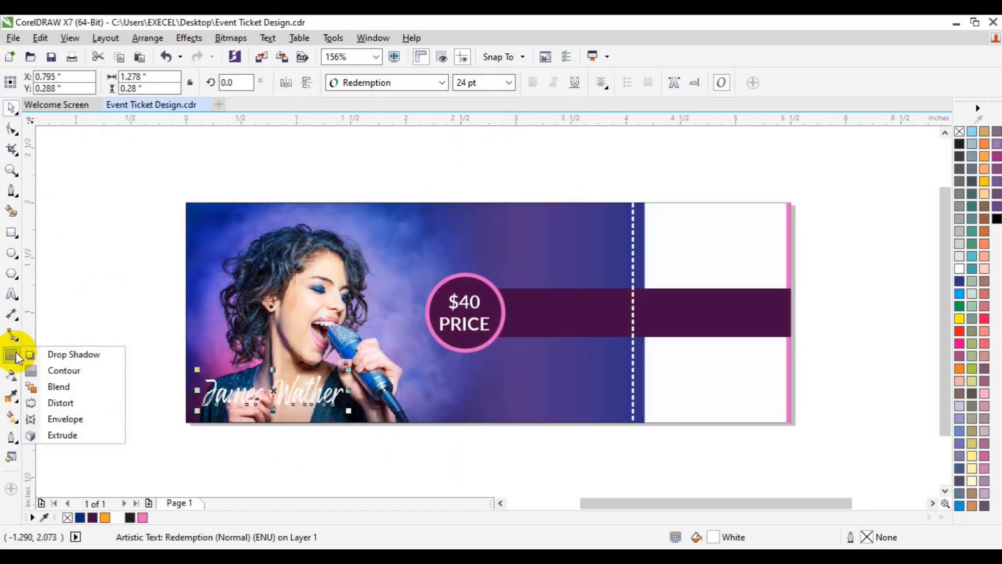
pyautogui.click(72, 354)
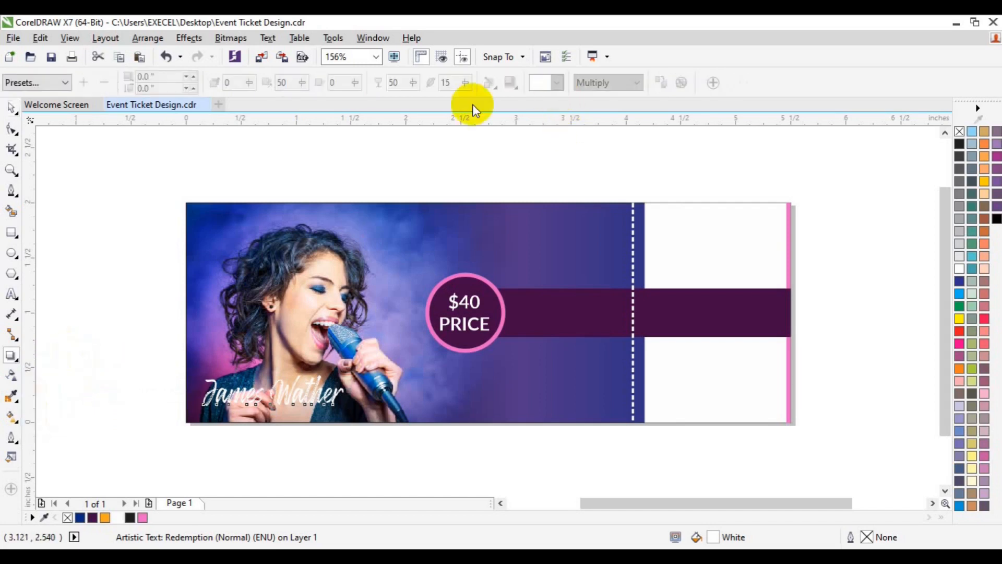
pyautogui.click(66, 83)
pyautogui.click(49, 196)
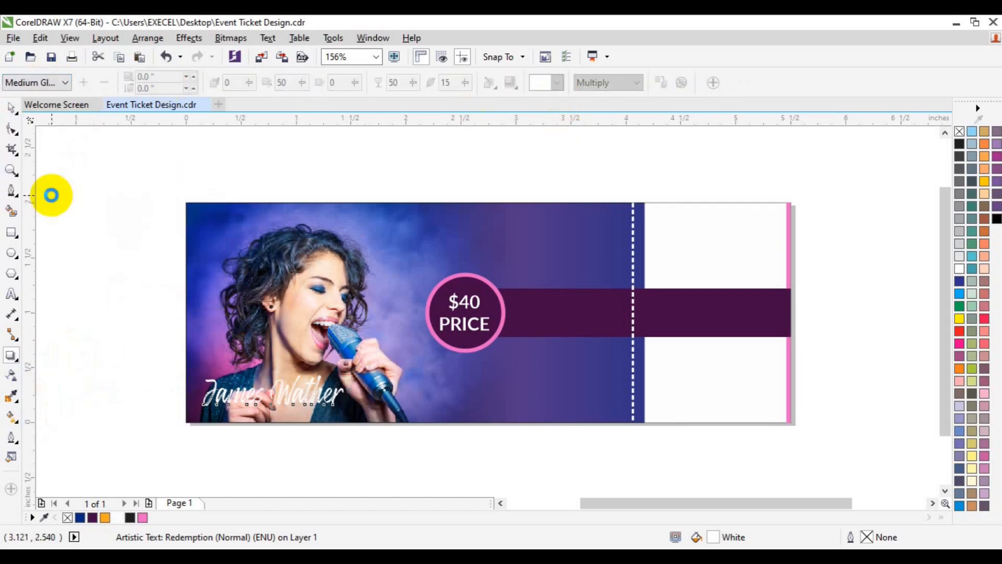
pyautogui.click(558, 83)
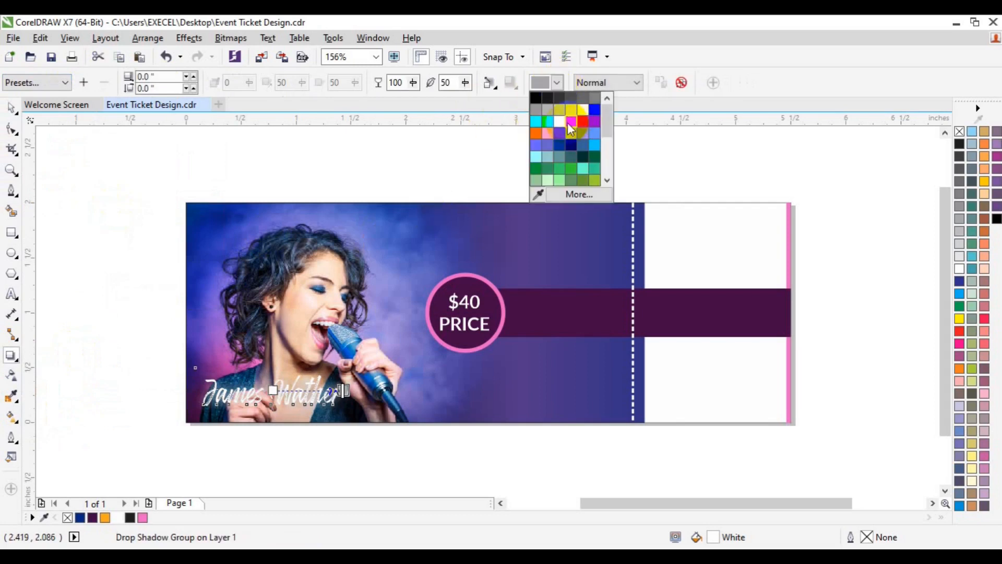
pyautogui.click(568, 124)
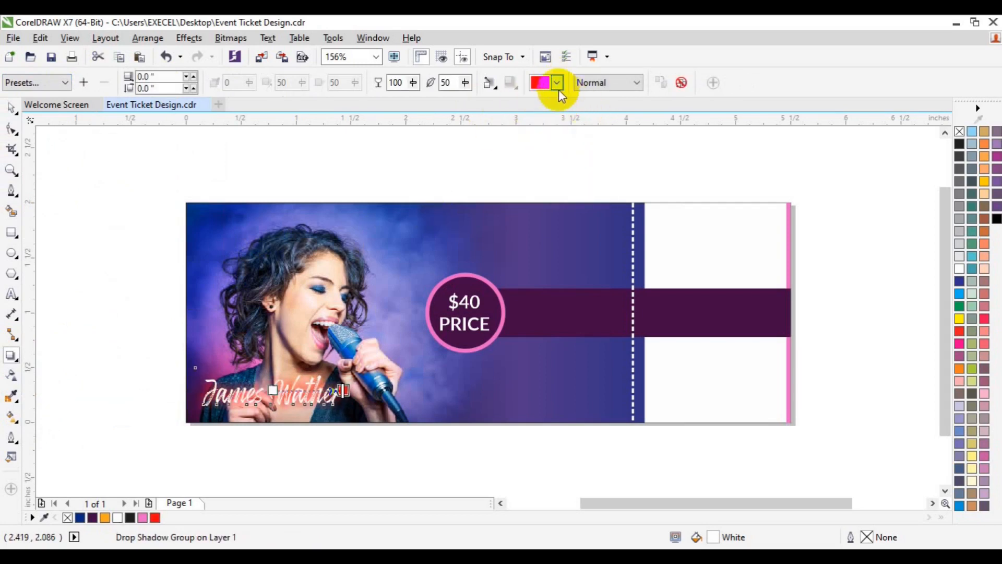
# Try yellow and orange as the artist name's glow colour, and return it to red
pyautogui.click(557, 84)
pyautogui.click(557, 102)
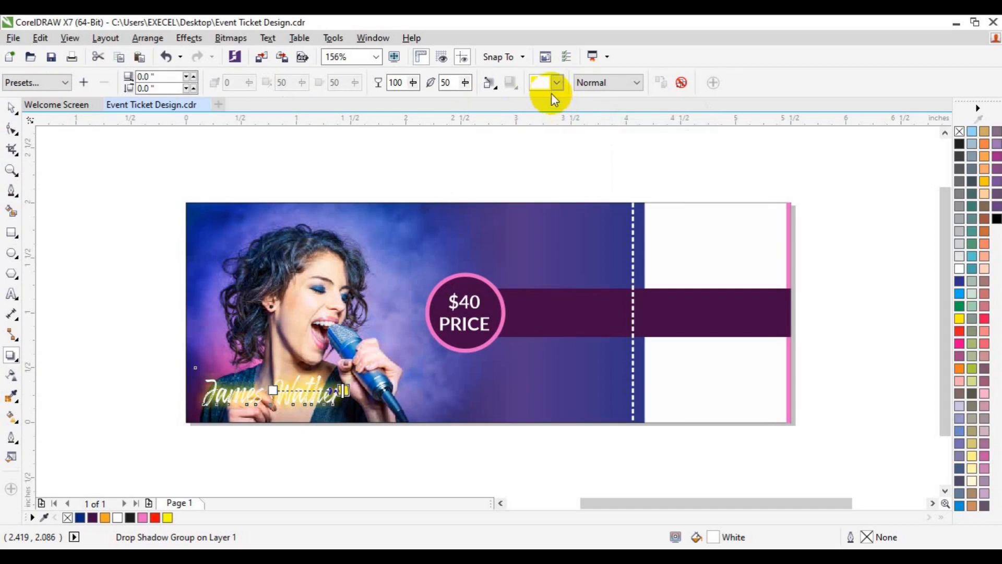
pyautogui.click(545, 84)
pyautogui.click(536, 108)
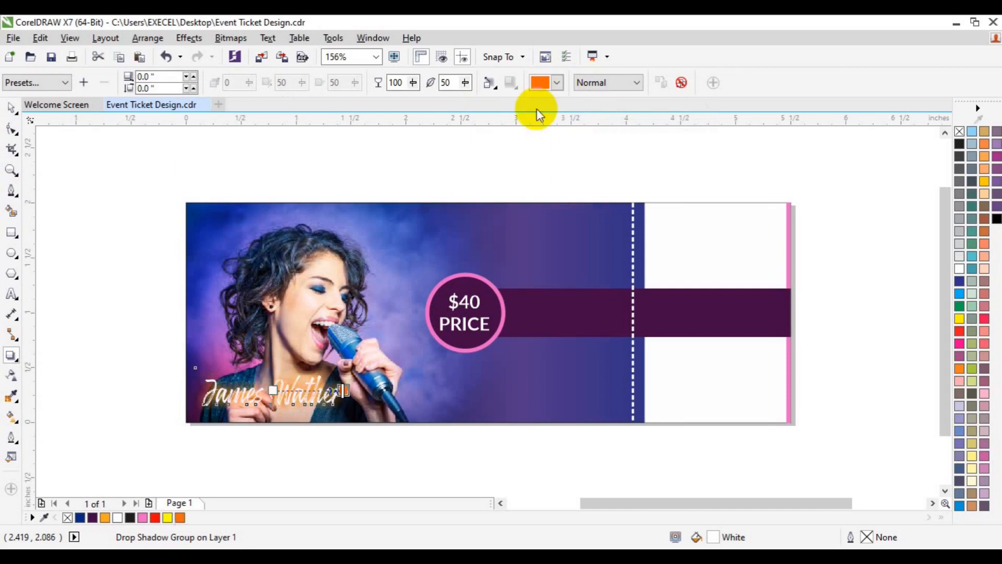
pyautogui.click(558, 83)
pyautogui.click(607, 109)
pyautogui.click(573, 121)
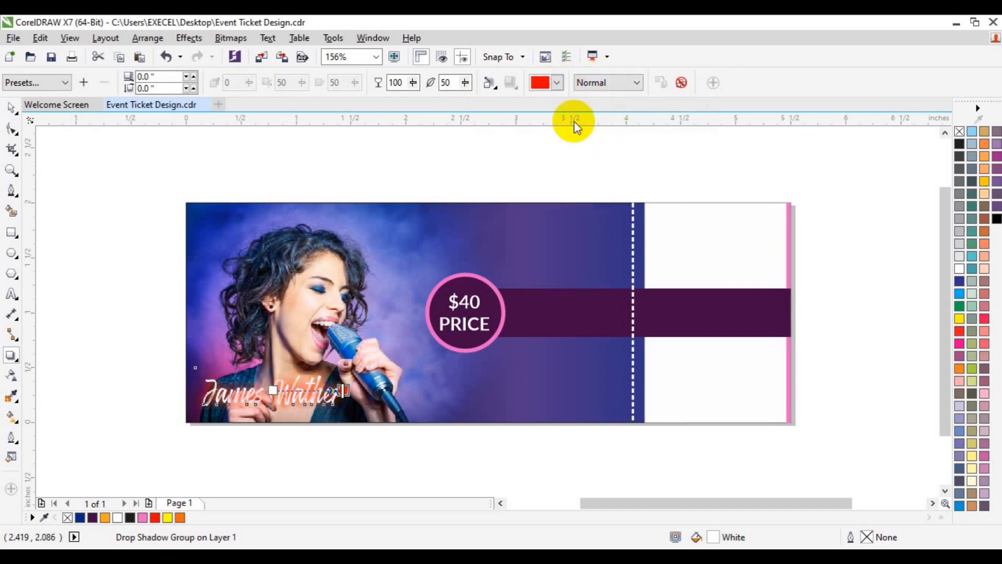
# Set the feathering of the artist name's red glow to 27
pyautogui.click(463, 84)
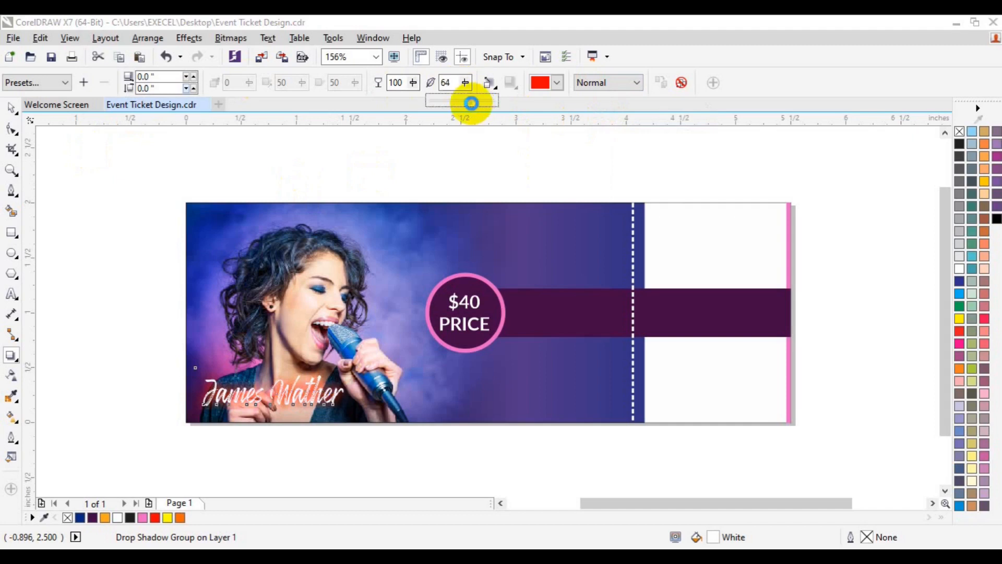
pyautogui.moveTo(468, 85); pyautogui.dragTo(459, 101)
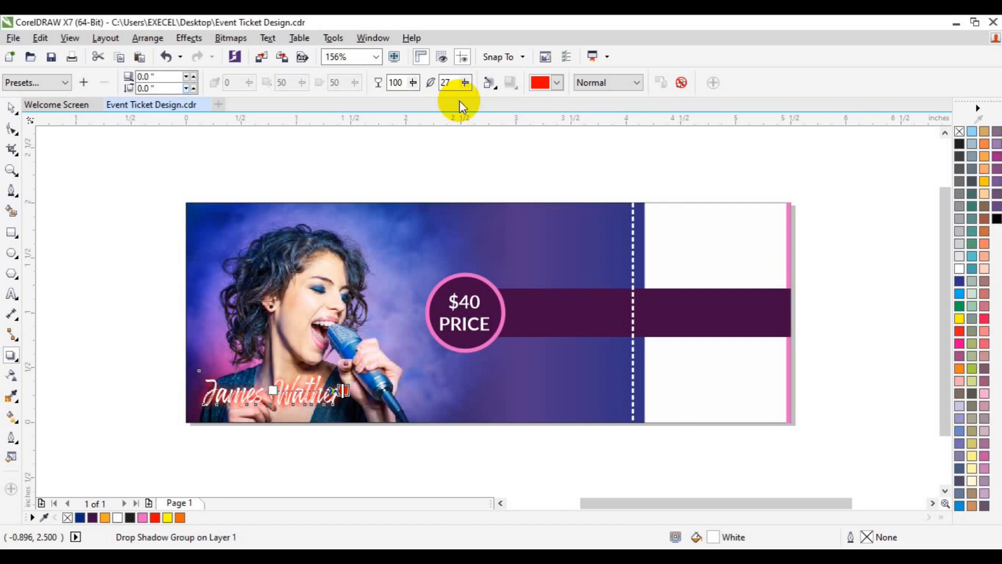
pyautogui.click(11, 111)
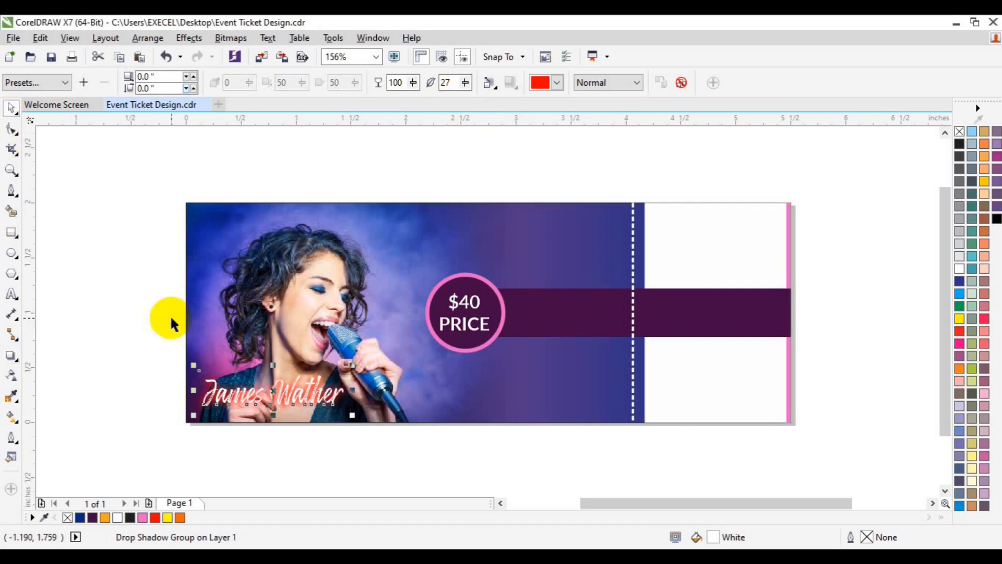
# Try a black outline on the artist name, and undo it
pyautogui.rightClick(959, 142)
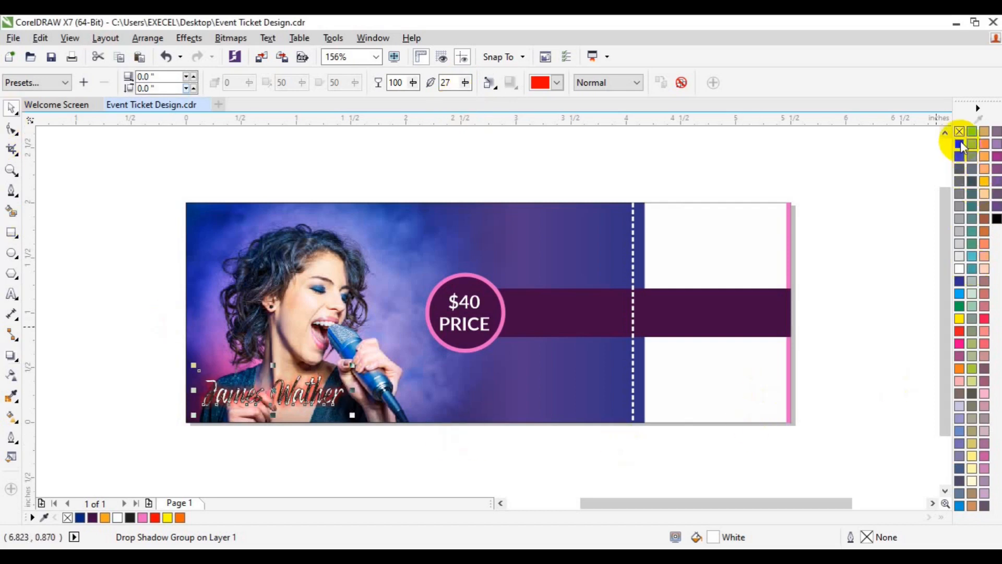
pyautogui.hotkey('ctrl', 'z')
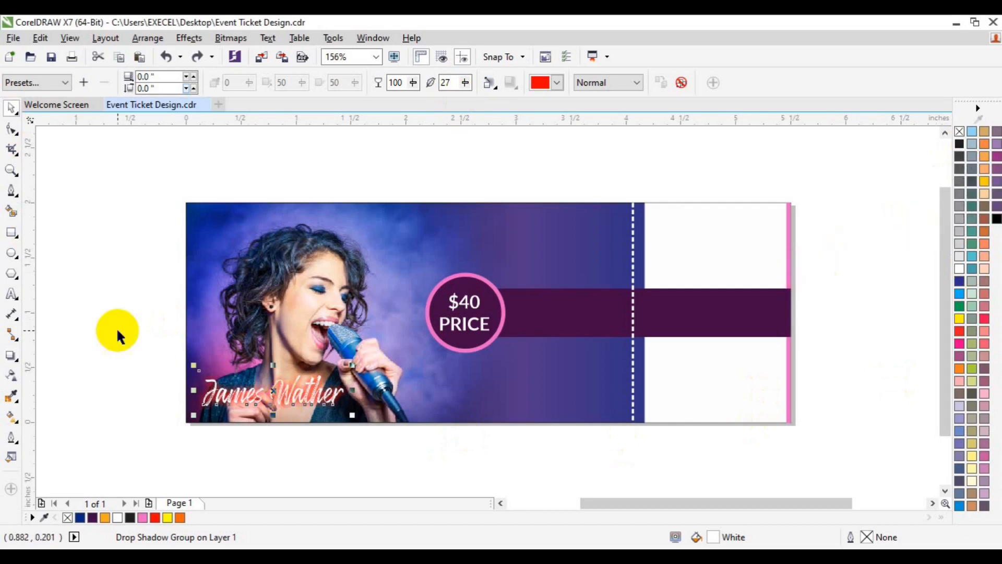
pyautogui.click(117, 327)
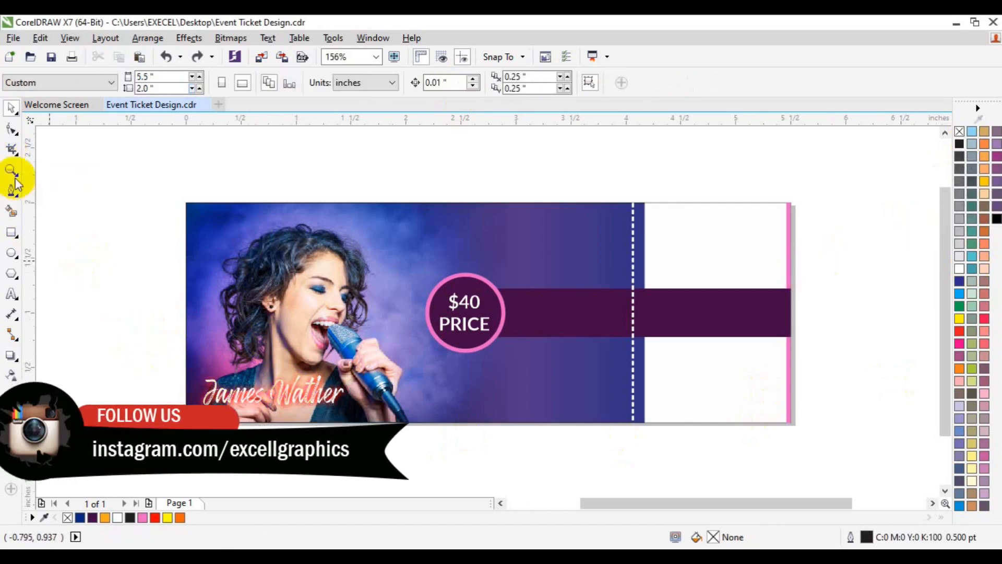
# Copy the price text beneath the artist name and replace its wording with "Guest Artist"
pyautogui.scroll(1, 304, 390)
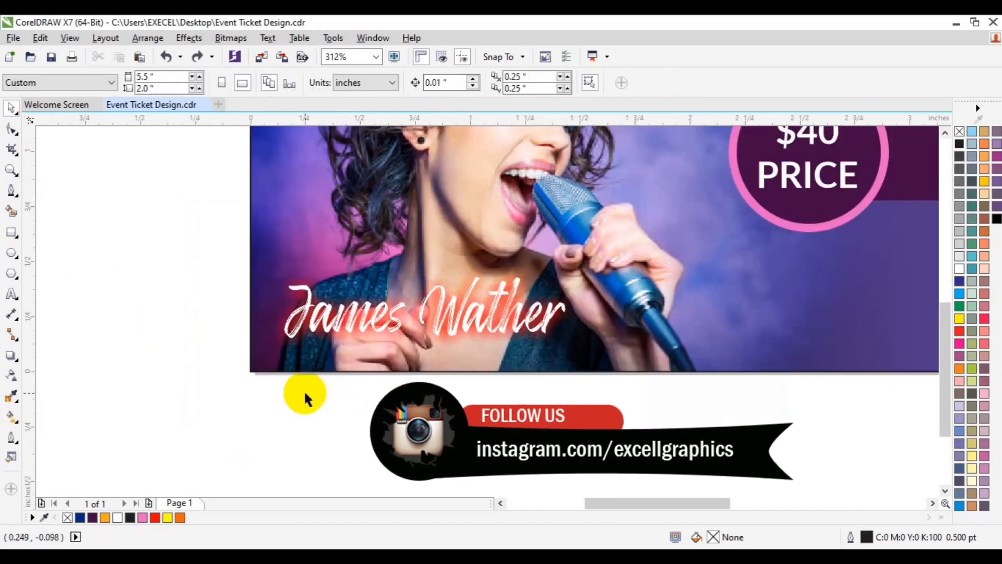
pyautogui.click(945, 135)
pyautogui.click(810, 220)
pyautogui.moveTo(810, 220); pyautogui.dragTo(452, 412)
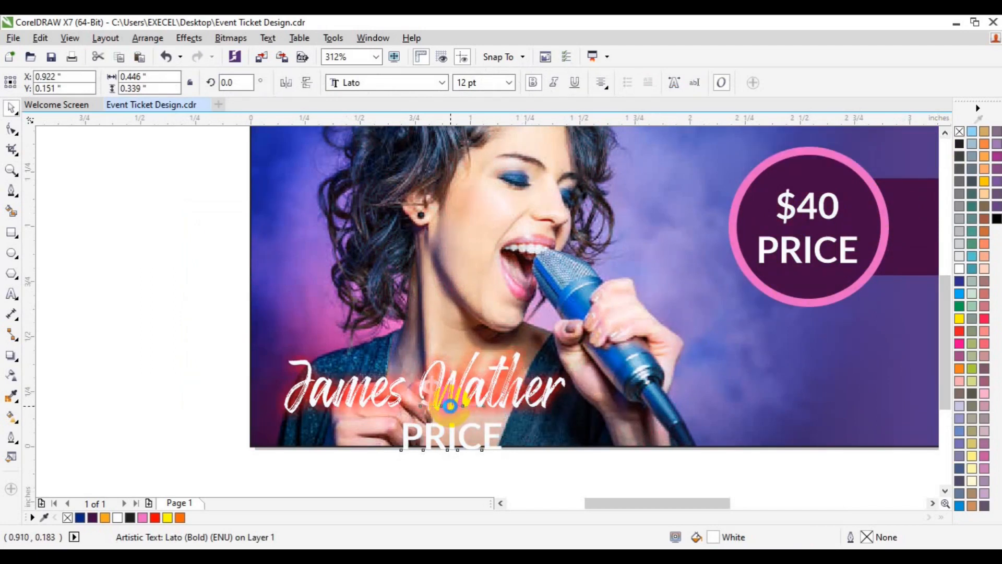
pyautogui.press('Delete')
pyautogui.click(450, 442)
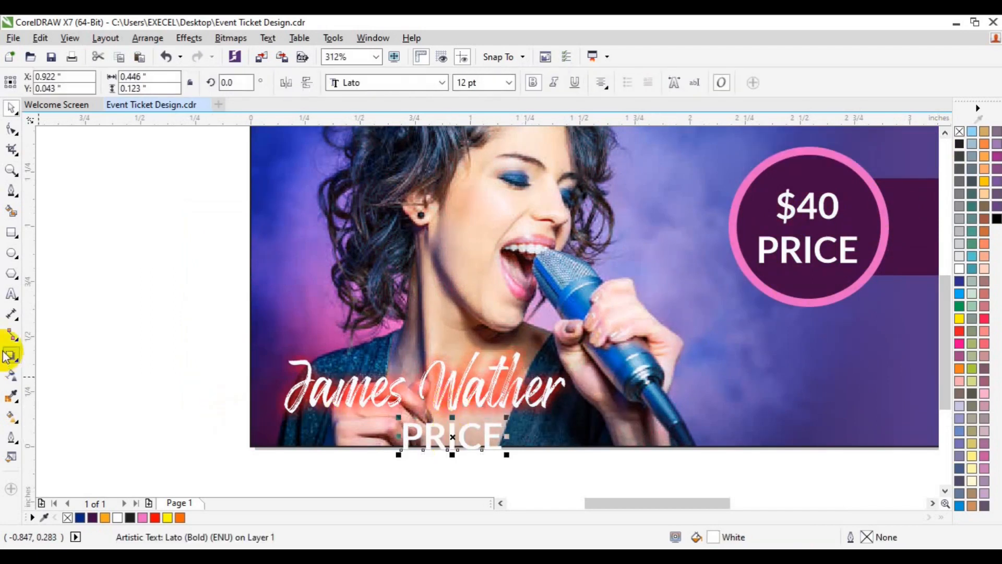
pyautogui.click(12, 294)
pyautogui.hotkey('ctrl', 'a')
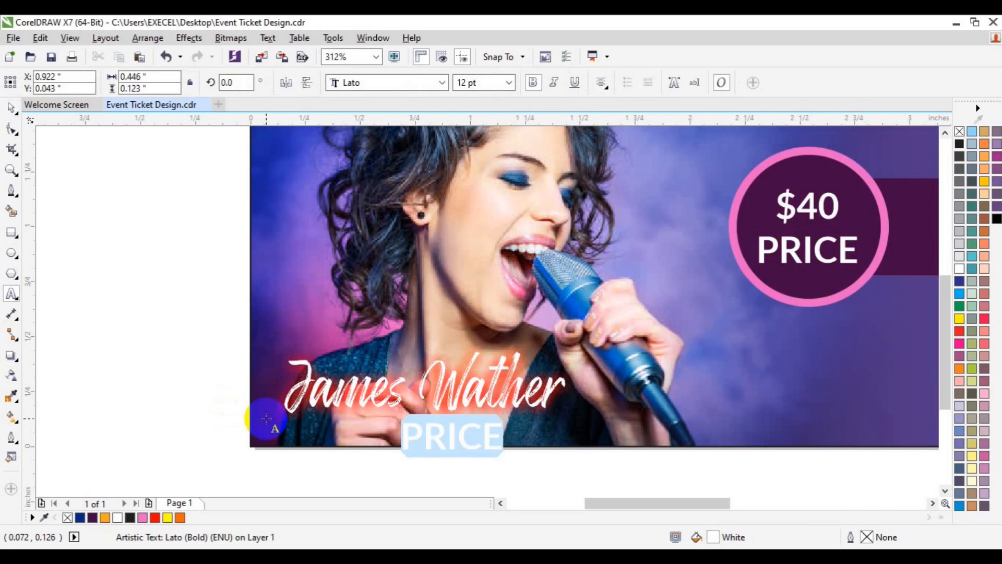
pyautogui.write('Guest Artist')
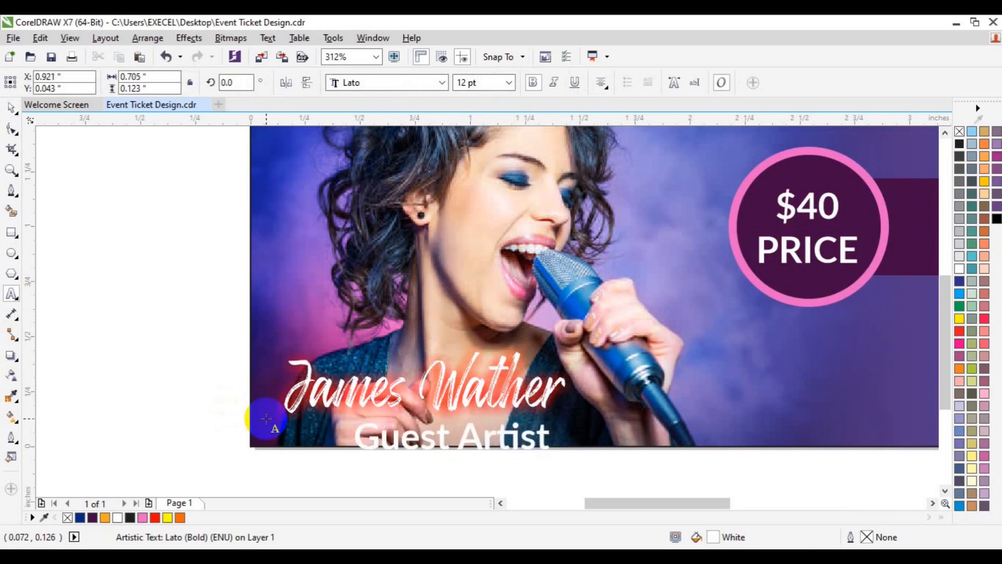
# Colour the "Guest Artist" text red and set it to 7 pt
pyautogui.hotkey('ctrl', 'a')
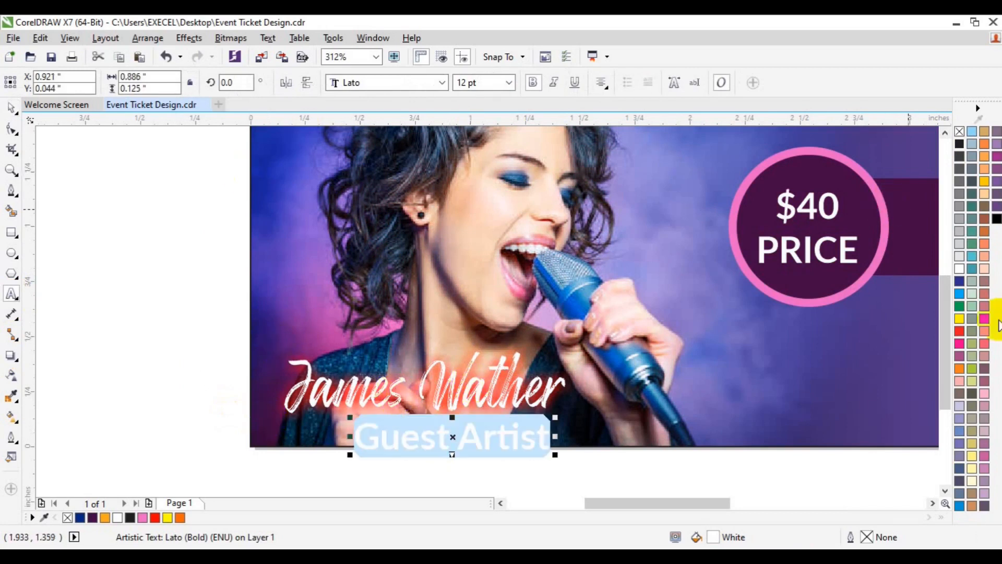
pyautogui.click(960, 332)
pyautogui.click(509, 82)
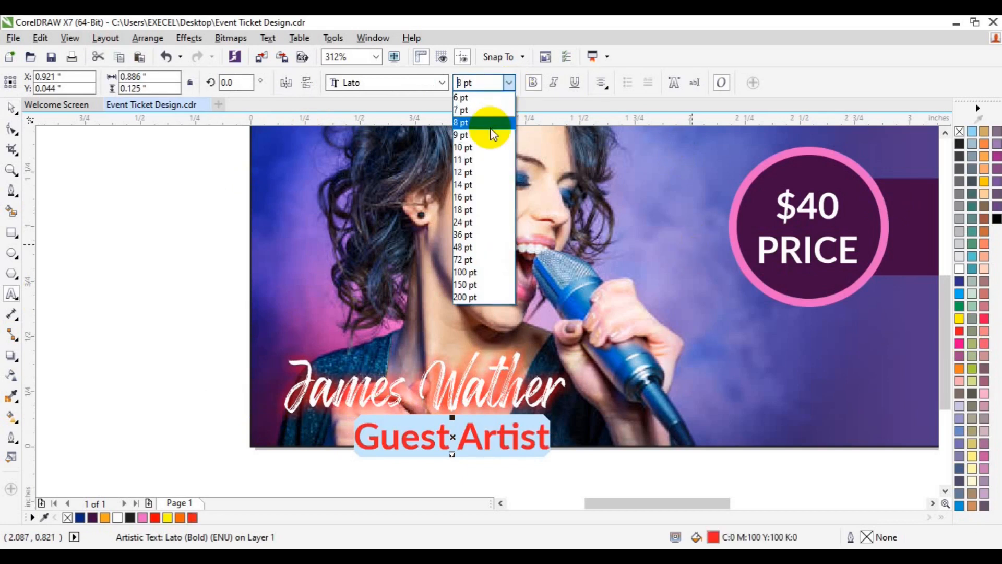
pyautogui.click(487, 112)
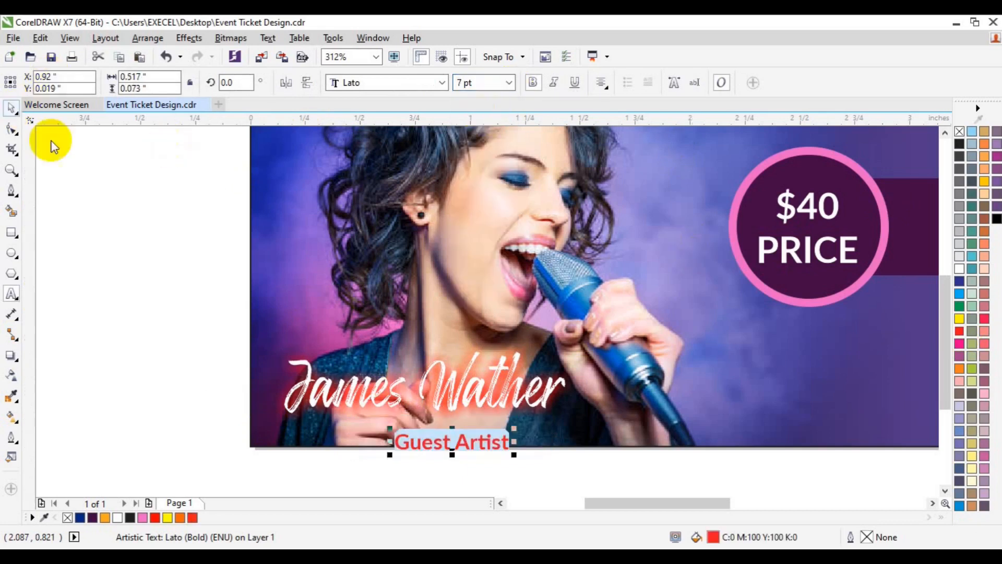
# Centre "Guest Artist" just beneath the artist name inside the ticket and give it a black outline
pyautogui.click(453, 443)
pyautogui.hotkey('ctrl', 'space')
pyautogui.moveTo(453, 442); pyautogui.dragTo(429, 435)
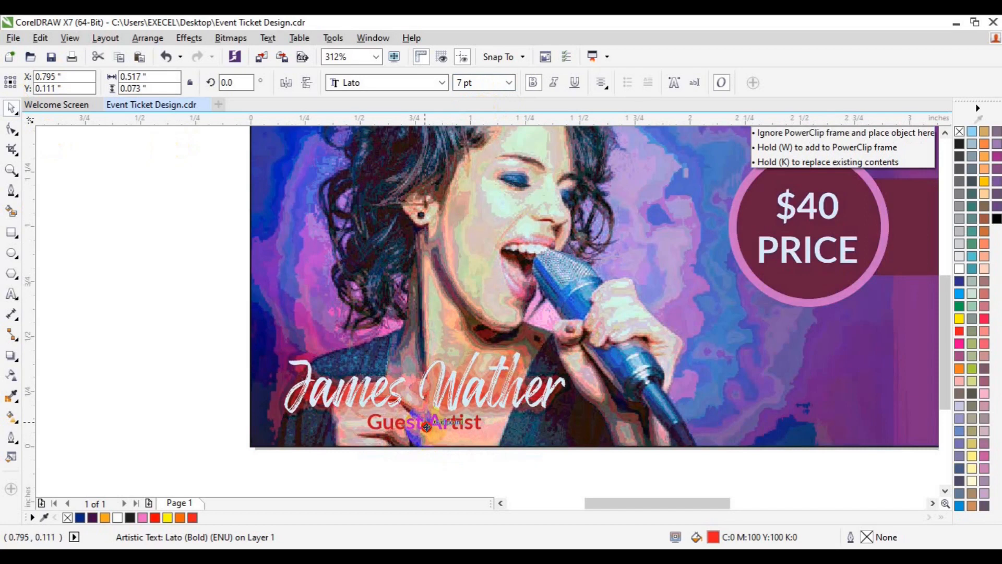
pyautogui.moveTo(427, 430); pyautogui.dragTo(427, 437)
pyautogui.keyDown('shift'); pyautogui.click(457, 402); pyautogui.keyUp('shift')
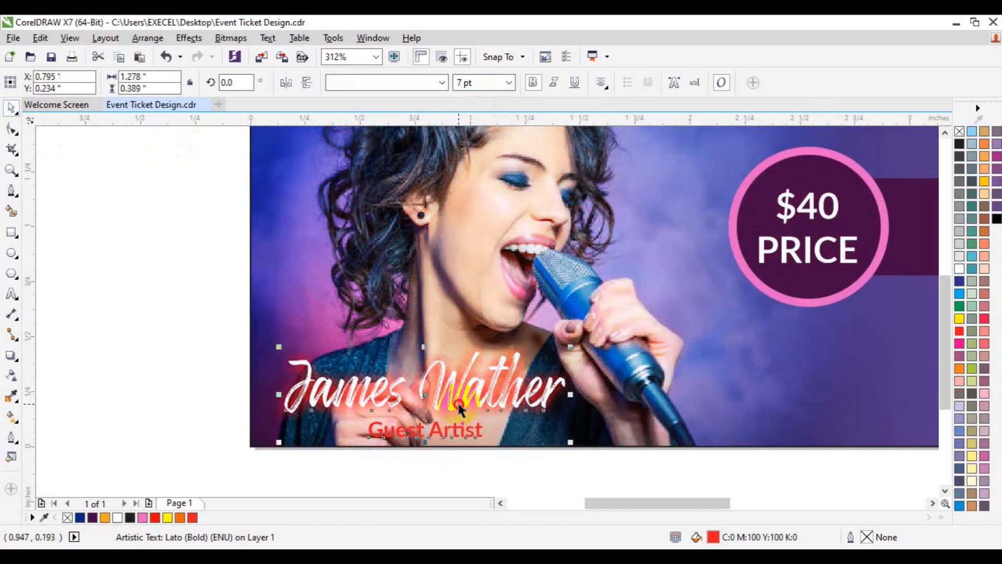
pyautogui.click(492, 481)
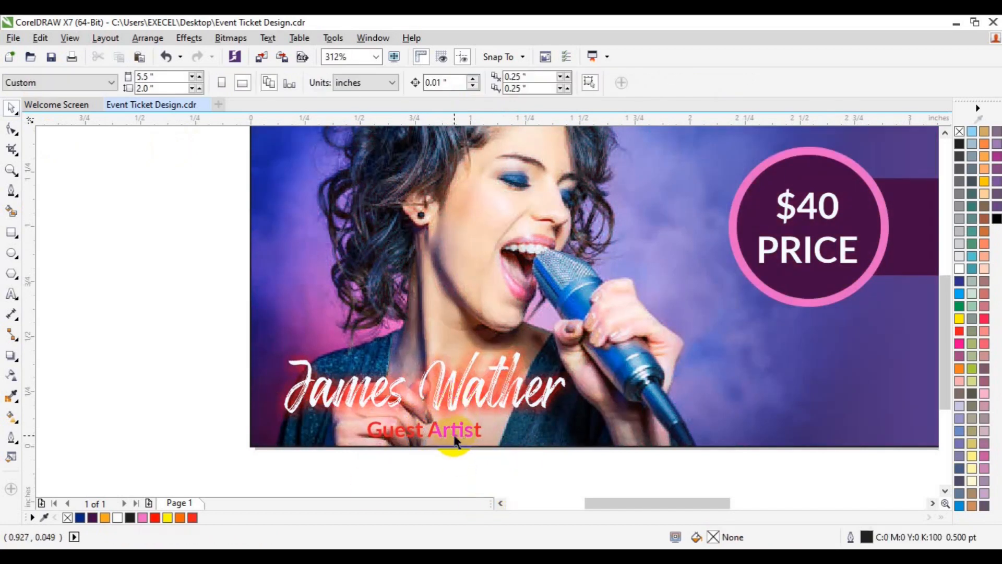
pyautogui.rightClick(997, 220)
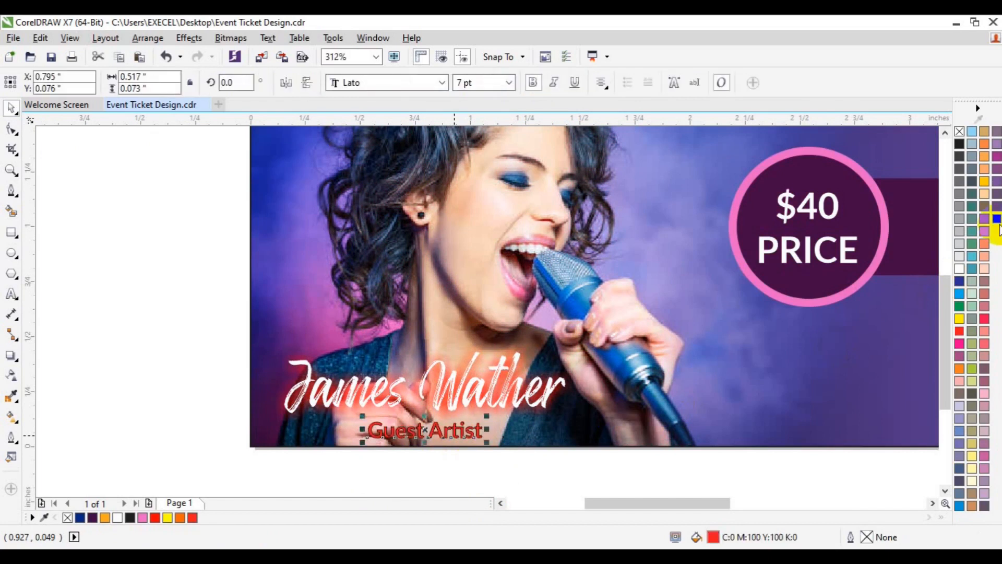
pyautogui.click(674, 464)
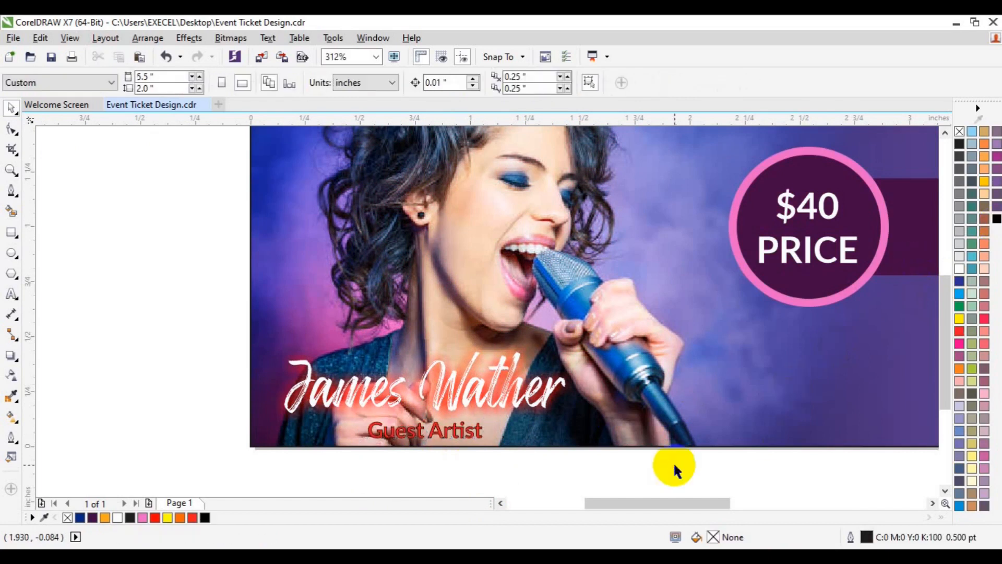
# Remove the outline from the "Guest Artist" text and save the document
pyautogui.click(11, 169)
pyautogui.click(102, 82)
pyautogui.press('space')
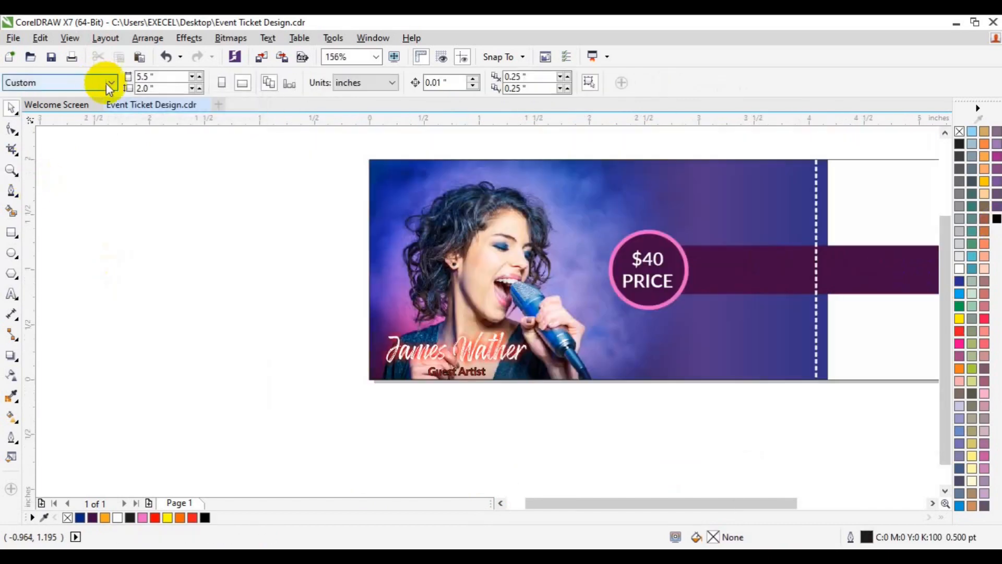
pyautogui.click(470, 372)
pyautogui.rightClick(958, 131)
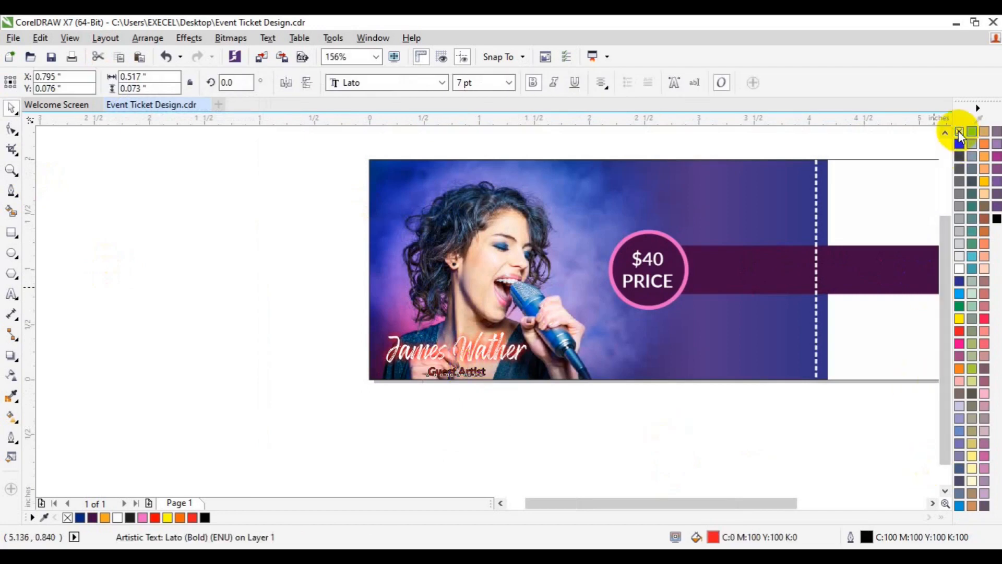
pyautogui.click(781, 481)
pyautogui.click(933, 504)
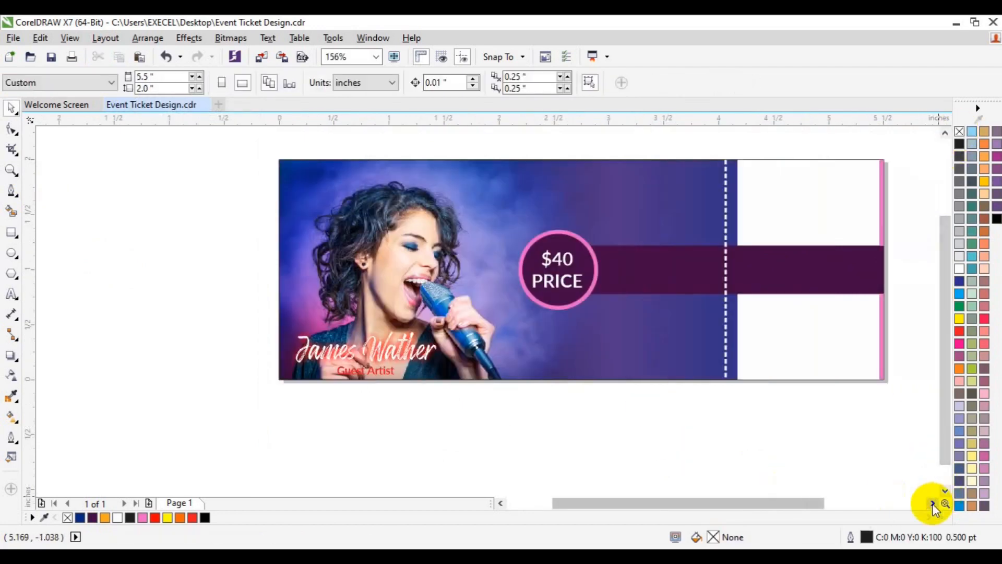
pyautogui.click(933, 504)
pyautogui.hotkey('ctrl', 's')
# Duplicate the price text, break it into separate lines, and move the copied "PRICE" line onto the purple bar beside the circle
pyautogui.click(457, 261)
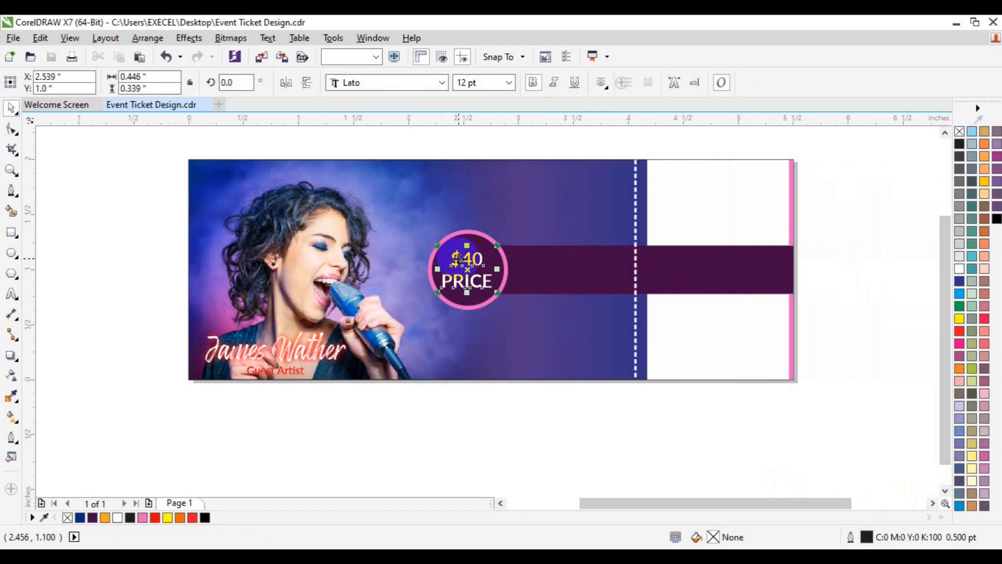
pyautogui.hotkey('ctrl', 'd')
pyautogui.hotkey('ctrl', 'k')
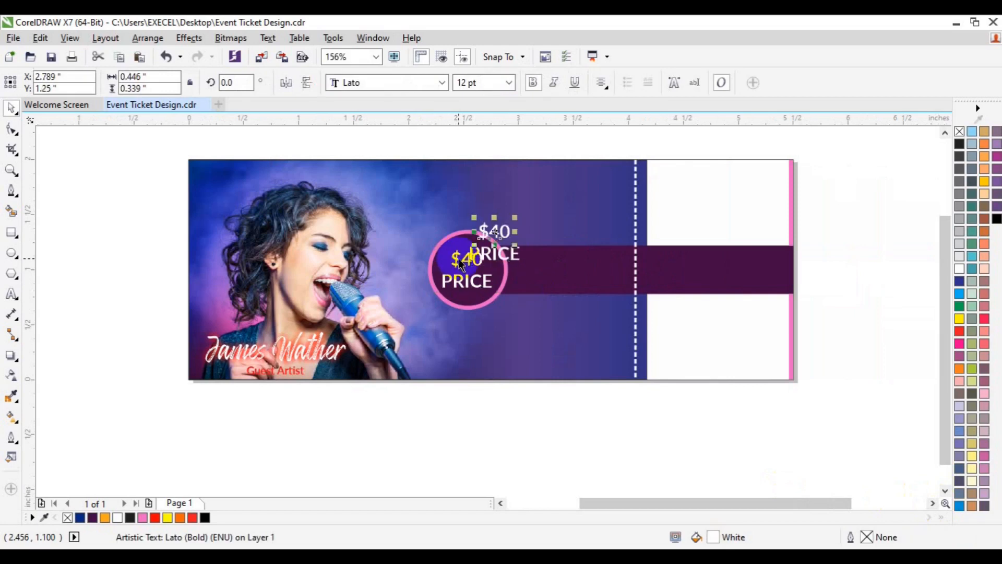
pyautogui.click(494, 258)
pyautogui.moveTo(494, 254); pyautogui.dragTo(556, 259)
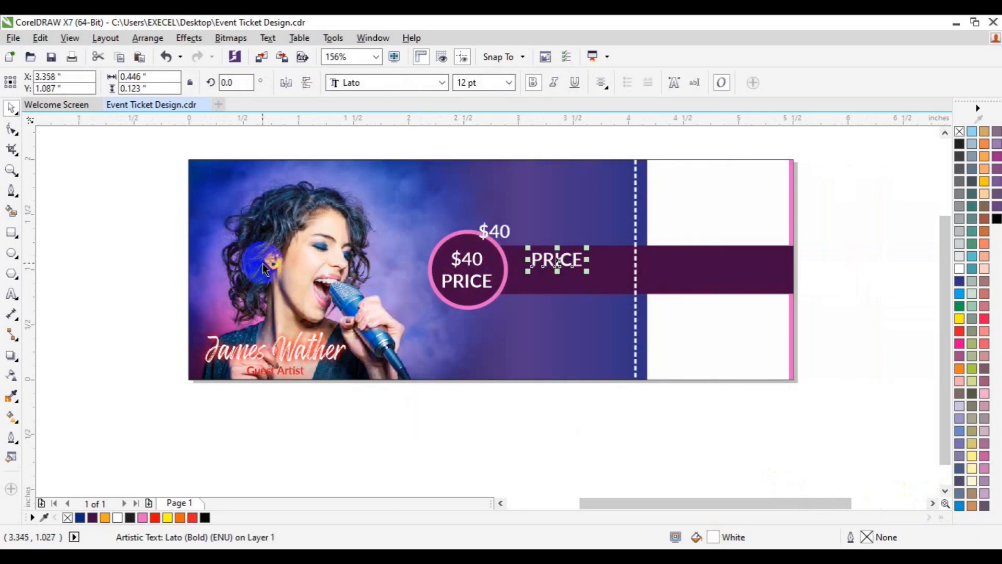
# Replace the copied "PRICE" wording with "2021 - SPECIAL NIGHT"
pyautogui.click(12, 294)
pyautogui.hotkey('ctrl', 'a')
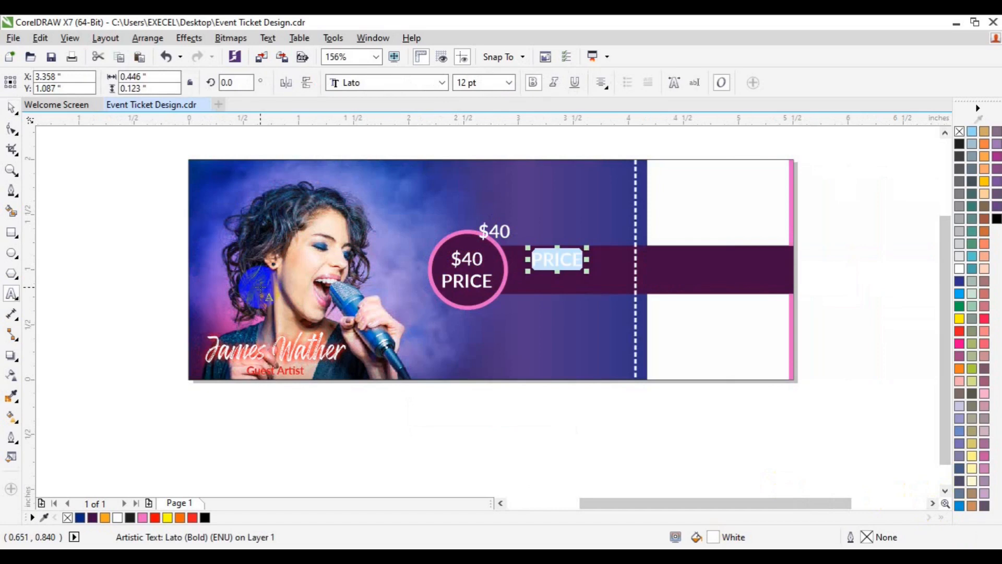
pyautogui.write('2021 - SPECIAL NIGHT')
# Set "2021 - SPECIAL NIGHT" to 6 pt and place it in the upper part of the purple bar between the circle and tear line
pyautogui.hotkey('ctrl', 'a')
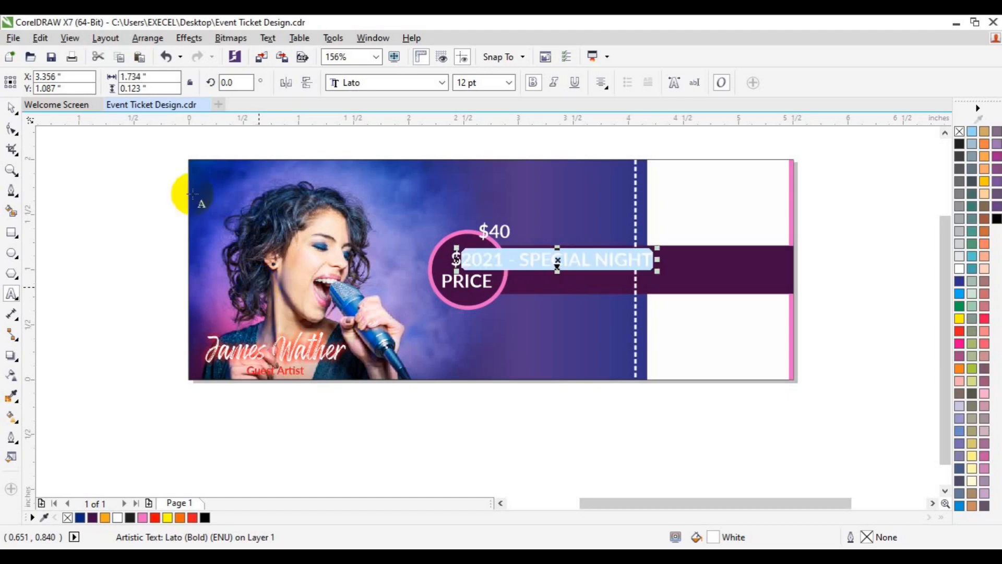
pyautogui.click(512, 87)
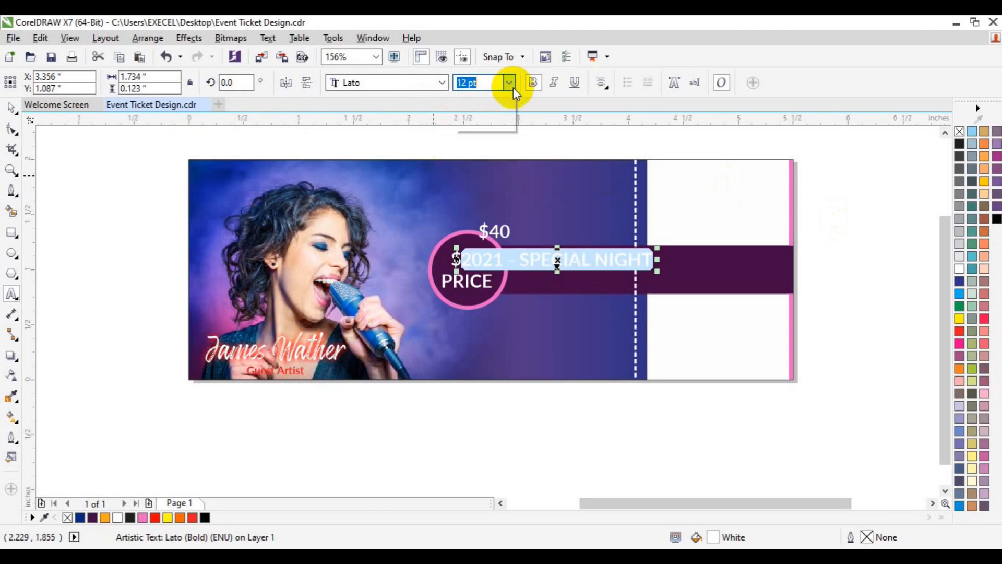
pyautogui.click(485, 93)
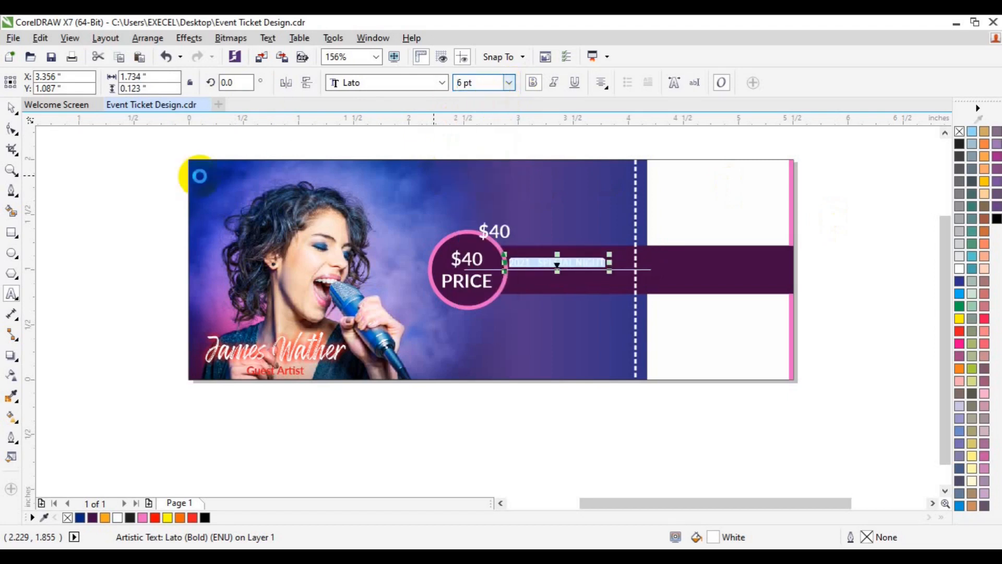
pyautogui.click(9, 109)
pyautogui.moveTo(558, 262); pyautogui.dragTo(574, 259)
# Copy the loose "$40" text above the bar, set it in Lato Heavy, and replace its wording with "EVENT TICKET"
pyautogui.moveTo(493, 231); pyautogui.dragTo(521, 205)
pyautogui.click(441, 83)
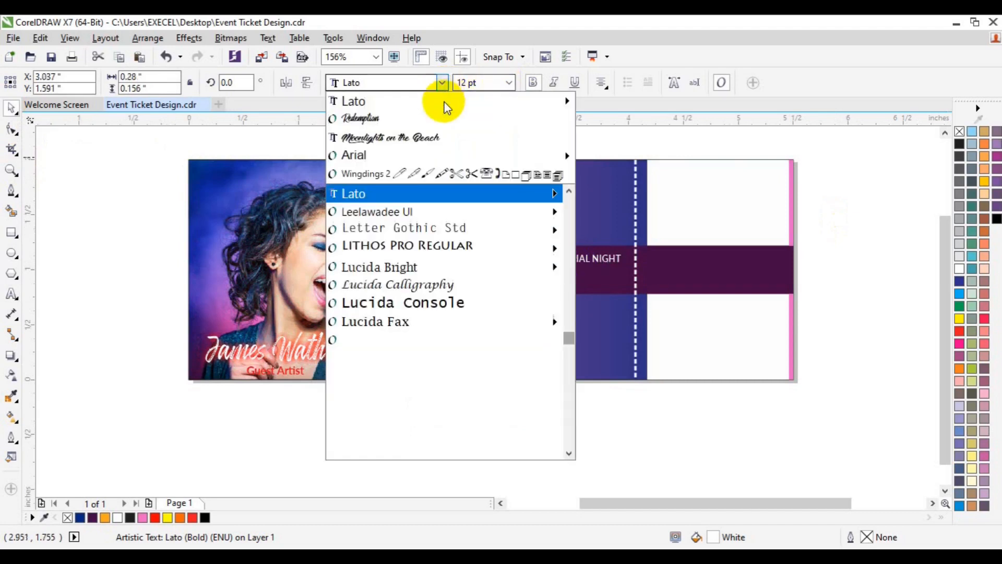
pyautogui.moveTo(445, 102)
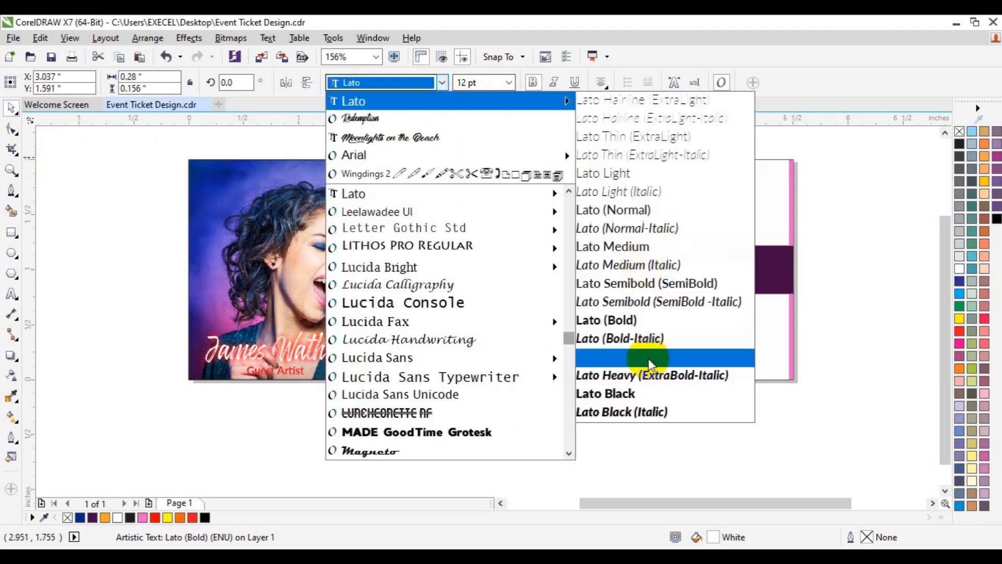
pyautogui.click(646, 357)
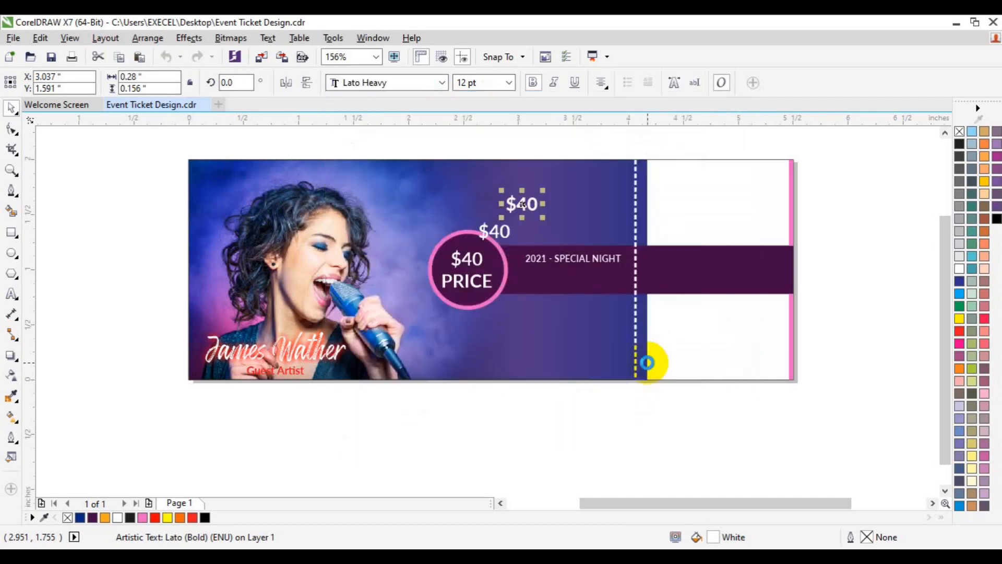
pyautogui.hotkey('ctrl', 'a')
pyautogui.write('EVENT TICKET')
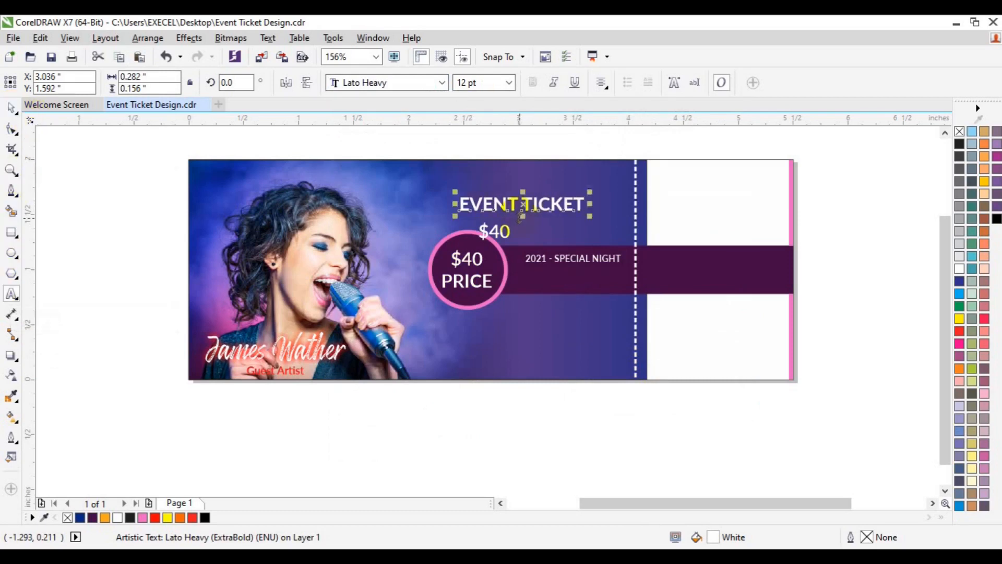
# Place "EVENT TICKET" beneath "2021 - SPECIAL NIGHT" in the purple bar, set to 10 pt and coloured orange
pyautogui.moveTo(520, 214); pyautogui.dragTo(571, 283)
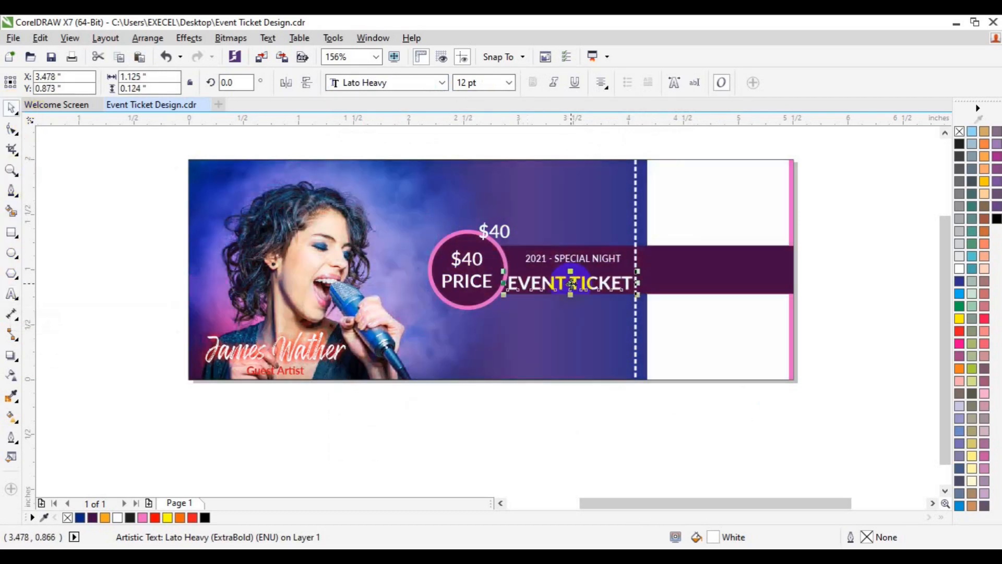
pyautogui.click(509, 83)
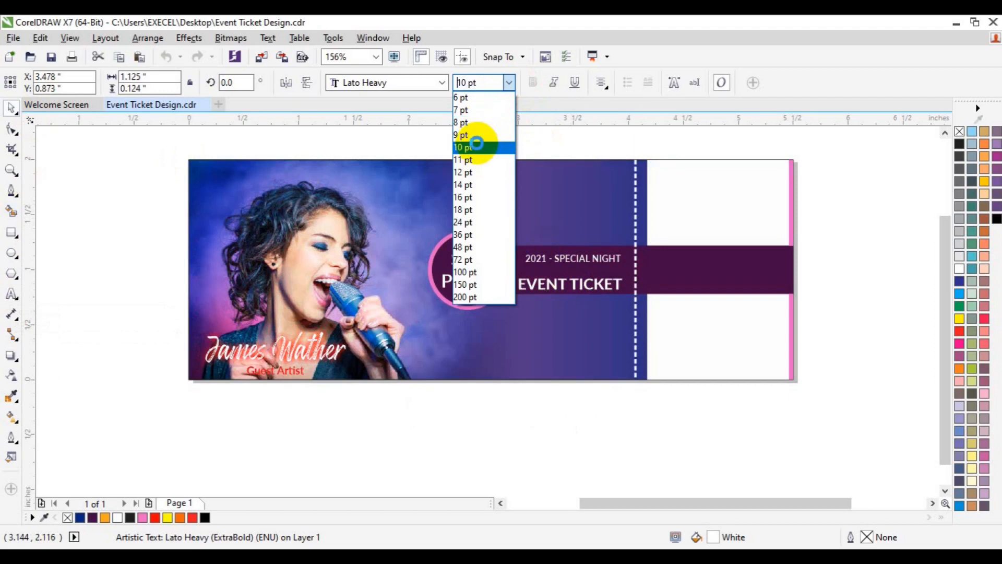
pyautogui.click(476, 148)
pyautogui.click(105, 517)
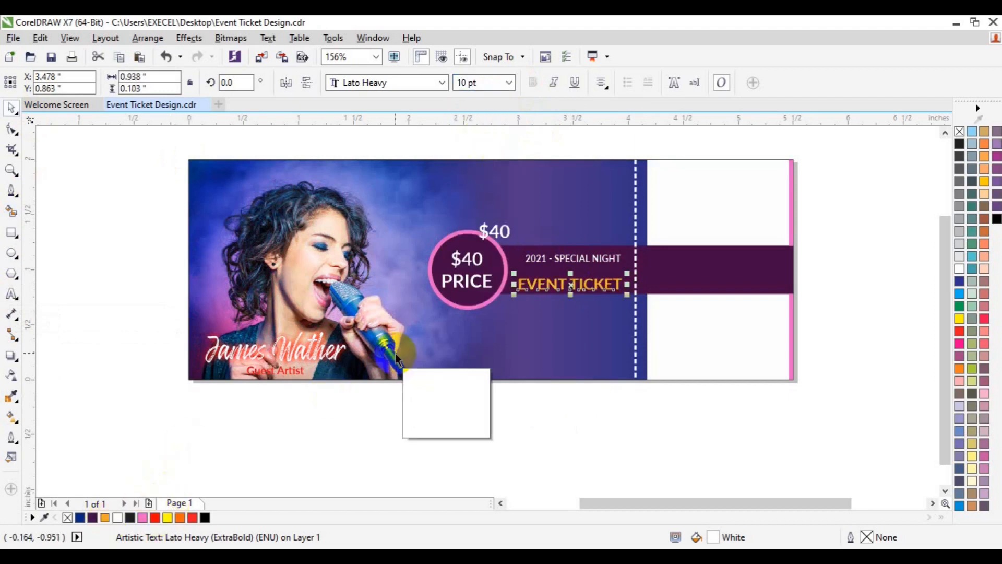
pyautogui.moveTo(572, 284); pyautogui.dragTo(572, 277)
# Centre "2021 - SPECIAL NIGHT" and "EVENT TICKET" on each other and align them vertically with the purple bar
pyautogui.keyDown('shift'); pyautogui.click(577, 263); pyautogui.keyUp('shift')
pyautogui.press('c')
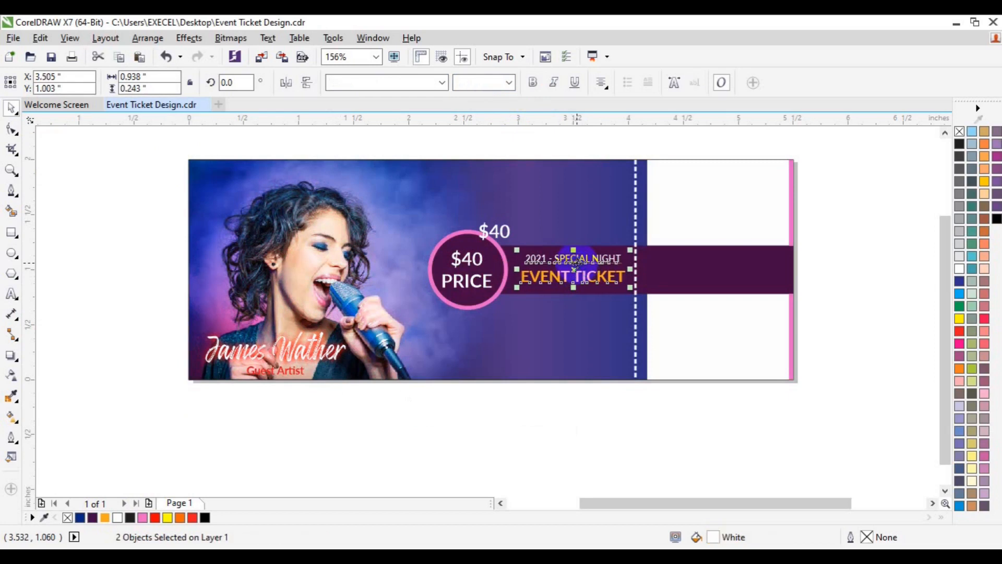
pyautogui.click(664, 264)
pyautogui.hotkey('ctrl', 'u')
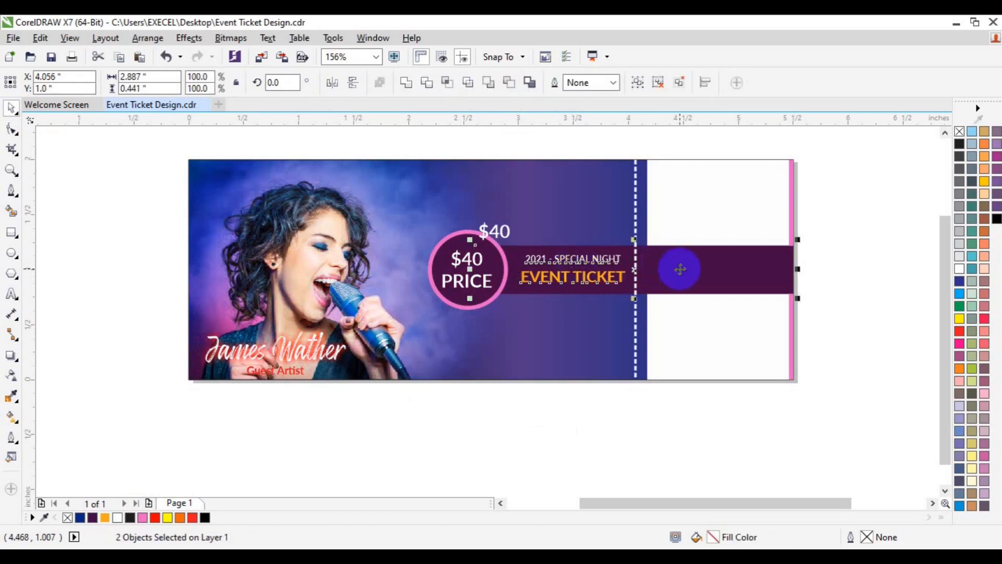
pyautogui.click(891, 359)
# Move the loose "$40" text up near the ticket's top edge and replace its wording with "1st"
pyautogui.moveTo(501, 236); pyautogui.dragTo(508, 188)
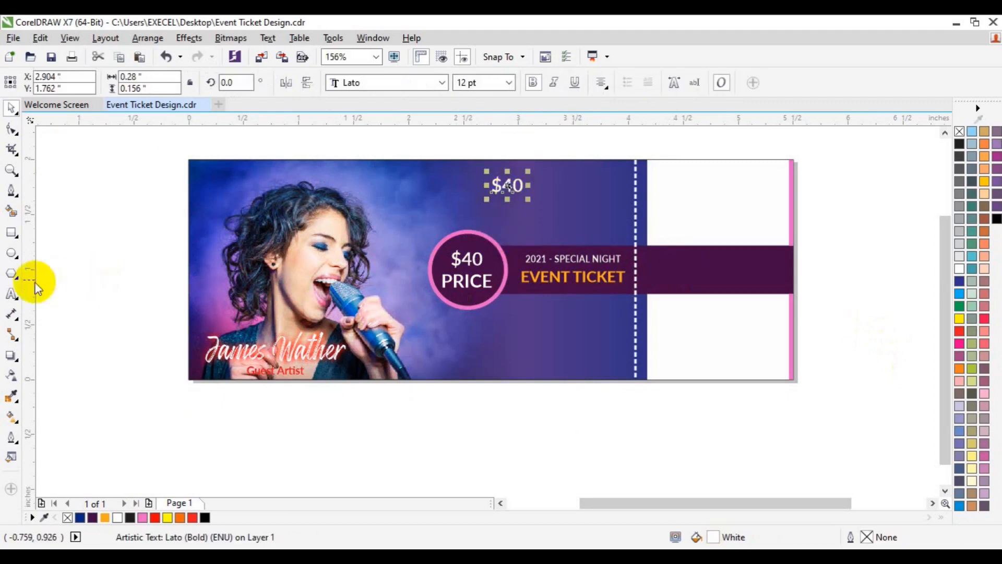
pyautogui.click(12, 295)
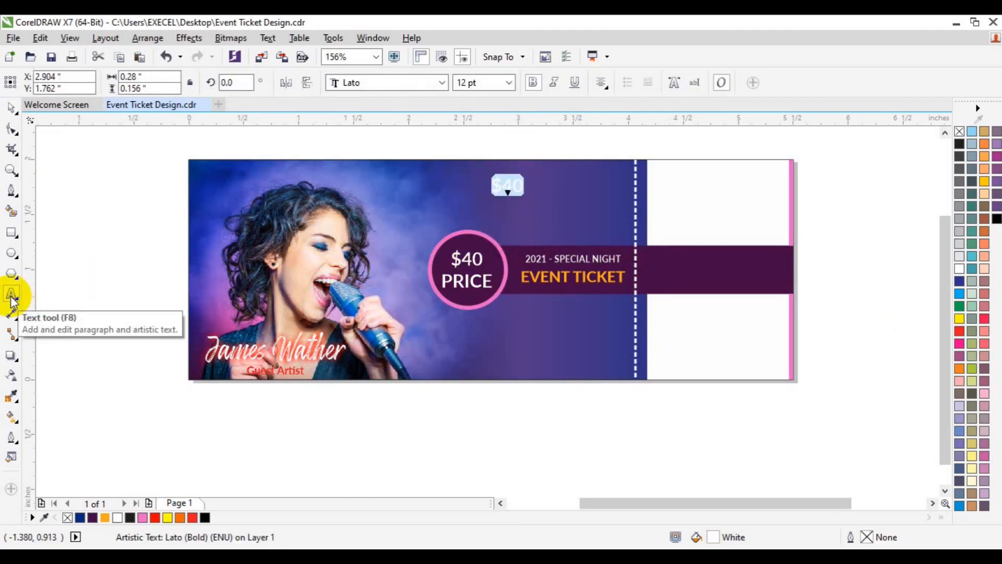
pyautogui.write('1st')
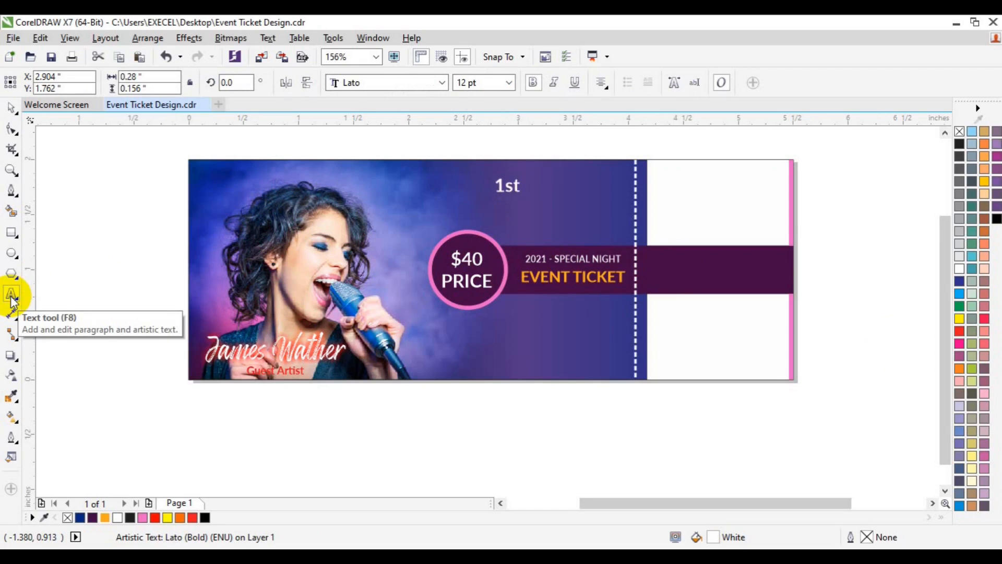
# Set the "1st" text to 9 pt and shift it slightly closer to the ticket's top edge
pyautogui.click(509, 82)
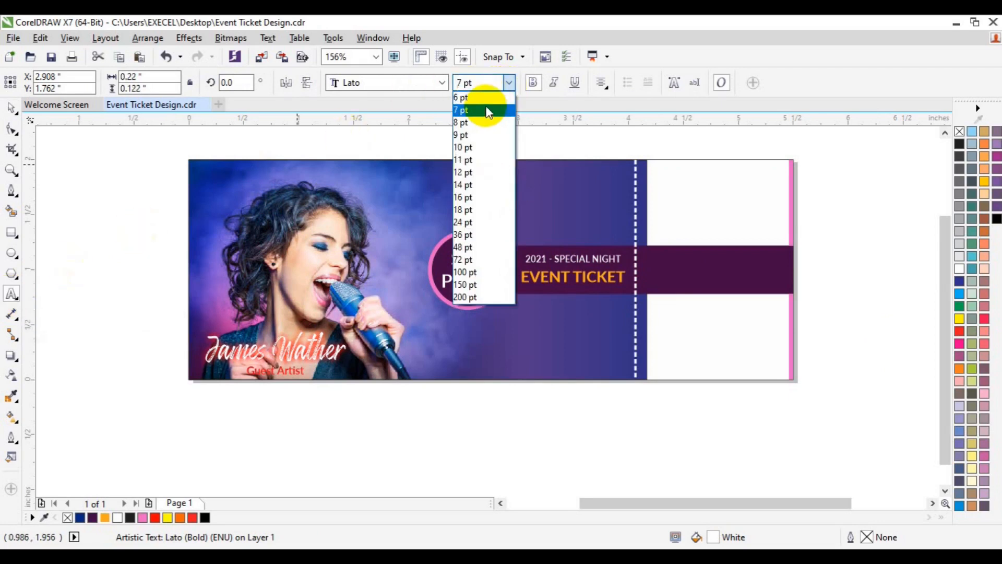
pyautogui.click(506, 81)
pyautogui.click(505, 82)
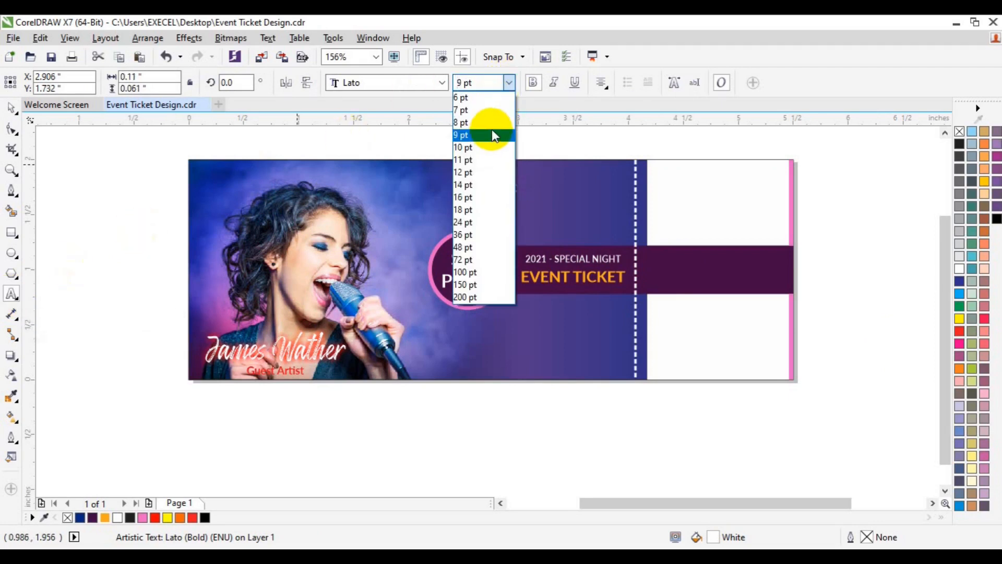
pyautogui.click(492, 133)
pyautogui.click(12, 108)
pyautogui.click(605, 151)
pyautogui.moveTo(508, 189); pyautogui.dragTo(513, 184)
# Duplicate the "1st" text just below itself and replace the copy's wording with the DJ's stage name
pyautogui.hotkey('ctrl', 'd')
pyautogui.moveTo(539, 148); pyautogui.dragTo(483, 198)
pyautogui.click(11, 294)
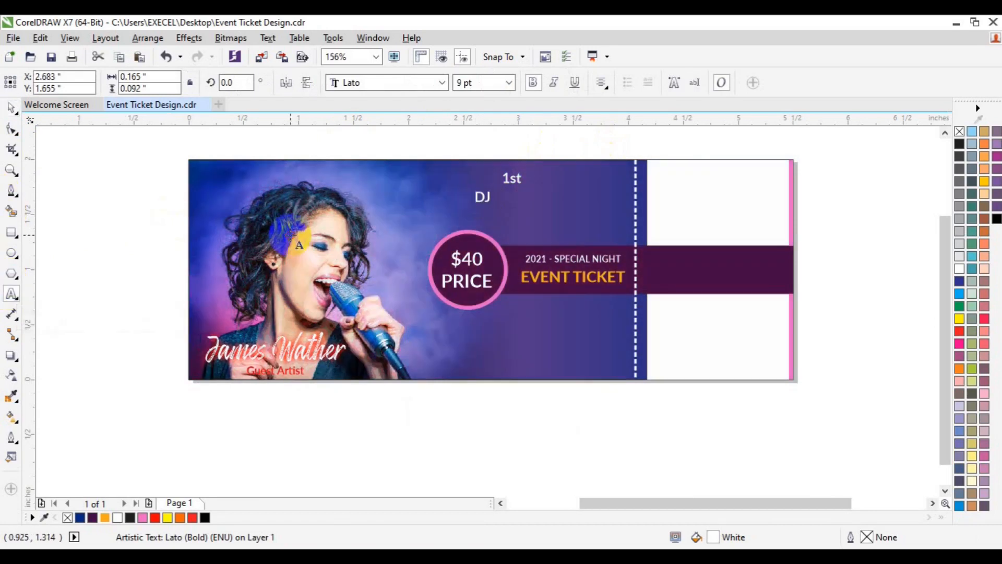
pyautogui.write('BOOM')
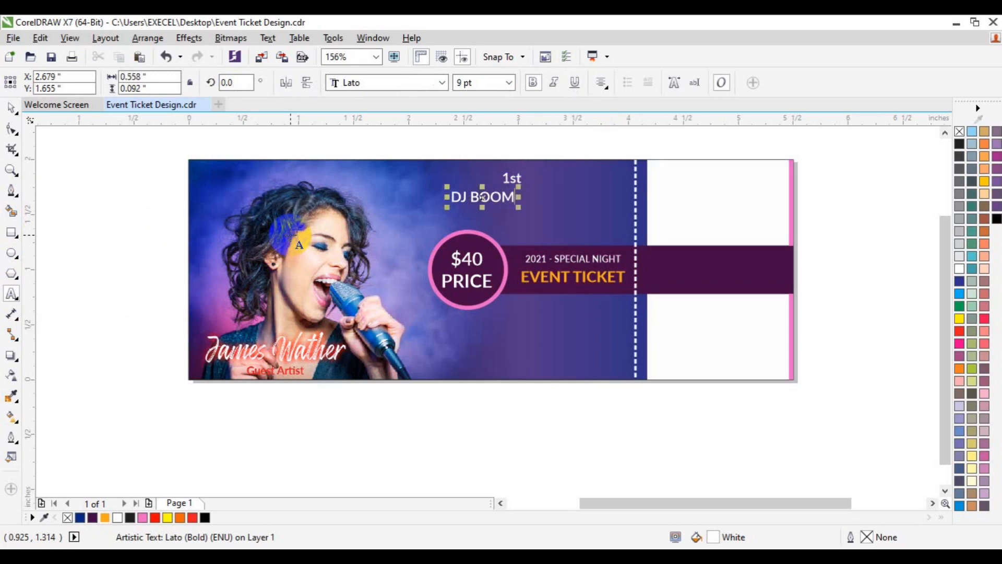
pyautogui.write('SED')
# Set the DJ name to 6 pt and align its right edge with the "1st" text
pyautogui.hotkey('ctrl', 'a')
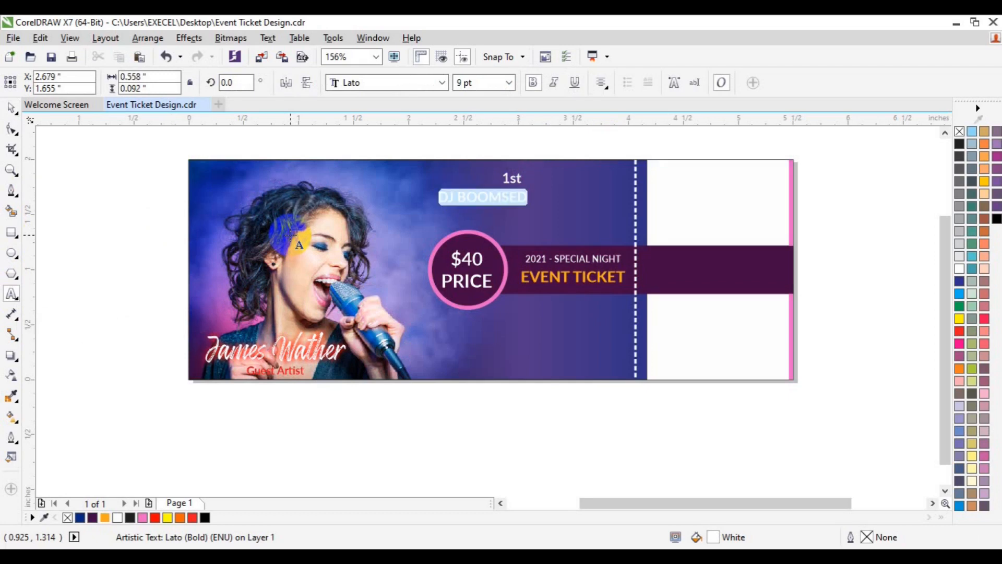
pyautogui.click(510, 82)
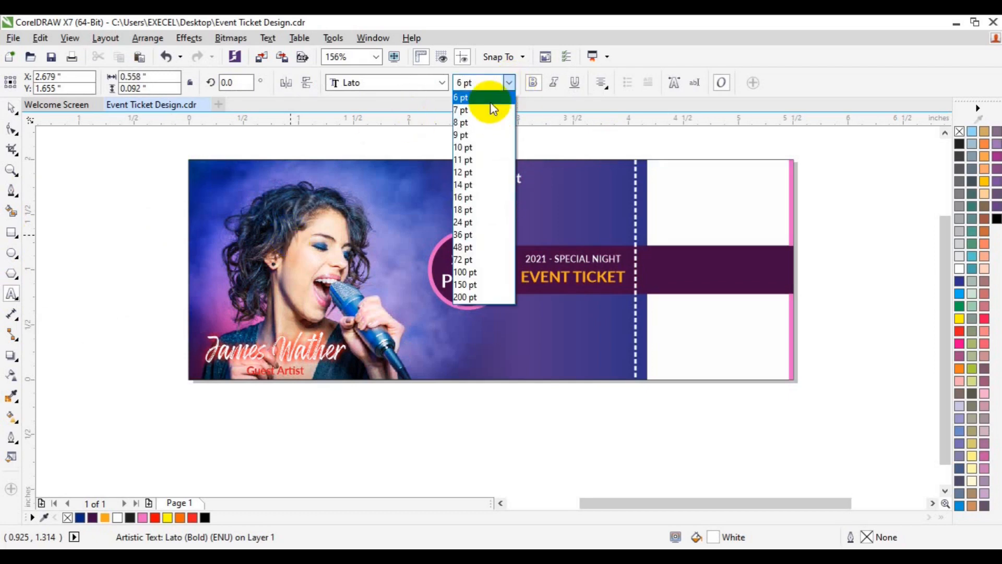
pyautogui.click(489, 98)
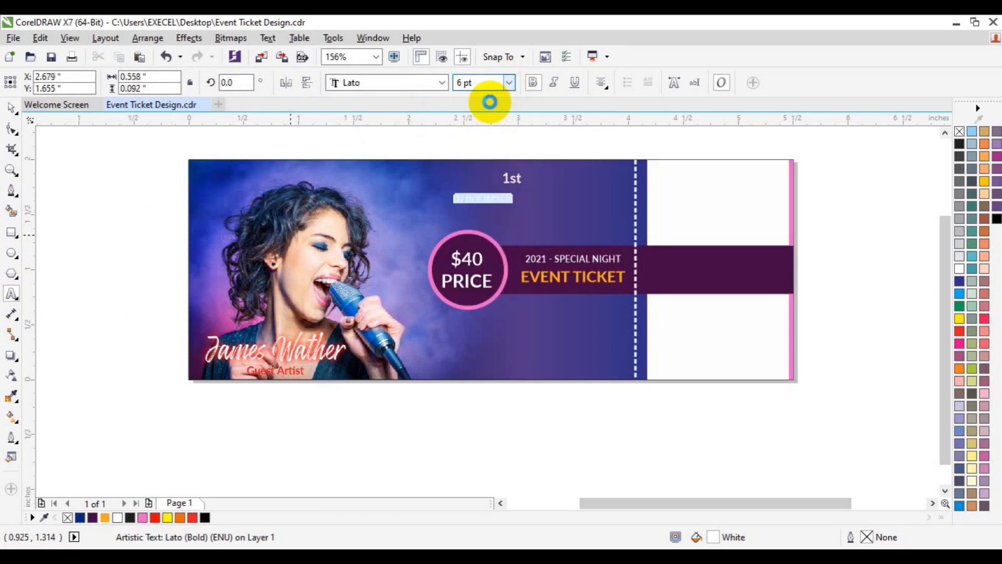
pyautogui.click(11, 111)
pyautogui.keyDown('shift'); pyautogui.click(511, 178); pyautogui.keyUp('shift')
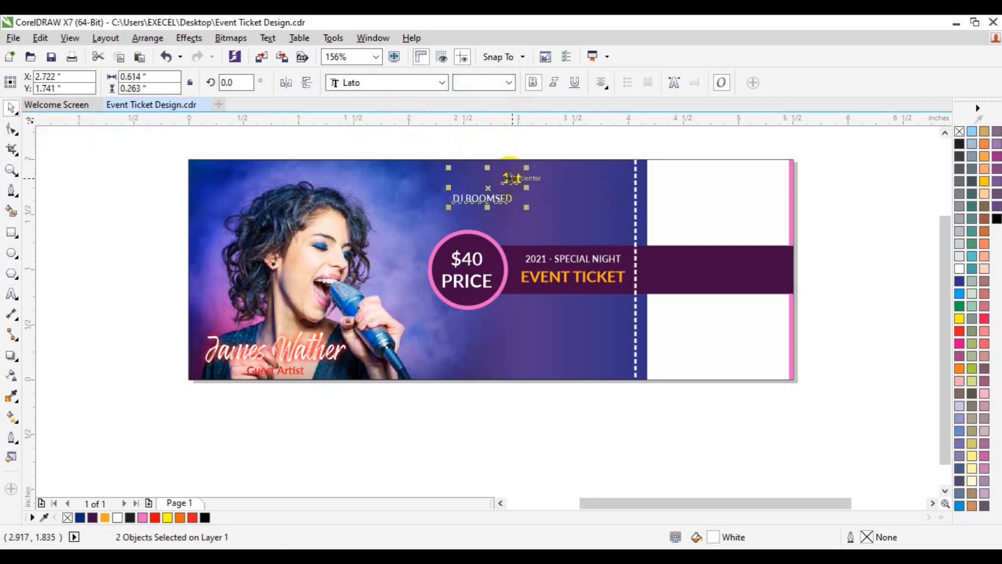
pyautogui.press('r')
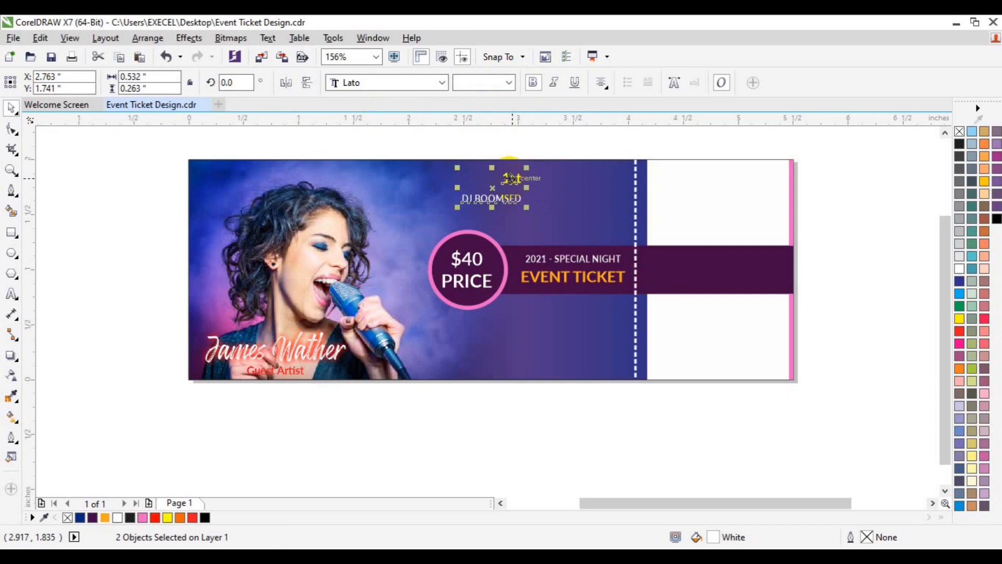
# Move "1st" down closer to the DJ name and group the two texts
pyautogui.click(568, 140)
pyautogui.click(511, 180)
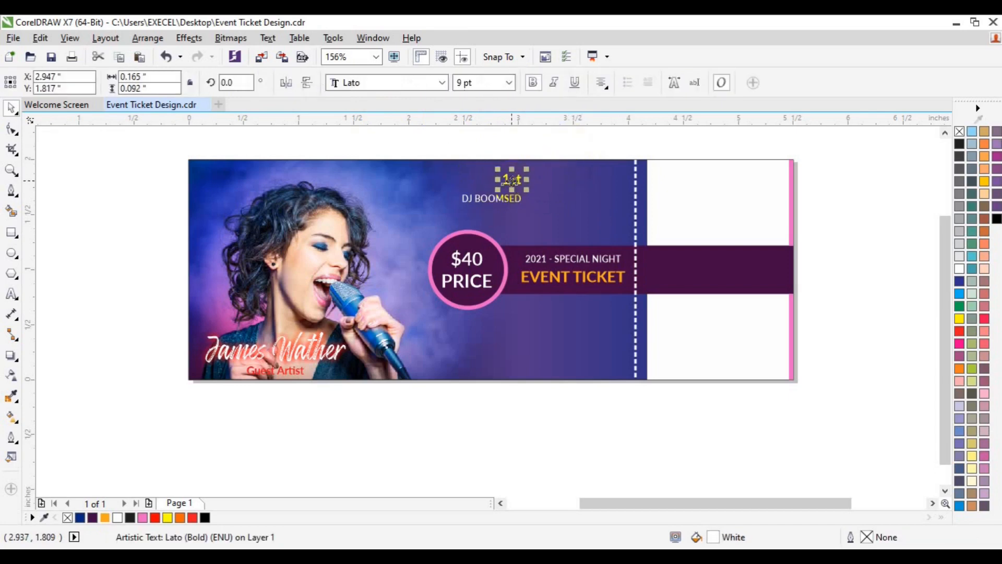
pyautogui.keyDown('shift'); pyautogui.click(504, 200); pyautogui.keyUp('shift')
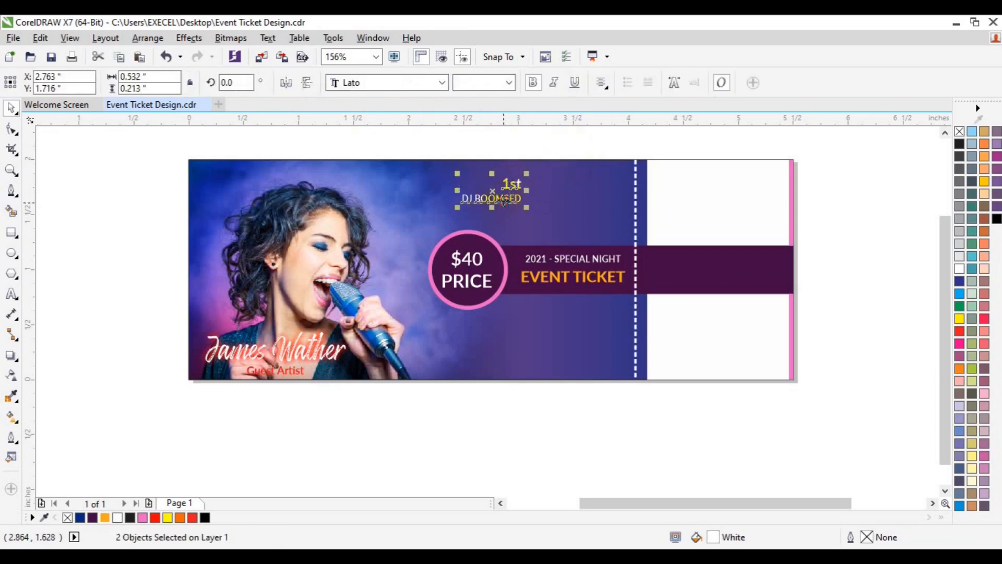
pyautogui.hotkey('ctrl', 'g')
# Duplicate the "1st" DJ group just below itself, then change the copy's texts to "2nd" and the second DJ's stage name
pyautogui.hotkey('ctrl', 'd')
pyautogui.moveTo(519, 157); pyautogui.dragTo(511, 207)
pyautogui.click(11, 293)
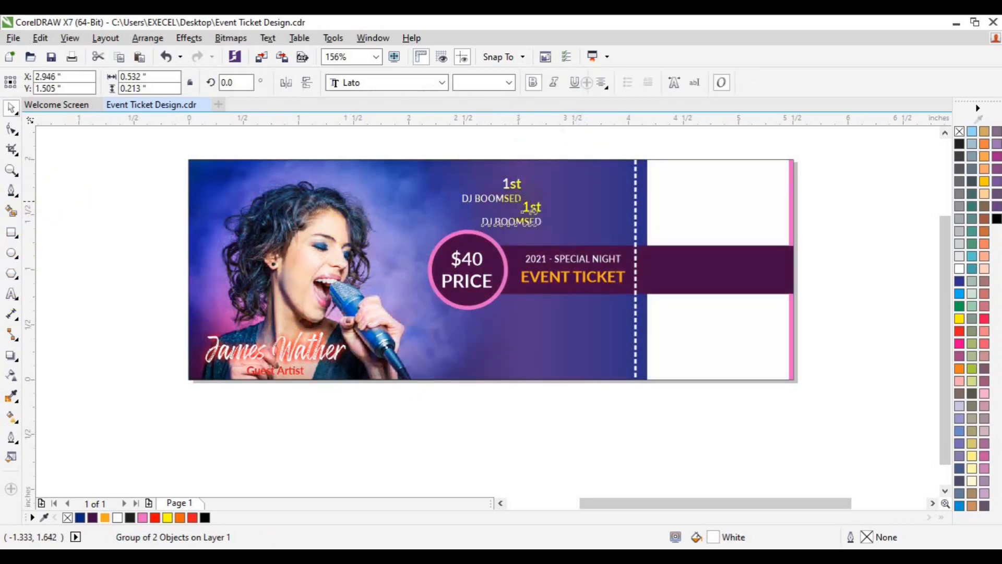
pyautogui.click(497, 221)
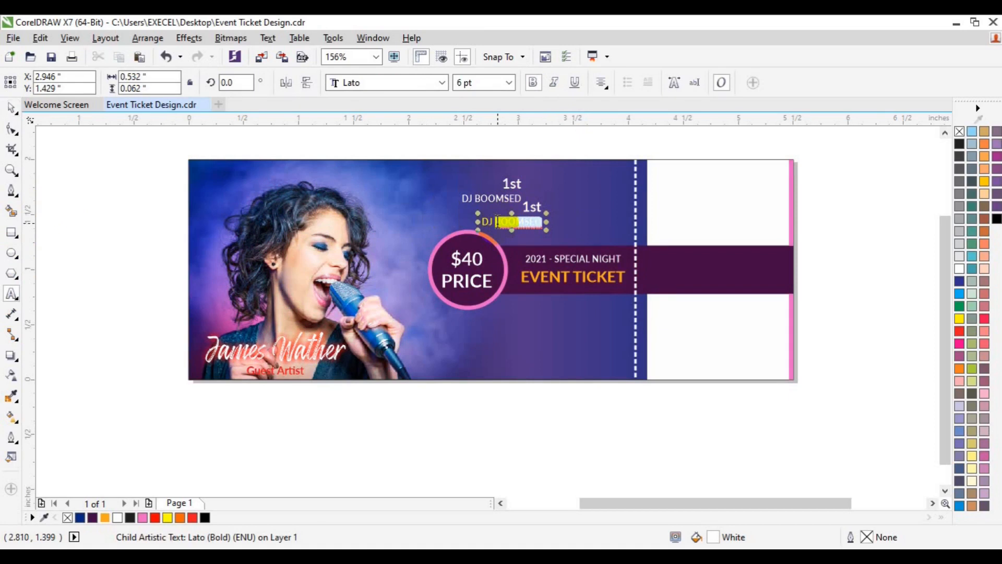
pyautogui.write('JACK Lor')
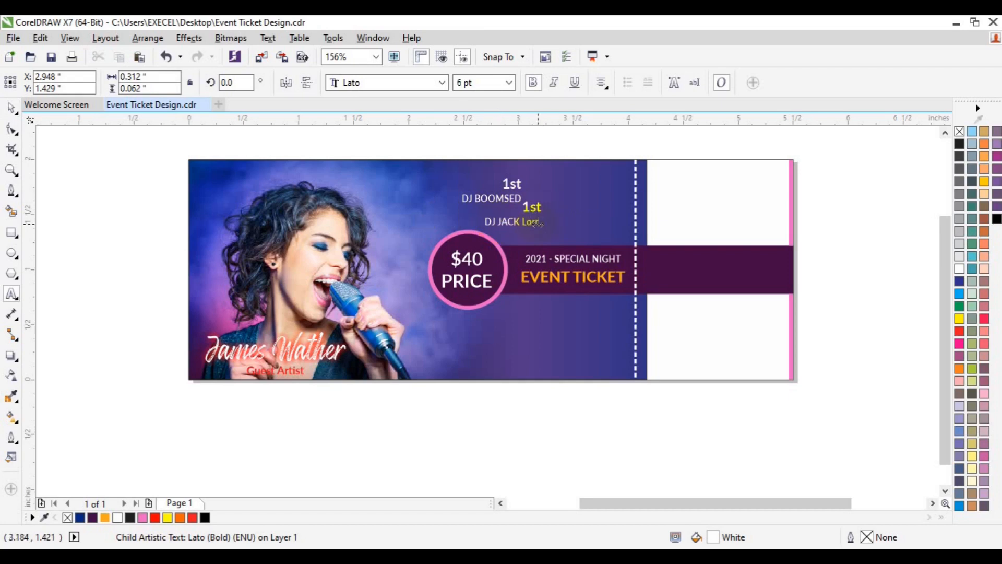
pyautogui.press('BackSpace')
pyautogui.write('ORRY')
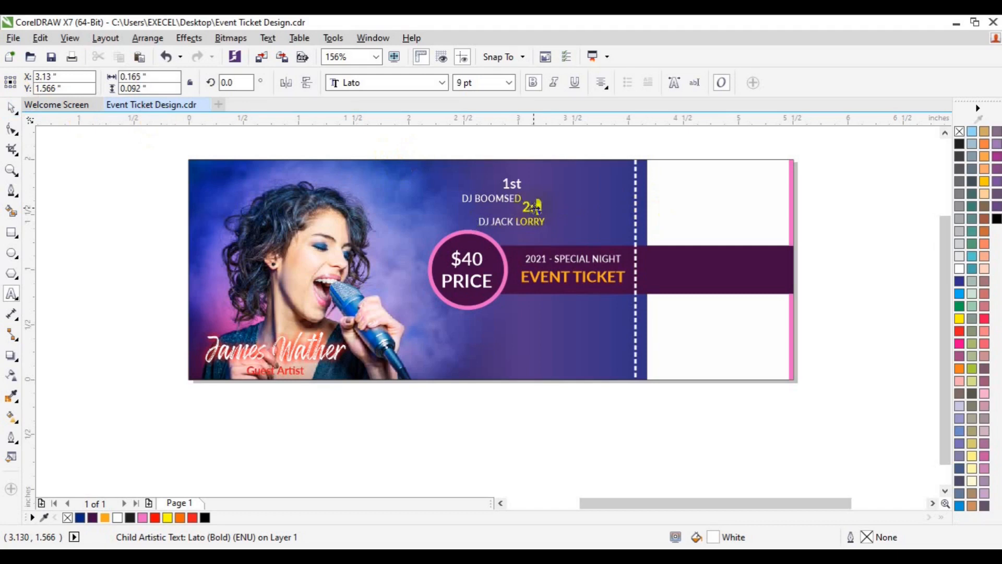
pyautogui.click(11, 107)
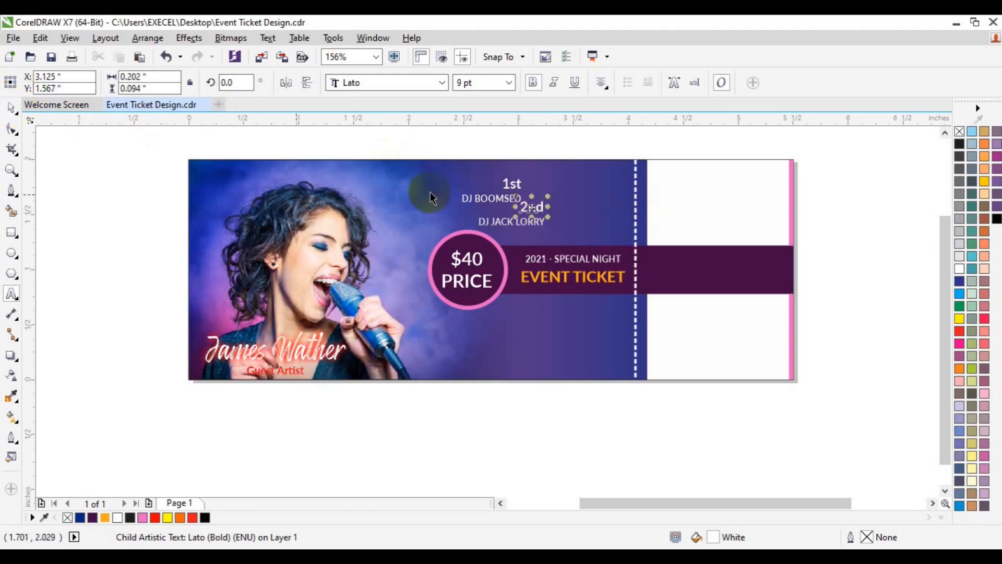
# Move the "1st" DJ group up and align its left edge with the "2nd" DJ group
pyautogui.click(485, 196)
pyautogui.moveTo(486, 197)
pyautogui.mouseDown()
pyautogui.moveTo(397, 383)
pyautogui.moveTo(494, 190)
pyautogui.mouseUp()
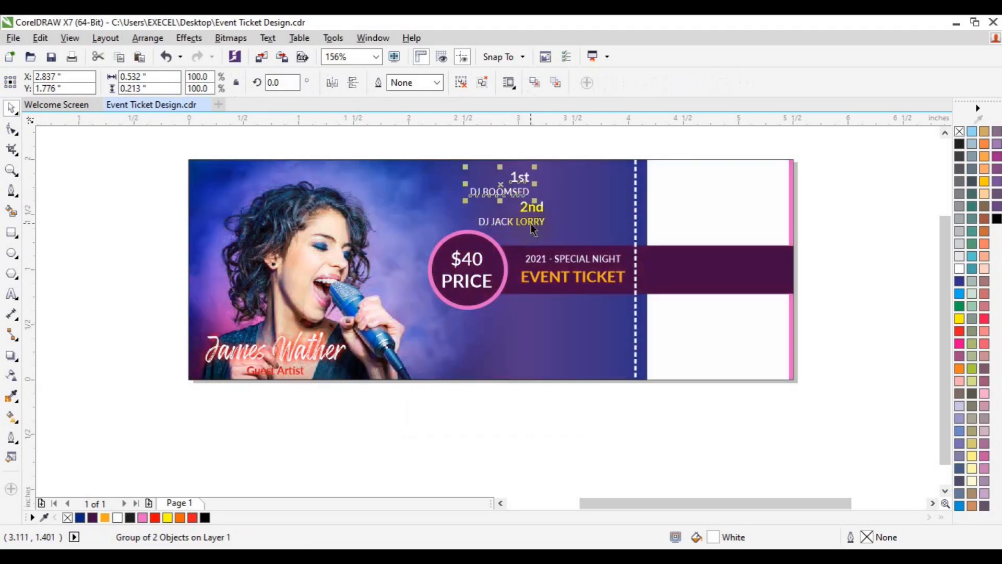
pyautogui.keyDown('shift'); pyautogui.click(530, 223); pyautogui.keyUp('shift')
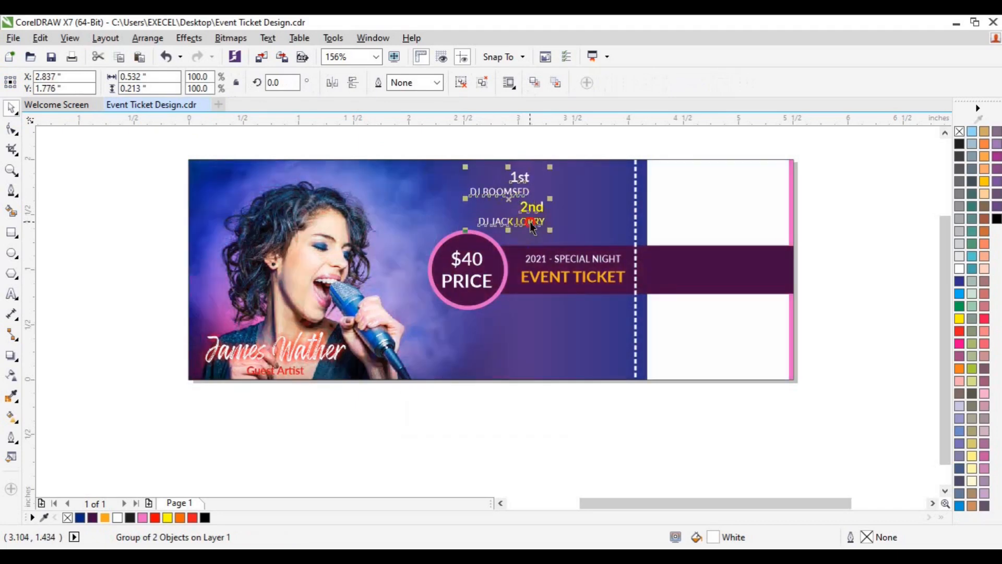
pyautogui.click(771, 434)
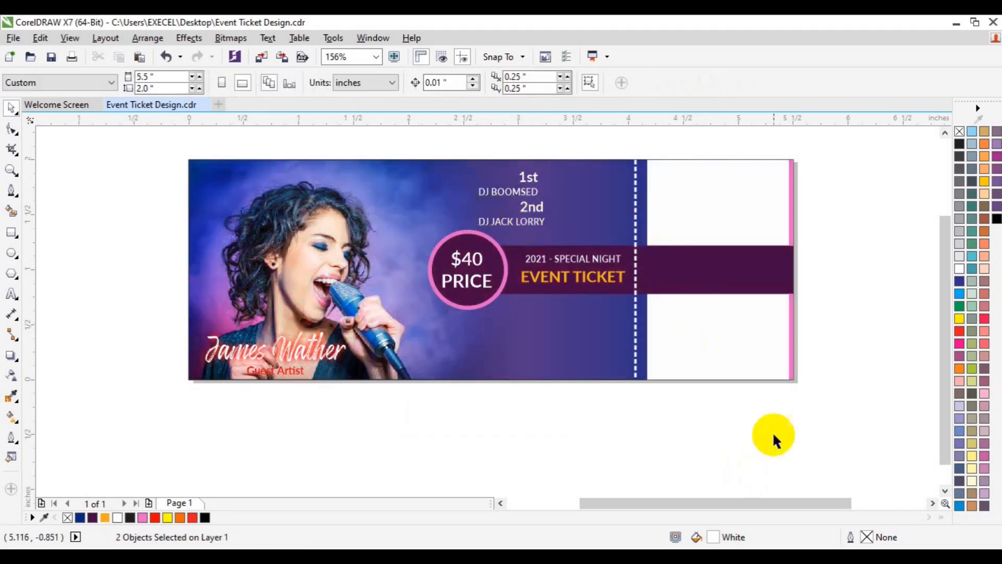
# Ungroup the "2nd" DJ group, set "2nd" to 6 pt and reduce the font size of the DJ name beneath it
pyautogui.click(531, 224)
pyautogui.click(462, 85)
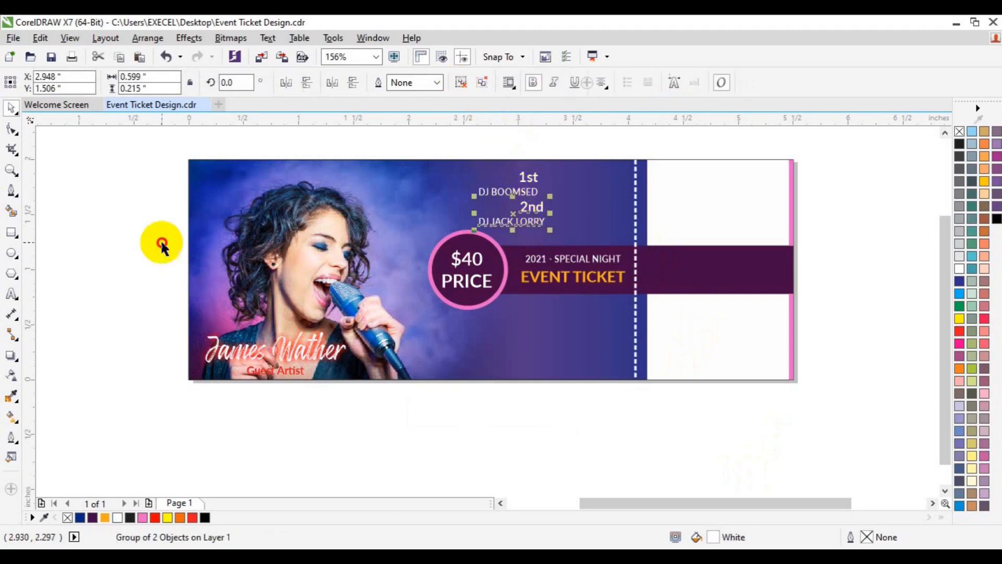
pyautogui.click(160, 241)
pyautogui.click(535, 211)
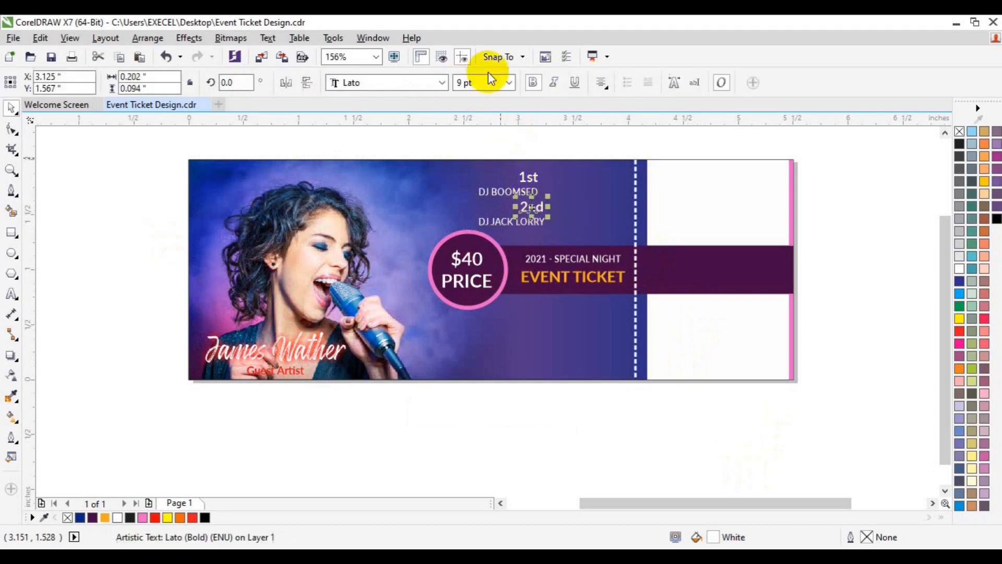
pyautogui.click(511, 87)
pyautogui.click(493, 98)
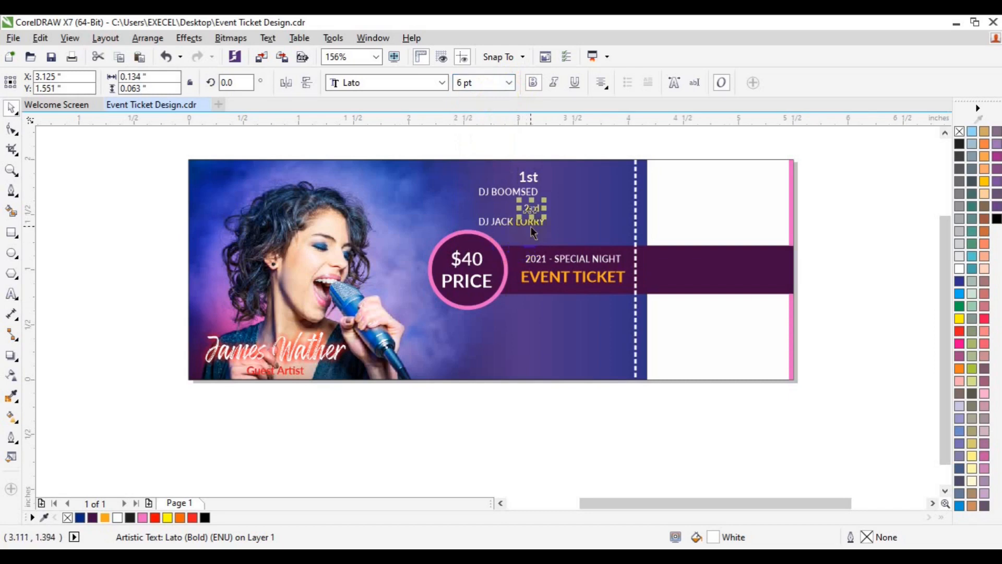
pyautogui.click(530, 226)
pyautogui.click(461, 84)
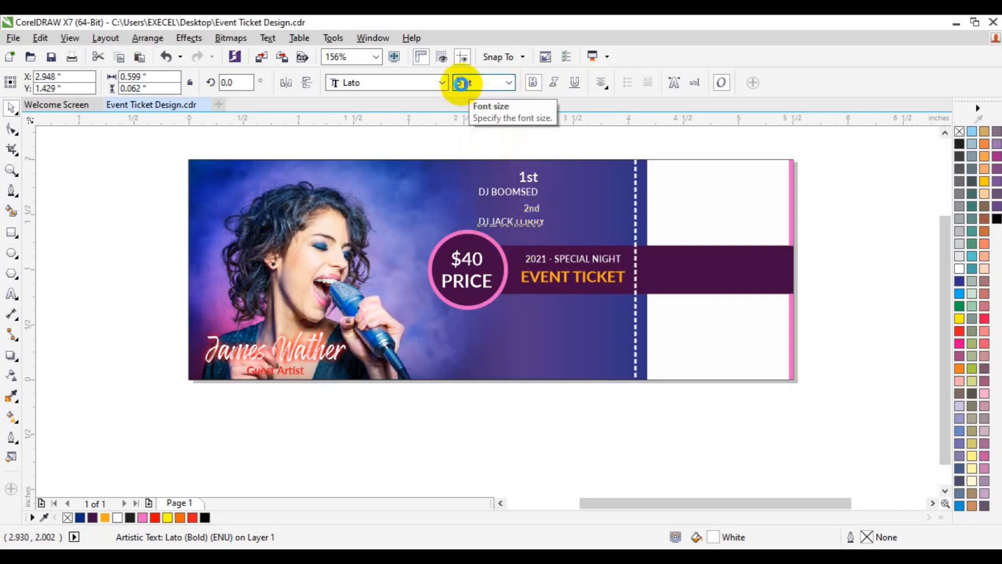
pyautogui.keyDown('shift'); pyautogui.click(533, 208); pyautogui.keyUp('shift')
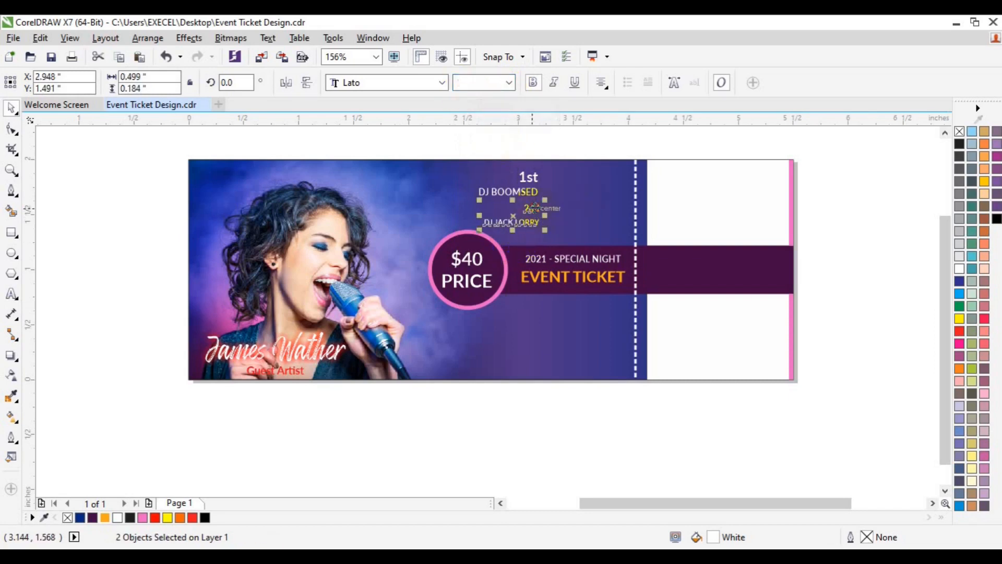
pyautogui.press('c')
pyautogui.hotkey('ctrl', 'z')
# Ungroup the "1st" DJ group, then set "1st" to 6 pt and the first DJ's name to 5 pt
pyautogui.click(523, 194)
pyautogui.click(482, 87)
pyautogui.click(130, 250)
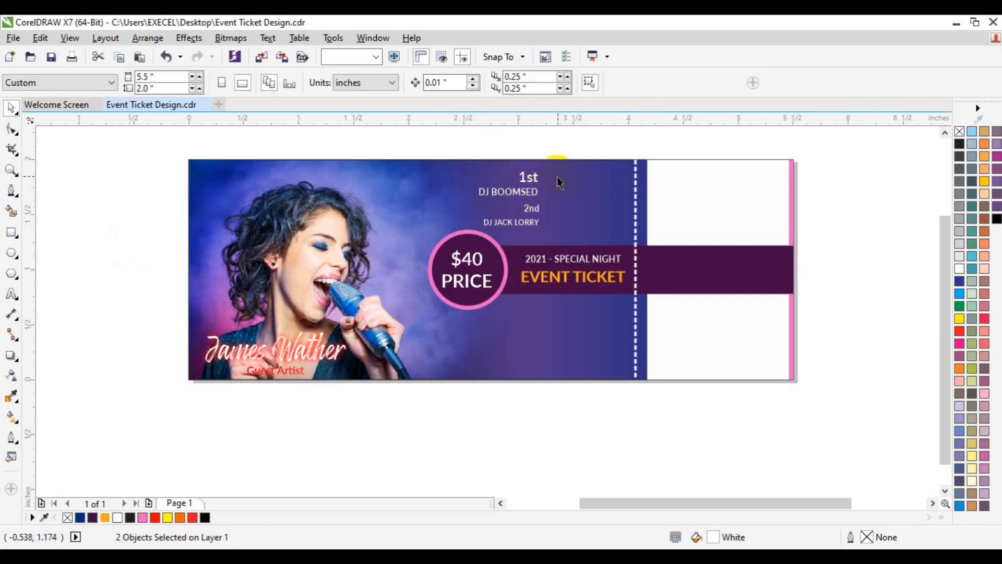
pyautogui.click(533, 213)
pyautogui.click(532, 210)
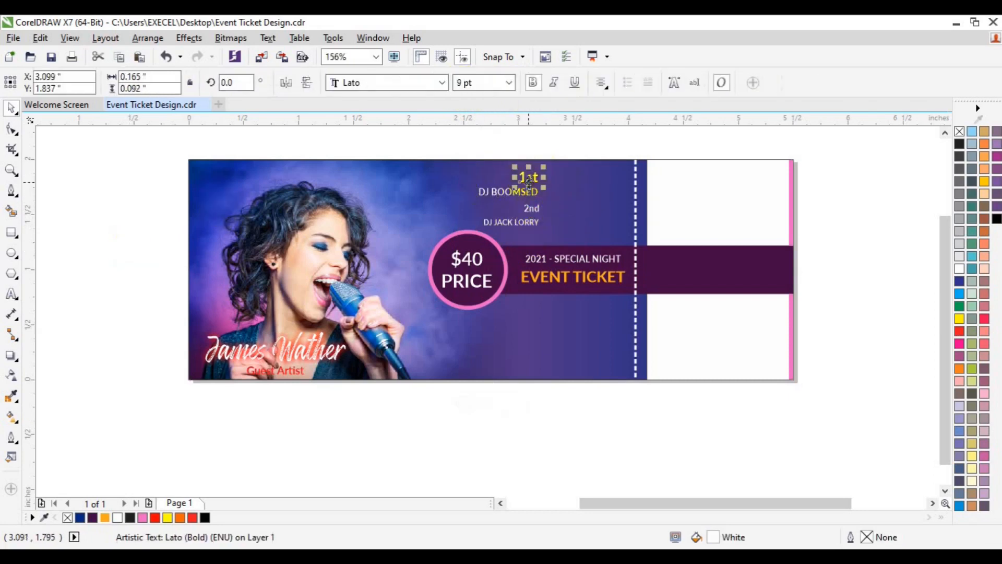
pyautogui.write('6')
pyautogui.press('Return')
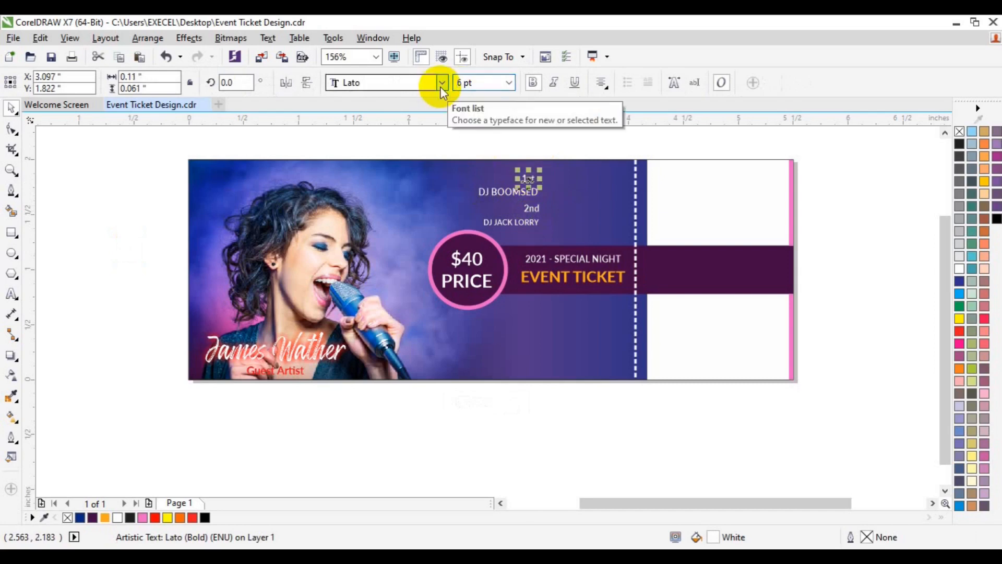
pyautogui.click(528, 220)
pyautogui.click(521, 194)
pyautogui.doubleClick(459, 82)
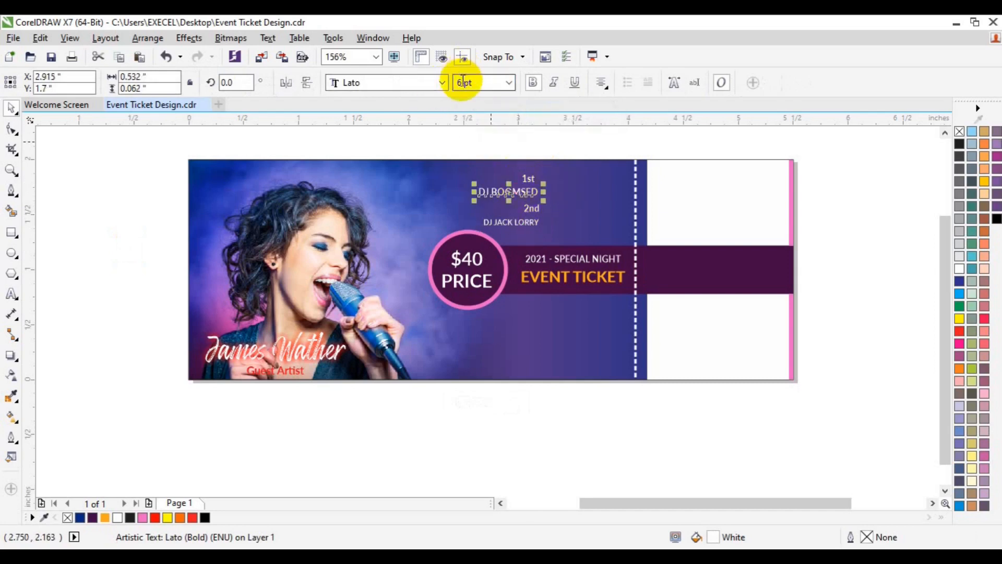
pyautogui.write('5')
pyautogui.press('Return')
# Right-align "1st" with the first DJ's name, and group each ordinal with the DJ name below it
pyautogui.keyDown('shift'); pyautogui.click(528, 178); pyautogui.keyUp('shift')
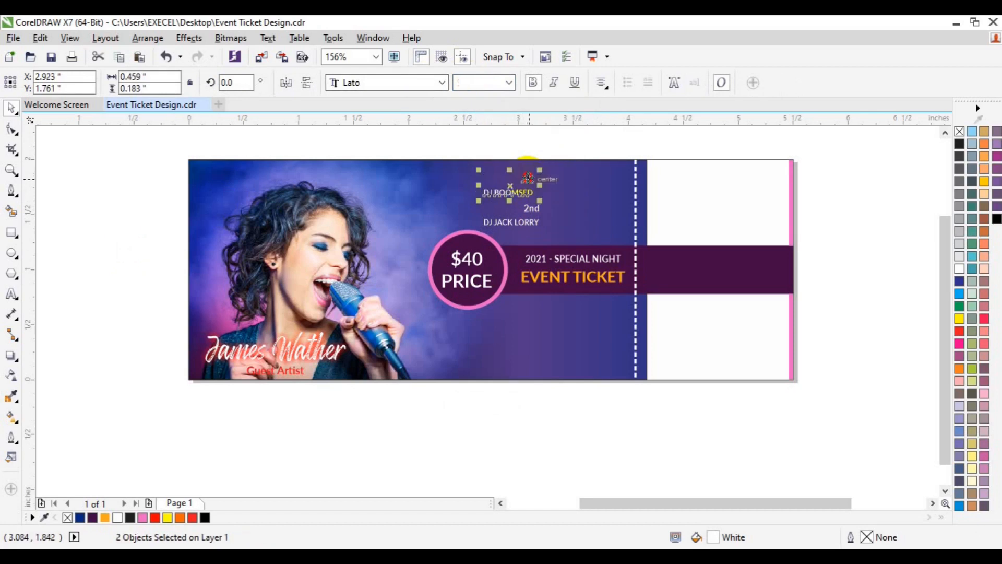
pyautogui.hotkey('ctrl', 'g')
pyautogui.click(531, 209)
pyautogui.keyDown('shift'); pyautogui.click(531, 223); pyautogui.keyUp('shift')
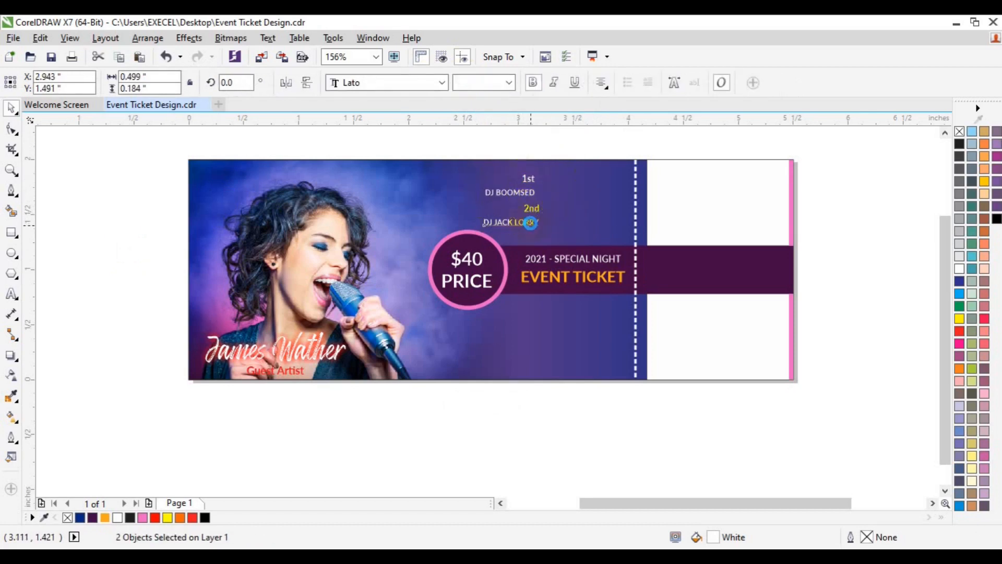
pyautogui.hotkey('ctrl', 'g')
# Left-align the two DJ groups, group them together and shift the block slightly toward the singer and the ticket's top edge
pyautogui.keyDown('shift'); pyautogui.click(527, 194); pyautogui.keyUp('shift')
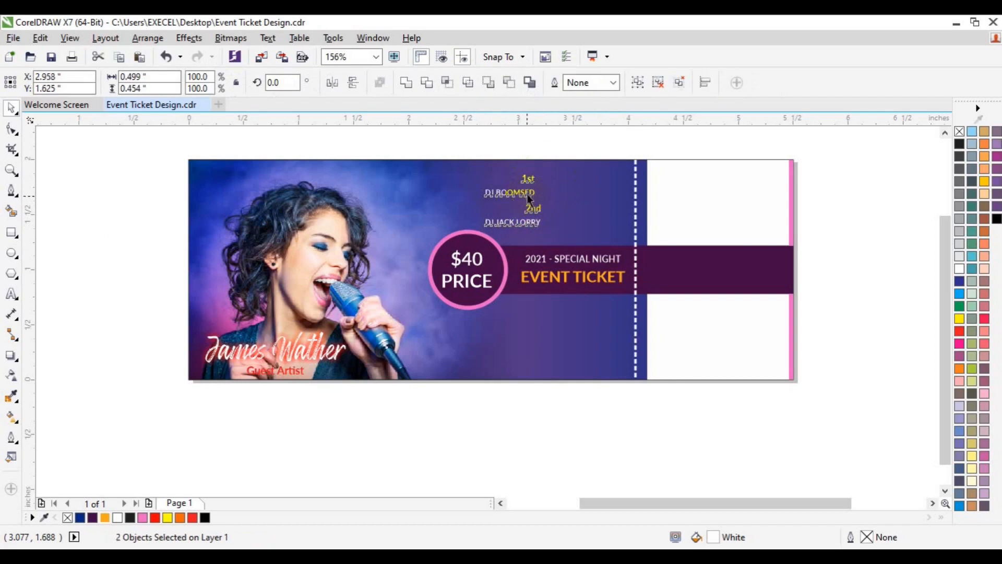
pyautogui.hotkey('ctrl', 'g')
pyautogui.moveTo(526, 194); pyautogui.dragTo(520, 190)
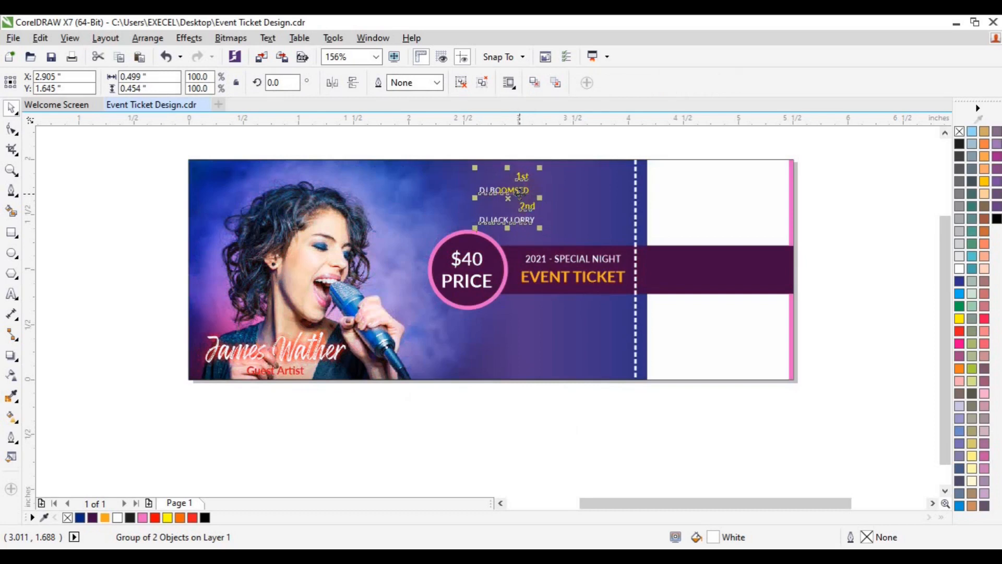
# Ungroup the combined DJ block and place a copy of the "1st" group beside it, near the tear line
pyautogui.click(461, 83)
pyautogui.click(510, 192)
pyautogui.moveTo(507, 192); pyautogui.dragTo(590, 196)
pyautogui.click(630, 227)
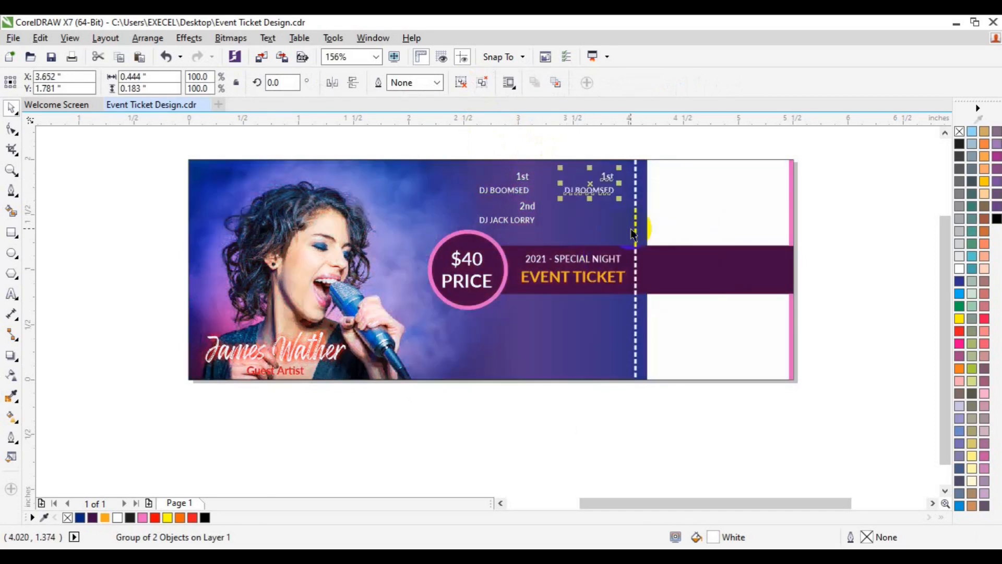
# Replace the texts in the copy near the tear line with "$40" and "EVENT PRICE"
pyautogui.click(13, 295)
pyautogui.doubleClick(605, 176)
pyautogui.click(605, 174)
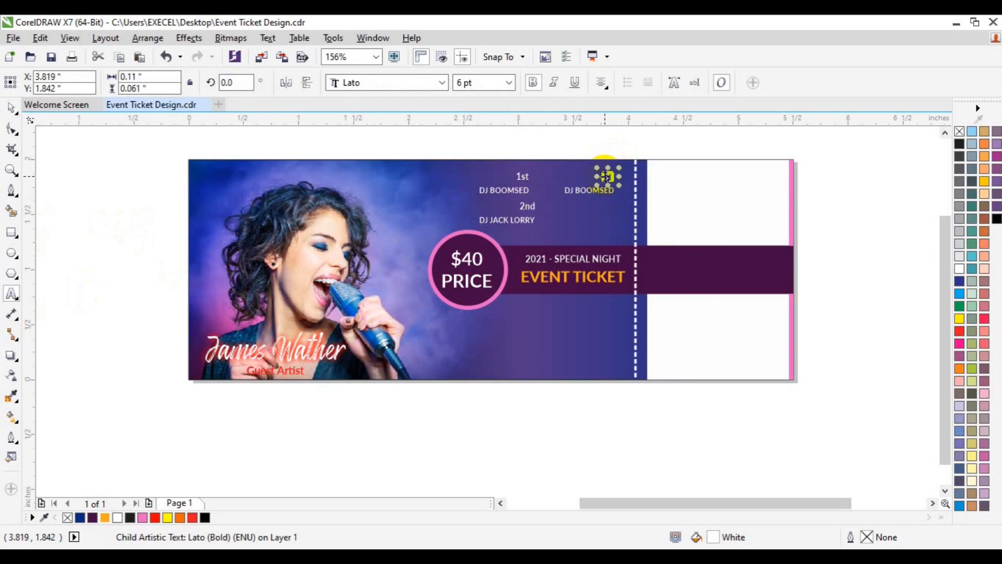
pyautogui.press('BackSpace')
pyautogui.write('$40')
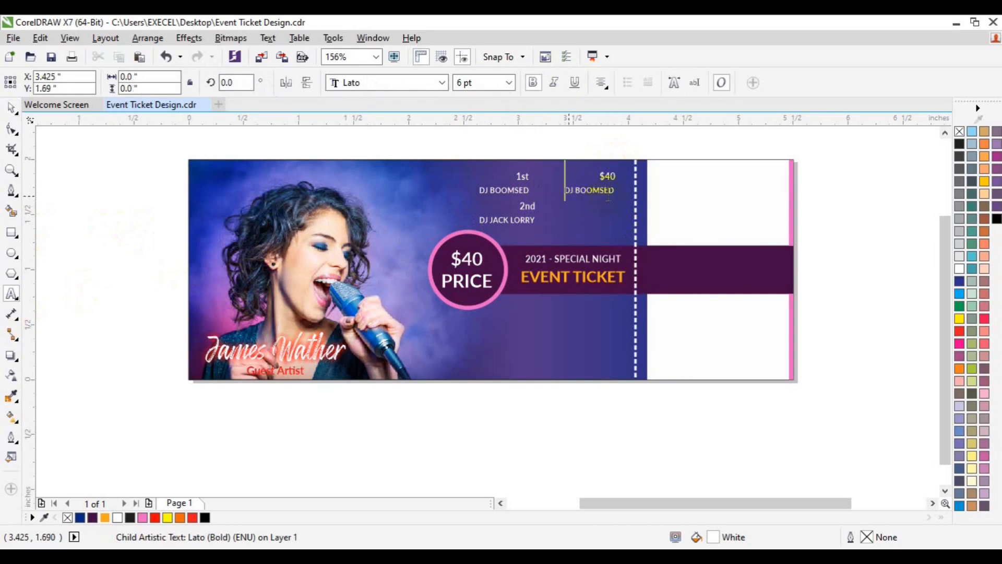
pyautogui.click(608, 190)
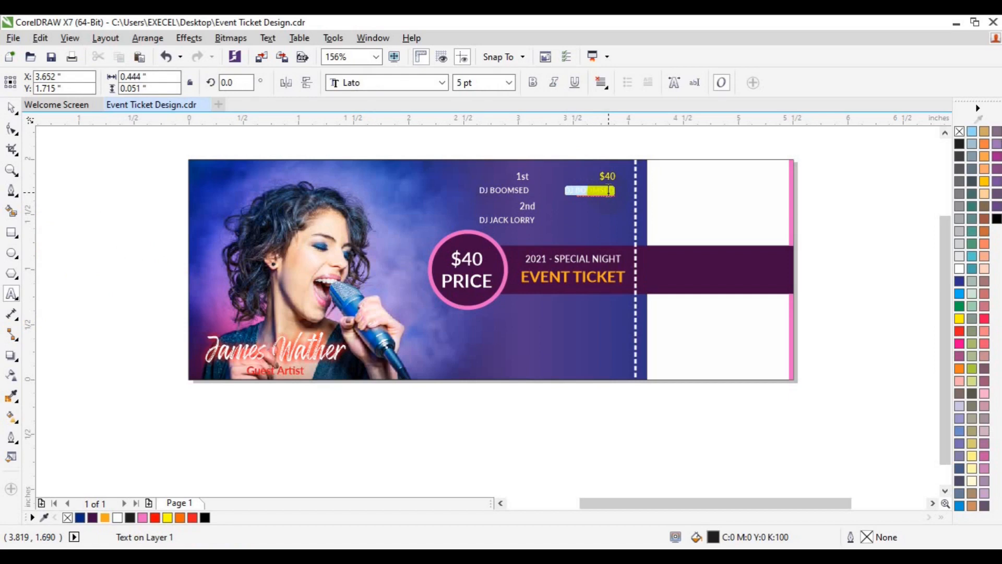
pyautogui.write('EVENT PRICE')
pyautogui.press('Escape')
pyautogui.click(11, 109)
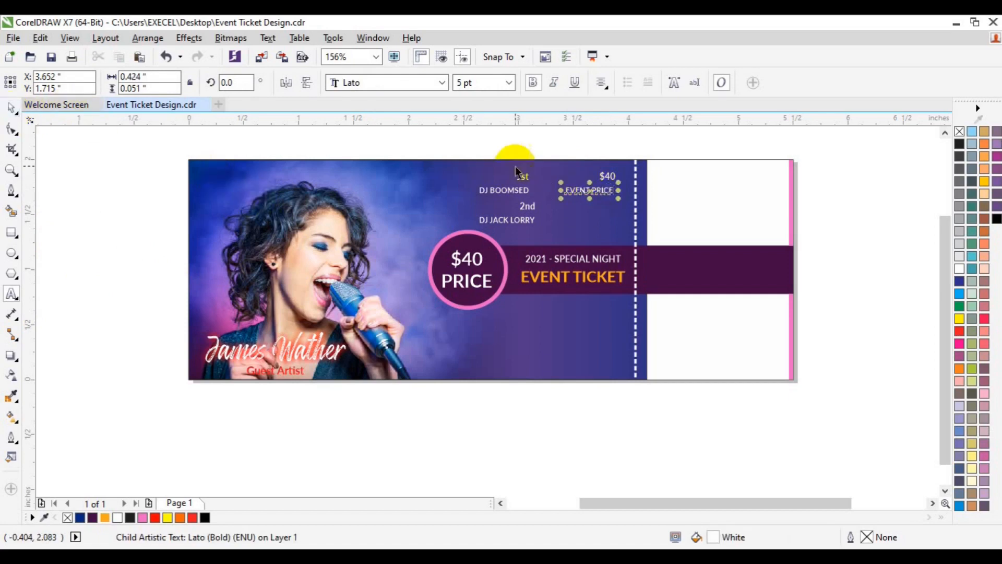
pyautogui.click(612, 180)
pyautogui.click(516, 192)
pyautogui.keyDown('shift'); pyautogui.click(608, 191); pyautogui.keyUp('shift')
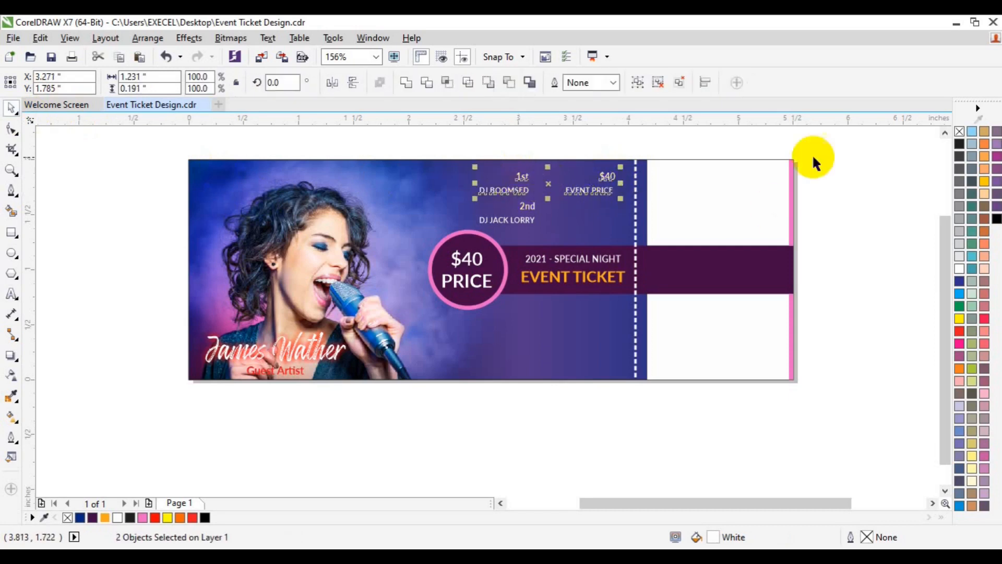
pyautogui.click(836, 170)
# Place a copy of the "2nd" DJ group directly below the "$40 EVENT PRICE" text
pyautogui.click(604, 191)
pyautogui.moveTo(530, 224); pyautogui.dragTo(606, 220)
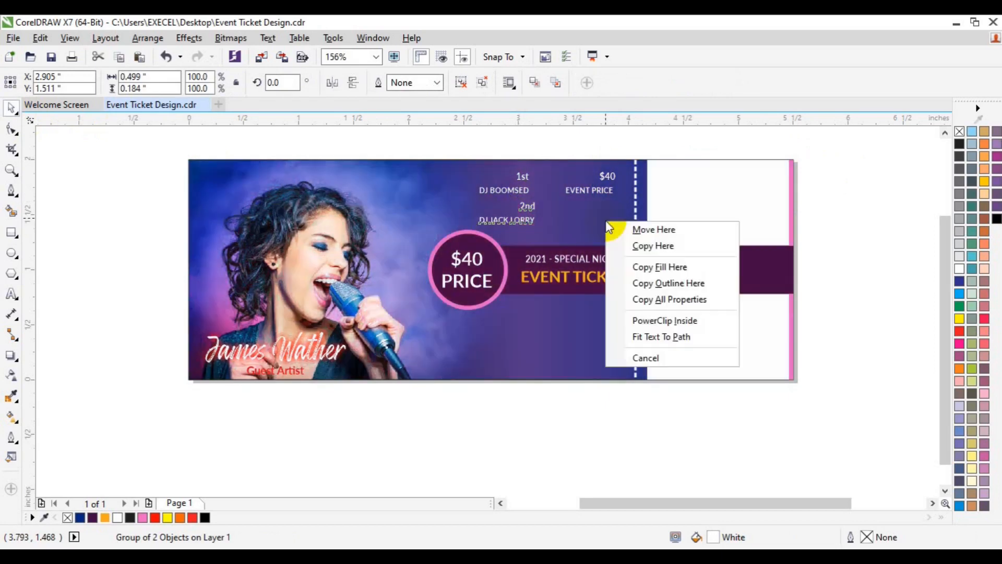
pyautogui.click(654, 246)
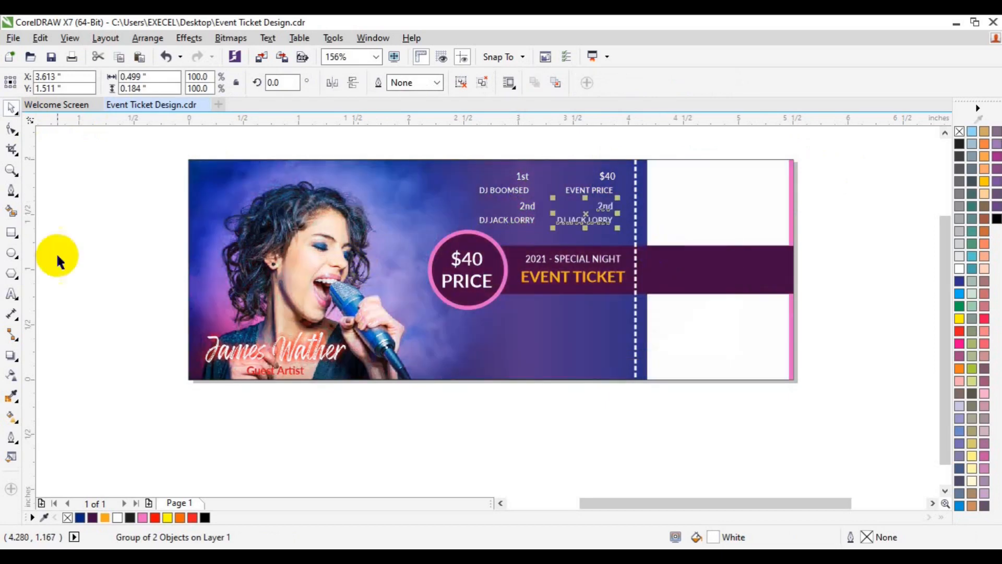
pyautogui.click(12, 294)
pyautogui.click(608, 206)
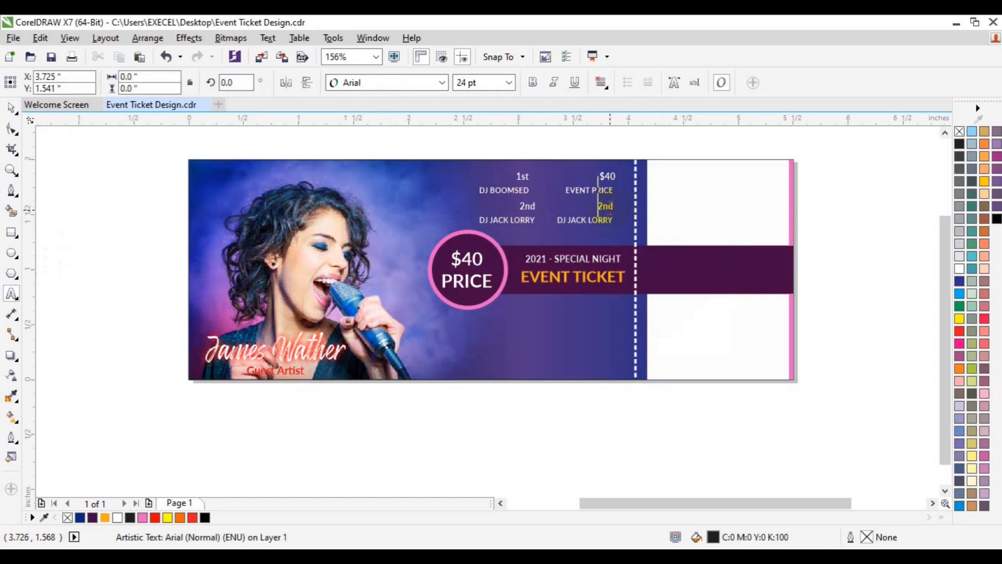
pyautogui.click(11, 107)
# Replace the "2nd" text in the copy below "EVENT PRICE" with "OPEN DOOR"
pyautogui.click(11, 170)
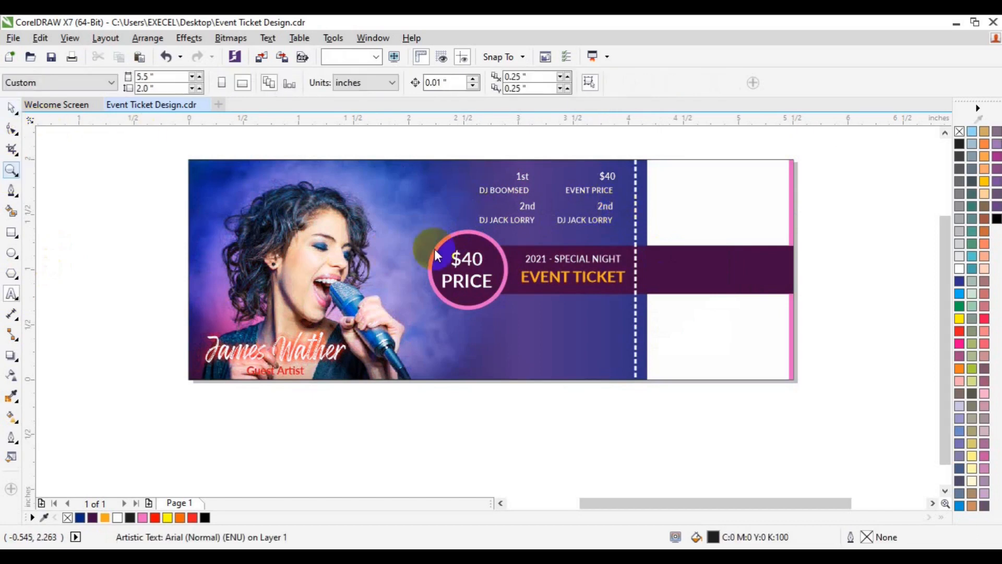
pyautogui.click(606, 218)
pyautogui.press('space')
pyautogui.click(470, 315)
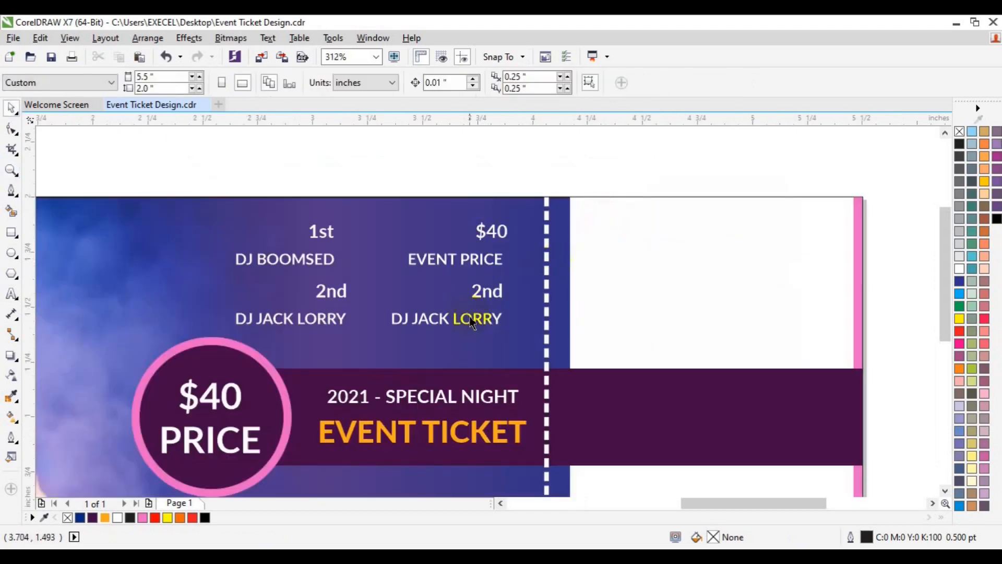
pyautogui.click(11, 293)
pyautogui.click(483, 290)
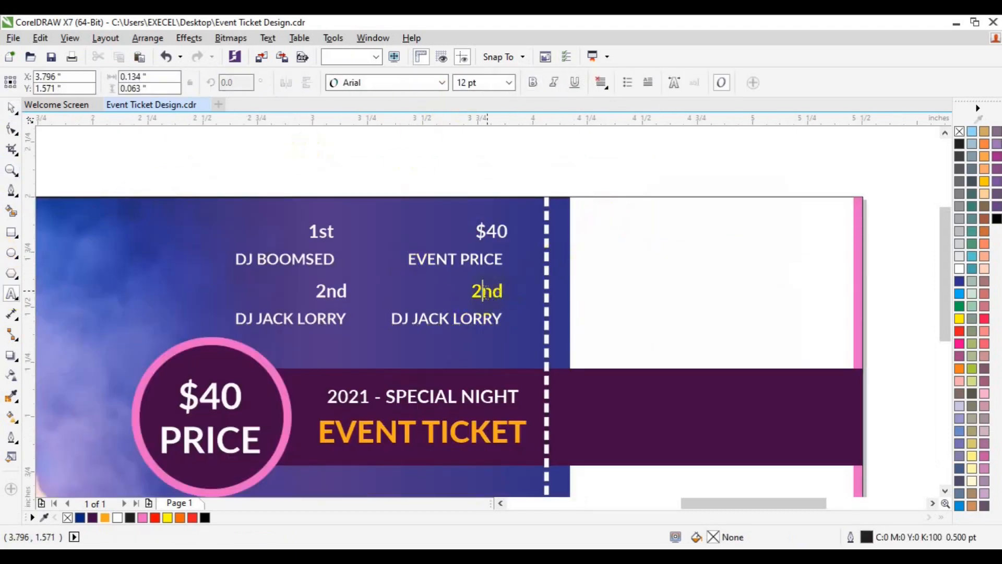
pyautogui.doubleClick(484, 292)
pyautogui.press('Delete')
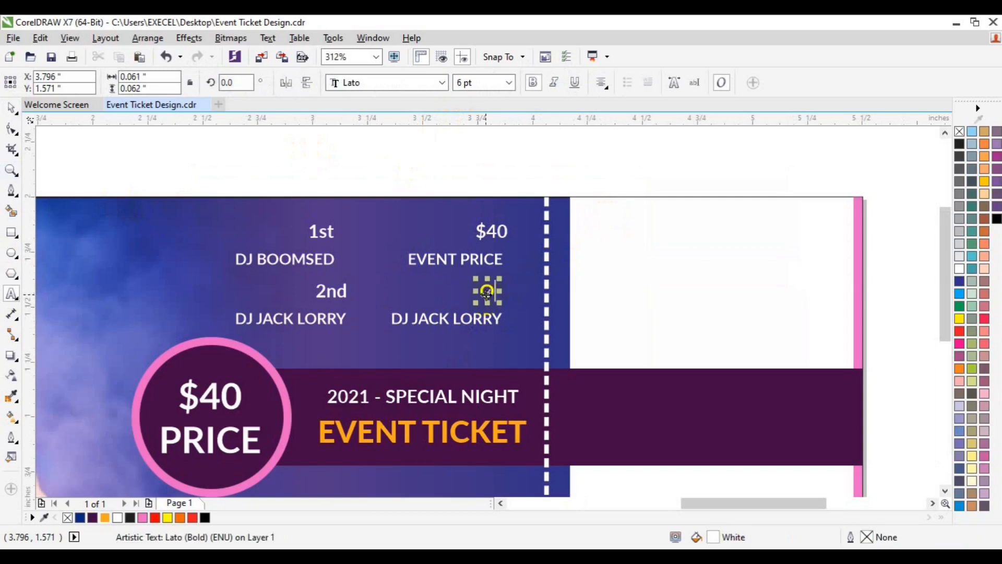
pyautogui.write('OPEN DOOR')
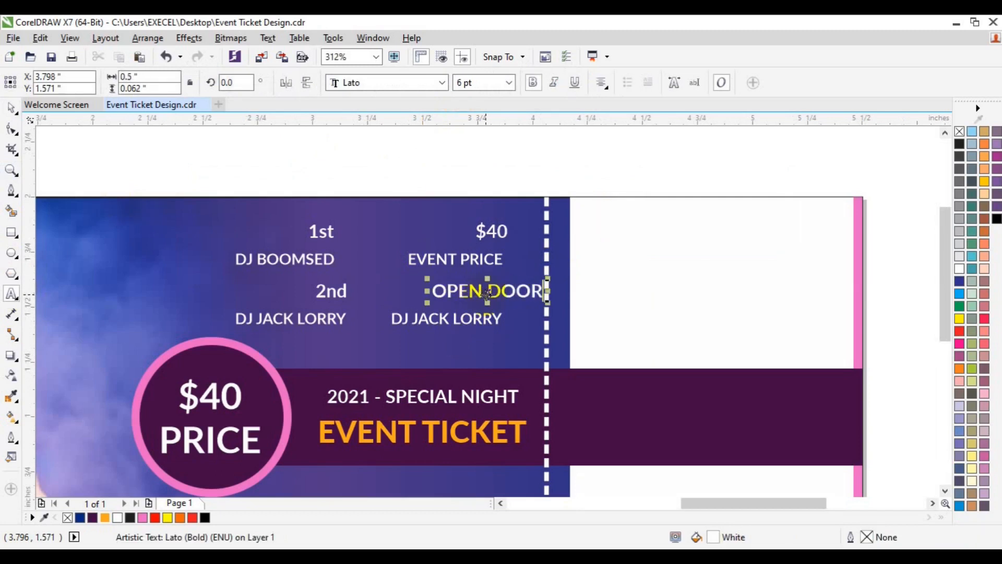
# Replace the DJ name below "OPEN DOOR" with "10 : PM" and centre the two texts horizontally on each other
pyautogui.tripleClick(449, 319)
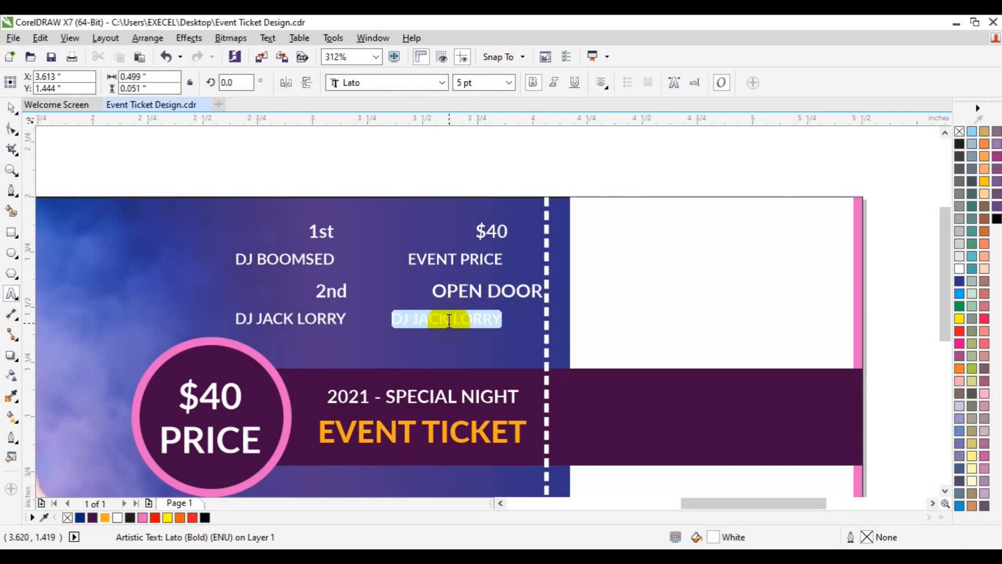
pyautogui.write('10;')
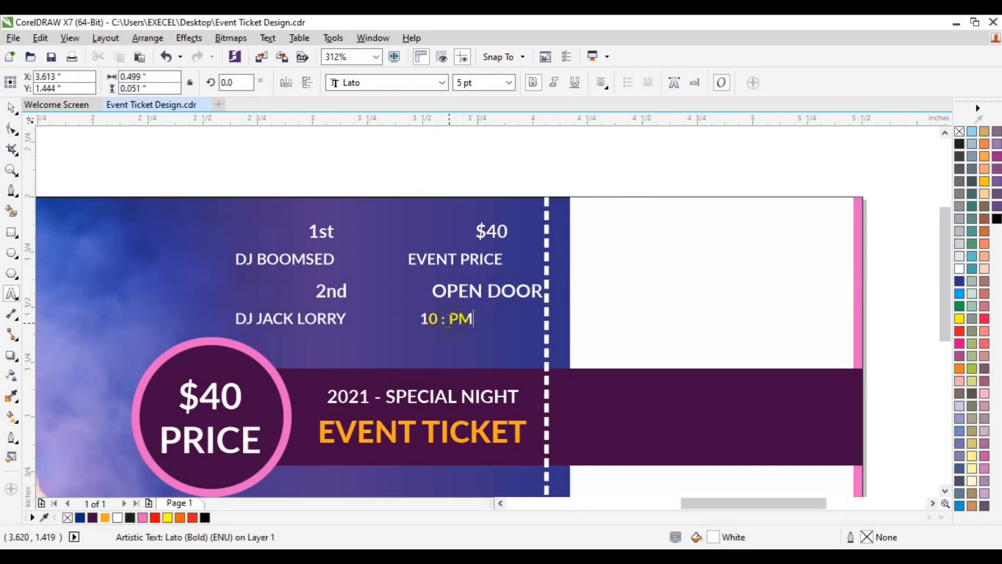
pyautogui.click(12, 108)
pyautogui.click(464, 291)
pyautogui.keyDown('shift'); pyautogui.click(457, 321); pyautogui.keyUp('shift')
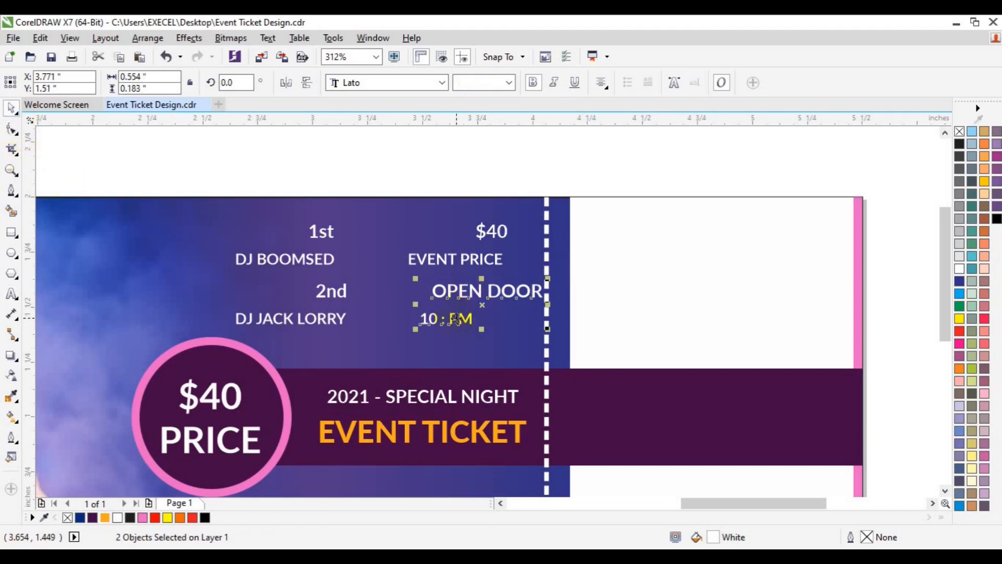
pyautogui.press('c')
pyautogui.click(446, 332)
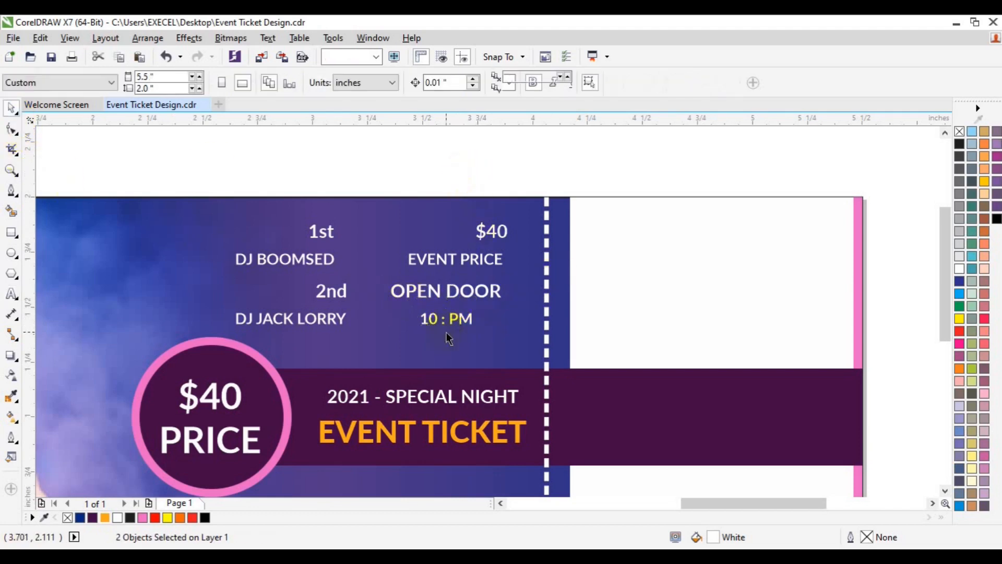
# Set the "OPEN DOOR" text to 5 pt and "10 : PM" to 8 pt, and group the two texts
pyautogui.click(434, 297)
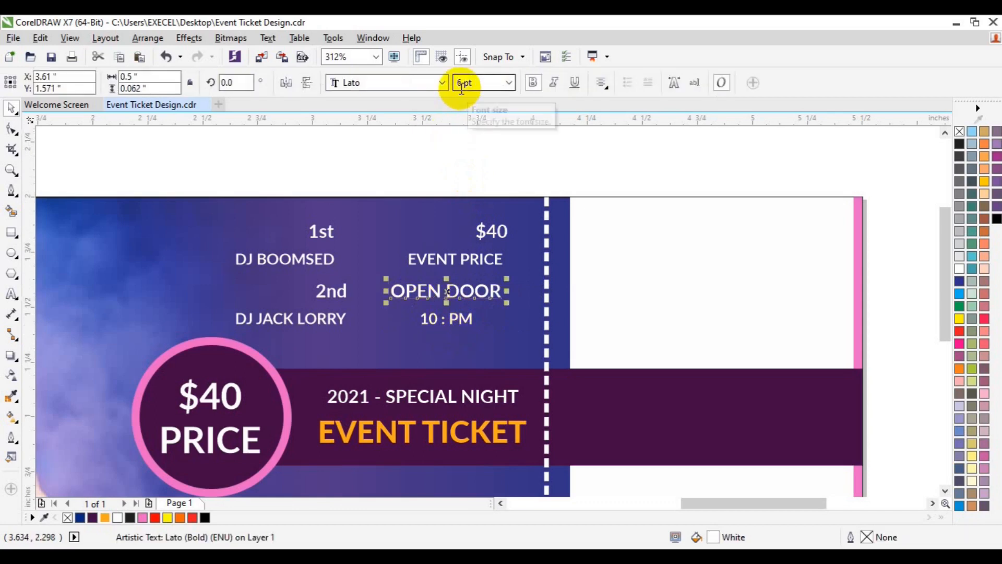
pyautogui.moveTo(462, 84); pyautogui.dragTo(449, 85)
pyautogui.write('5')
pyautogui.press('Return')
pyautogui.click(460, 318)
pyautogui.write('8')
pyautogui.press('Return')
pyautogui.keyDown('shift'); pyautogui.click(452, 292); pyautogui.keyUp('shift')
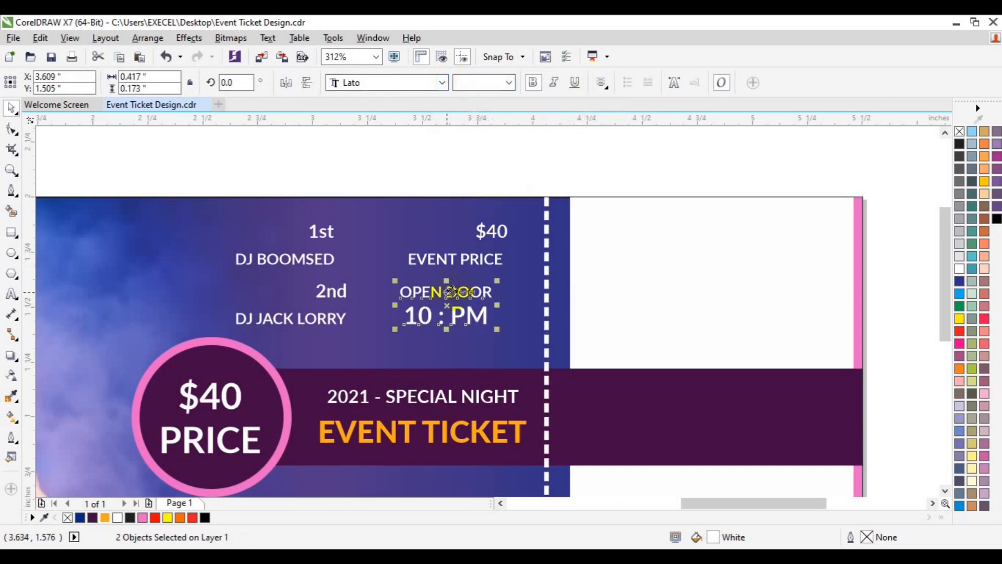
pyautogui.hotkey('ctrl', 'g')
# Right-align the "OPEN DOOR" group with the "$40 EVENT PRICE" group and combine them into one group
pyautogui.keyDown('shift'); pyautogui.click(487, 258); pyautogui.keyUp('shift')
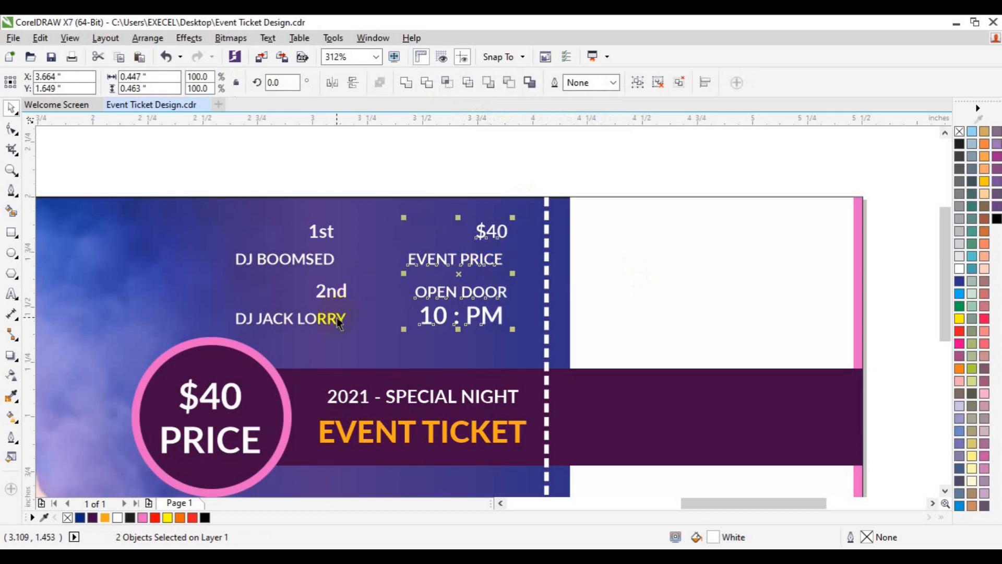
pyautogui.hotkey('ctrl', 'b')
pyautogui.click(696, 206)
pyautogui.hotkey('ctrl', 'g')
pyautogui.keyDown('shift'); pyautogui.click(314, 319); pyautogui.keyUp('shift')
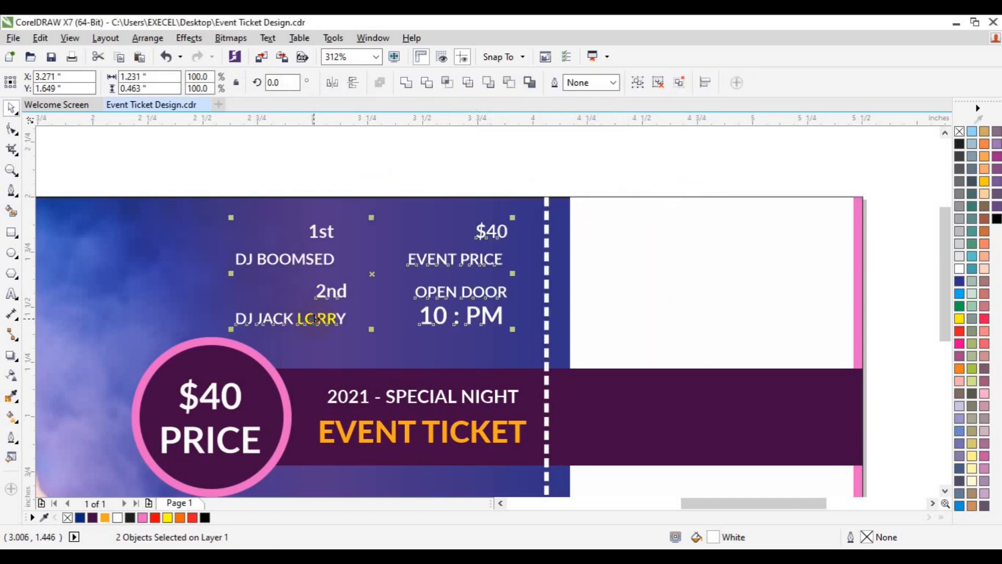
pyautogui.click(300, 165)
pyautogui.click(11, 170)
pyautogui.press('space')
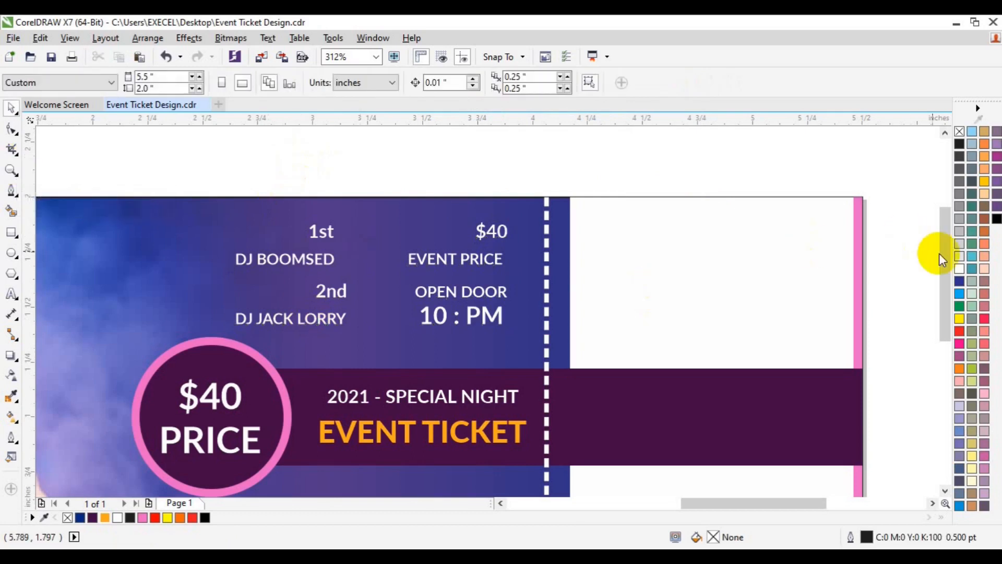
# Place a copy of the "2nd" DJ group below the purple title bar, near the tear line
pyautogui.moveTo(944, 275); pyautogui.dragTo(941, 319)
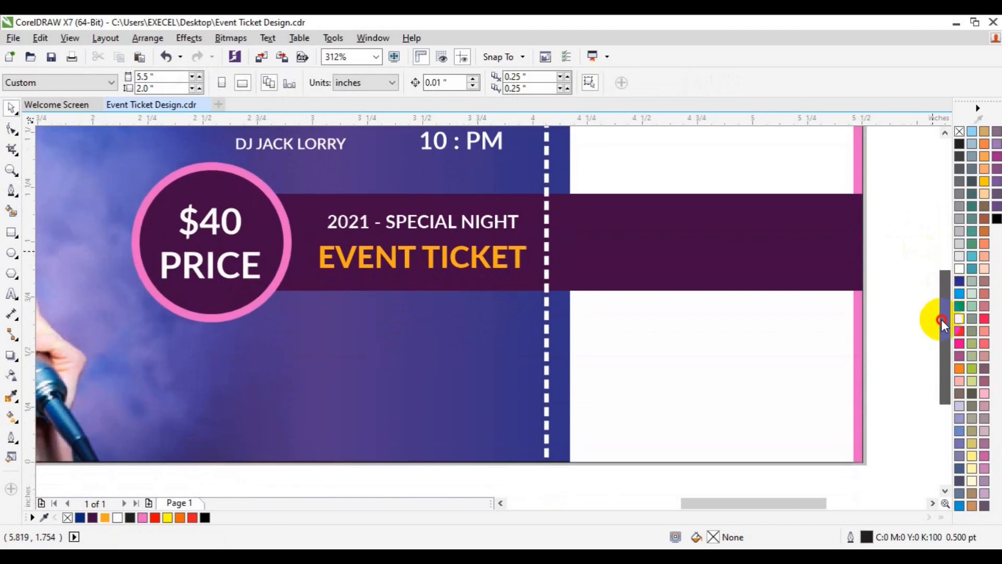
pyautogui.click(326, 149)
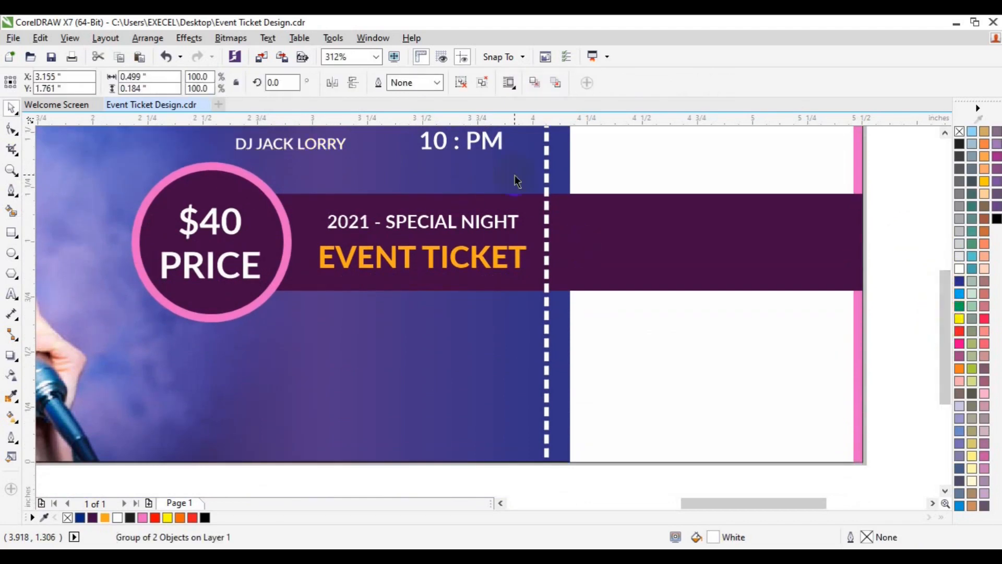
pyautogui.press('p')
pyautogui.moveTo(257, 241); pyautogui.dragTo(446, 384)
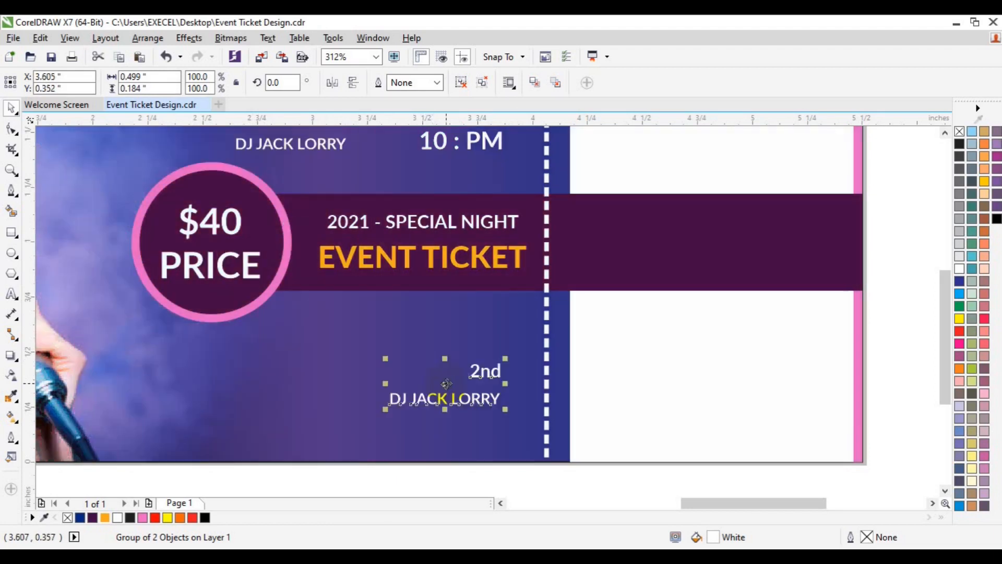
# Import the "bar code1" image and place it about 0.86 inch wide below the price circle, beside the copied DJ group
pyautogui.click(277, 84)
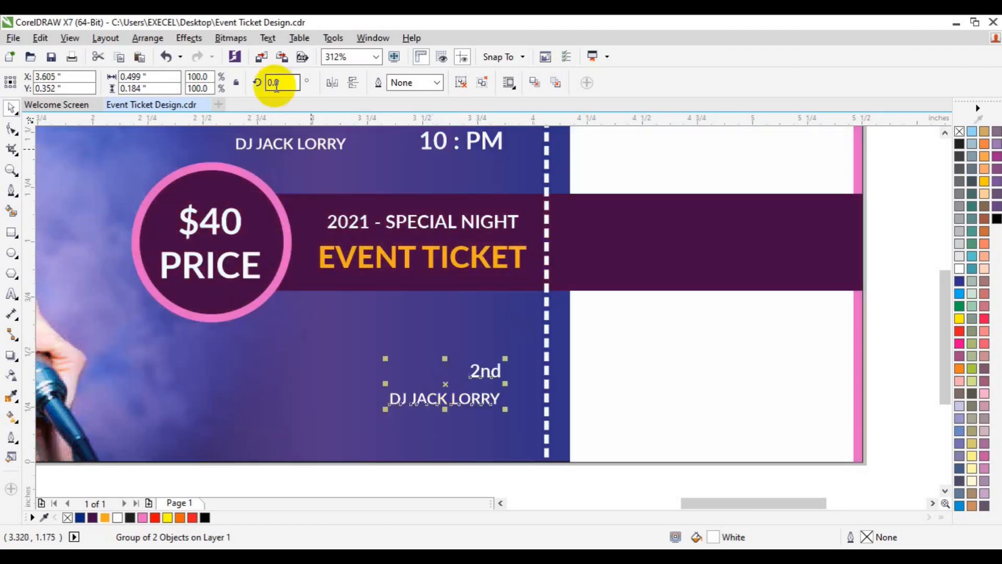
pyautogui.click(262, 58)
pyautogui.scroll(-3, 477, 292)
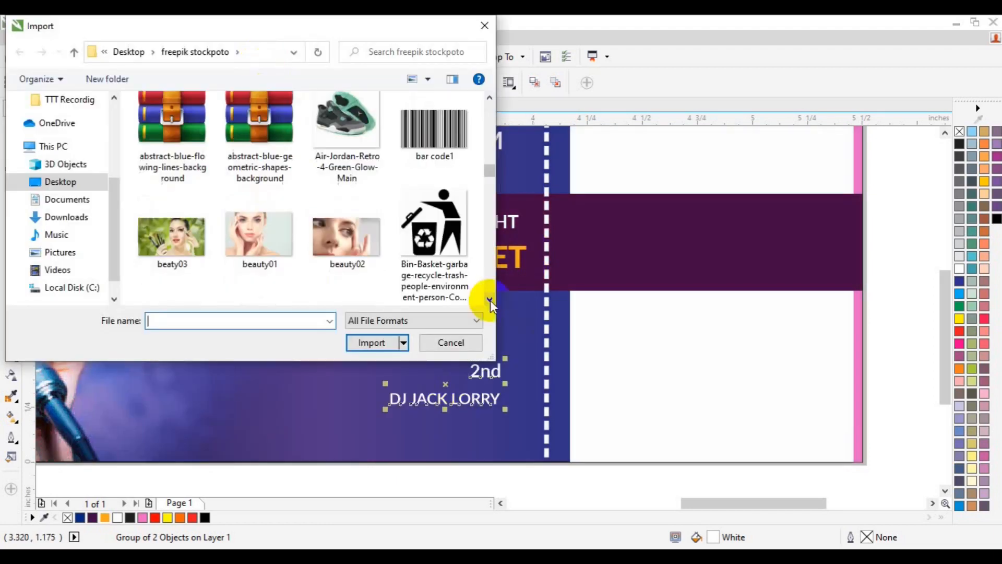
pyautogui.click(447, 146)
pyautogui.click(370, 343)
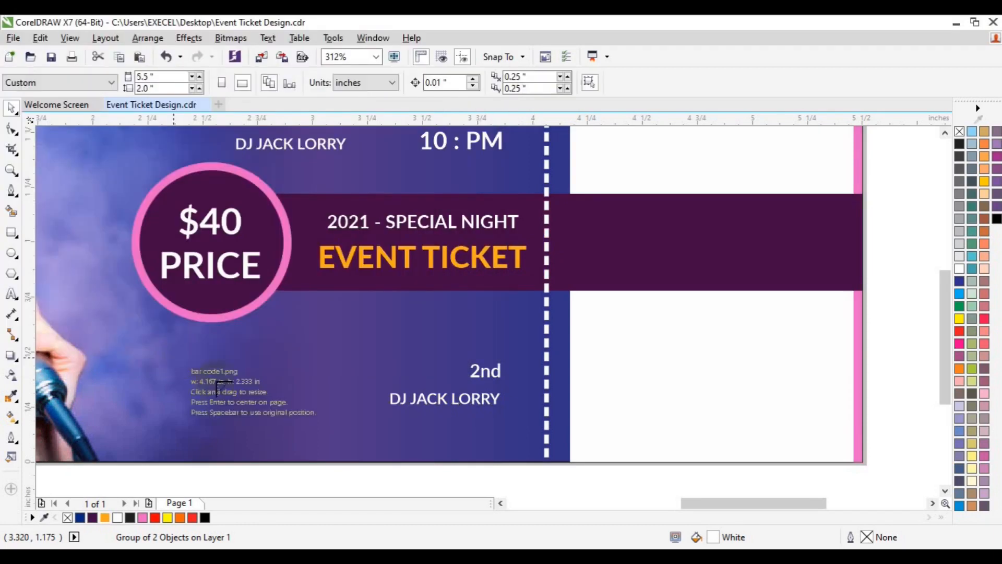
pyautogui.moveTo(182, 355); pyautogui.dragTo(453, 463)
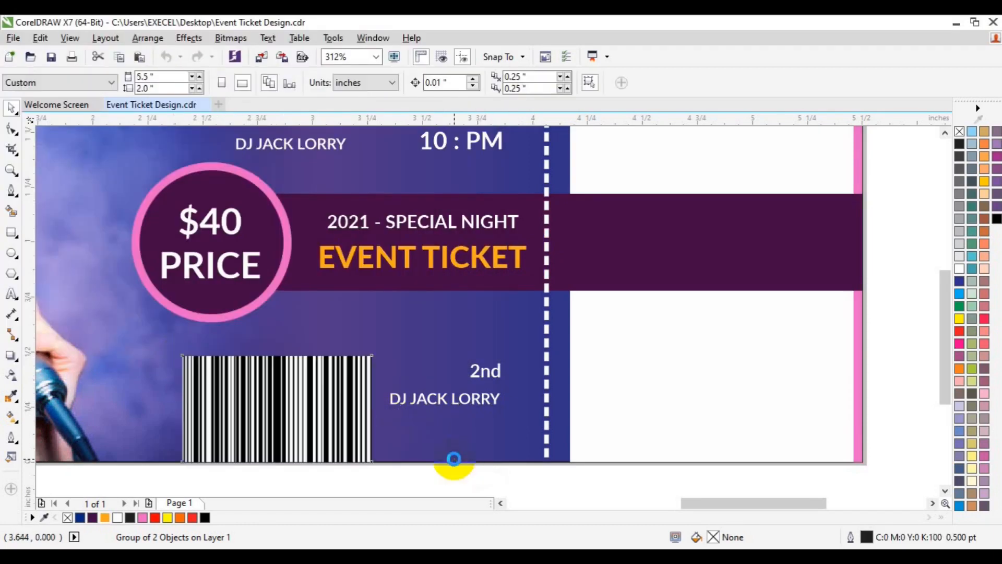
# Draw a rectangle about 1.08 by 0.3 inches over the barcode's upper part and intersect it with the barcode
pyautogui.click(11, 232)
pyautogui.moveTo(145, 328); pyautogui.dragTo(382, 395)
pyautogui.press('space')
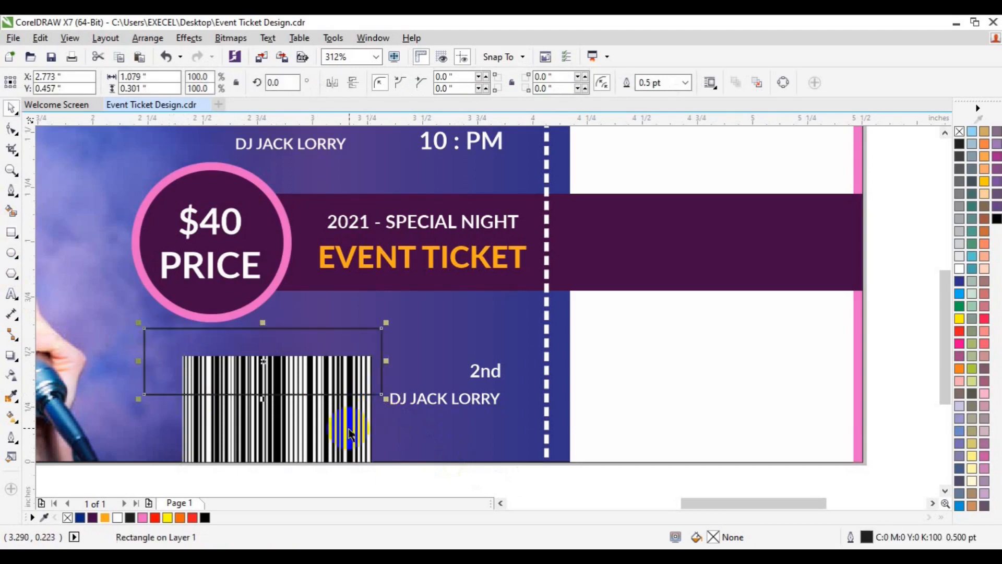
pyautogui.keyDown('shift'); pyautogui.click(349, 432); pyautogui.keyUp('shift')
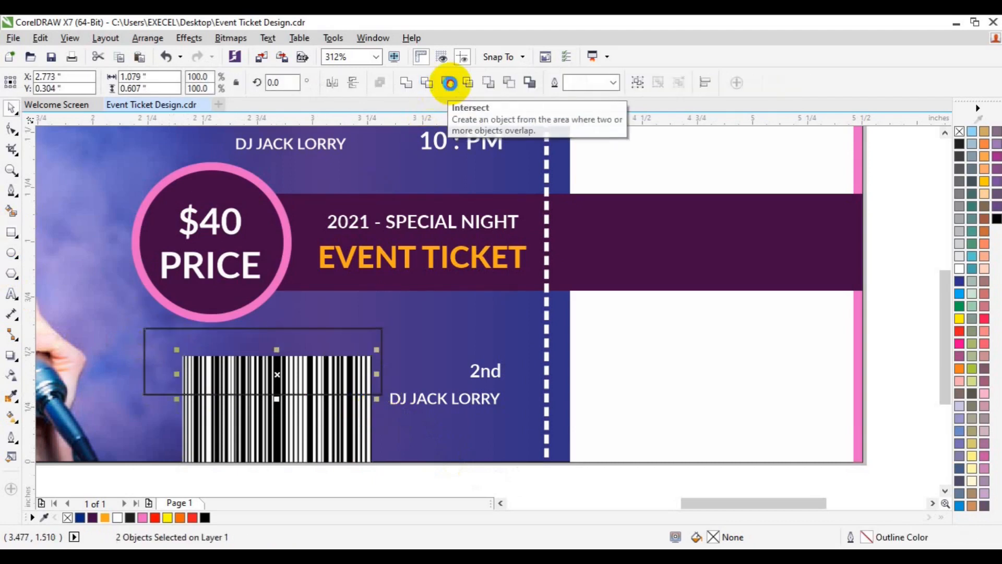
pyautogui.click(447, 83)
# Delete the original barcode and the cutting rectangle, and move the cropped barcode strip slightly down and left
pyautogui.click(299, 425)
pyautogui.press('Delete')
pyautogui.click(367, 339)
pyautogui.press('Delete')
pyautogui.click(344, 375)
pyautogui.moveTo(344, 374); pyautogui.dragTo(334, 385)
# Replace the DJ name in the copy beside the barcode with "TKT NO :" followed by a ticket number
pyautogui.click(12, 294)
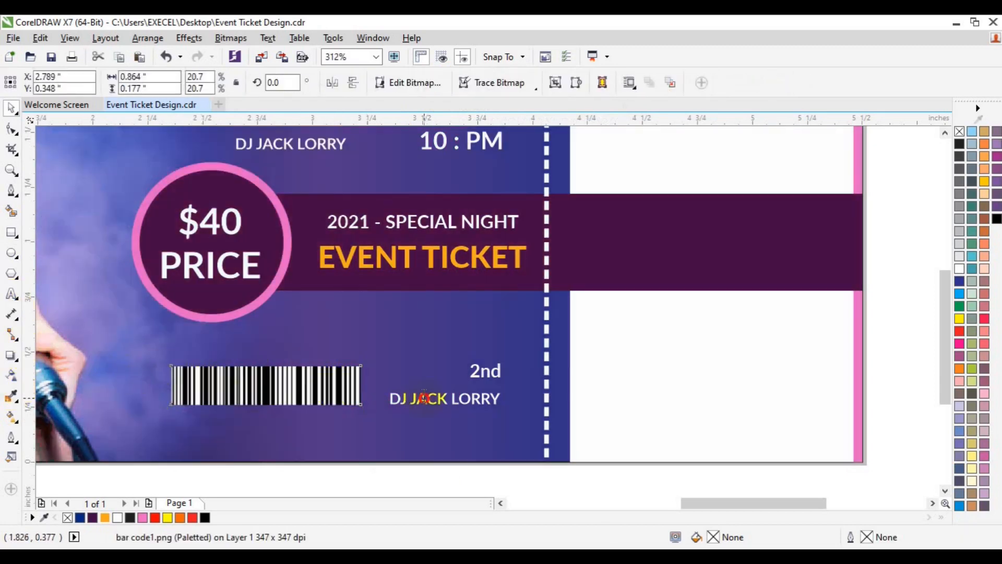
pyautogui.click(453, 397)
pyautogui.hotkey('ctrl', 'a')
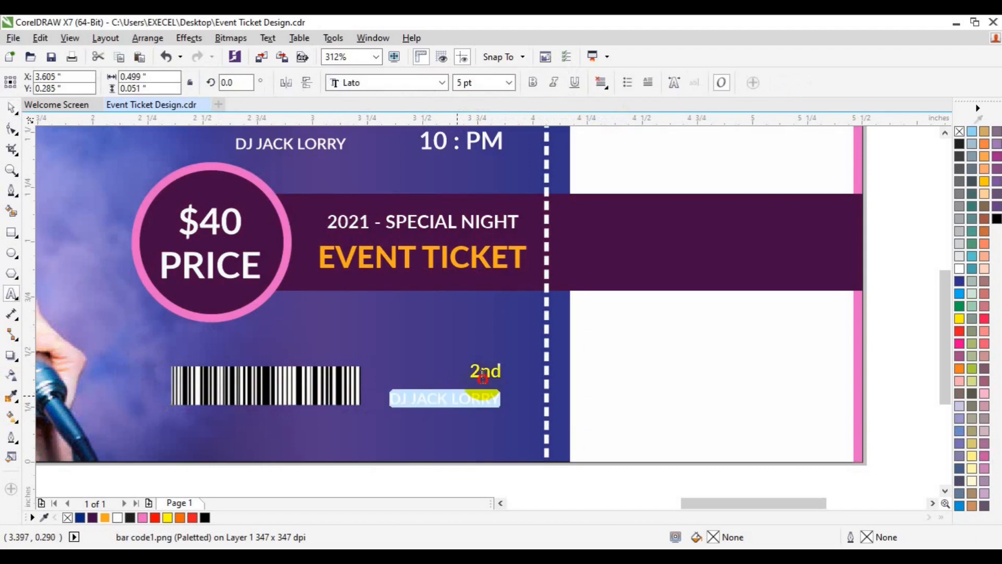
pyautogui.click(481, 376)
pyautogui.click(461, 399)
pyautogui.tripleClick(461, 400)
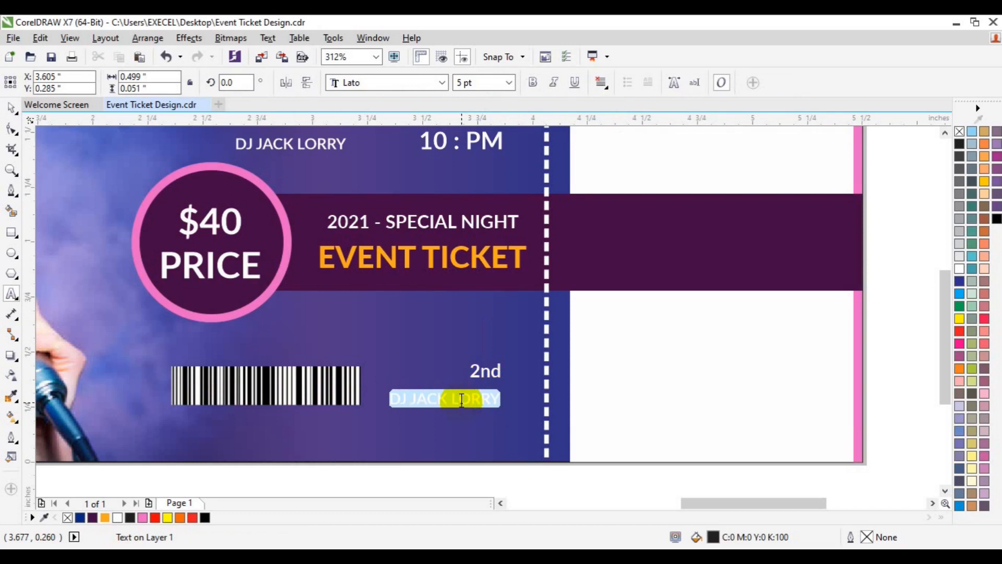
pyautogui.write('1')
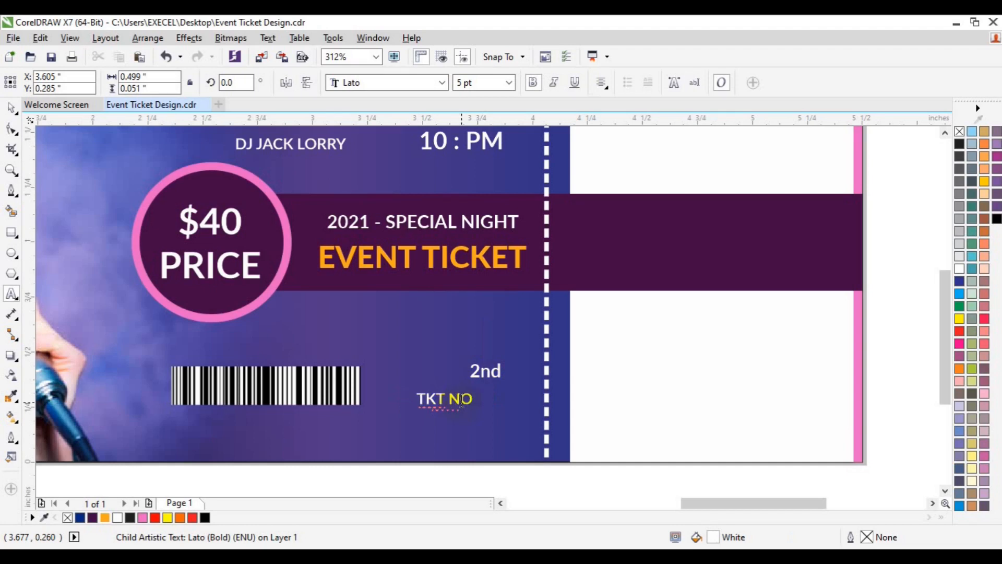
pyautogui.write('0976837')
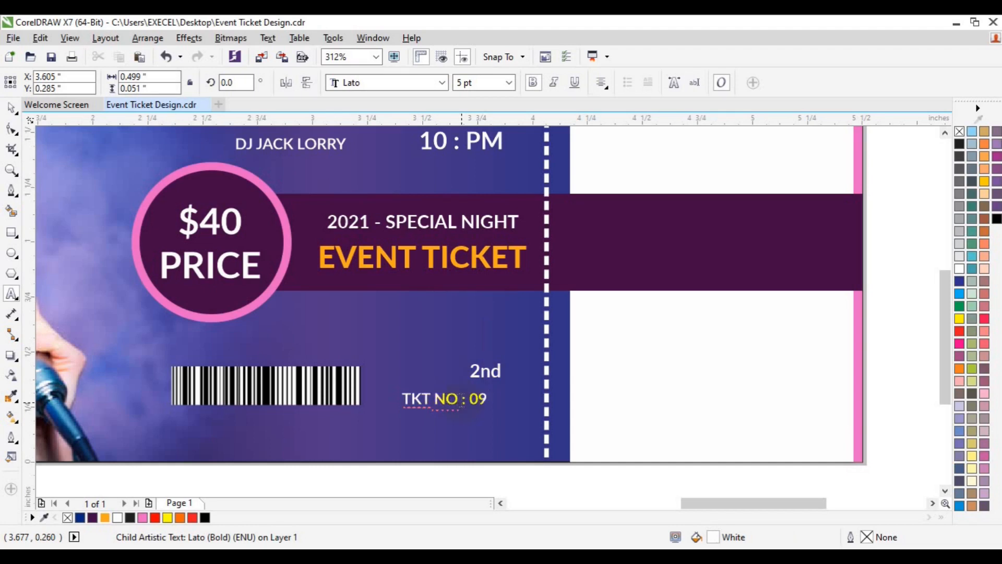
pyautogui.press('Escape')
pyautogui.click(10, 111)
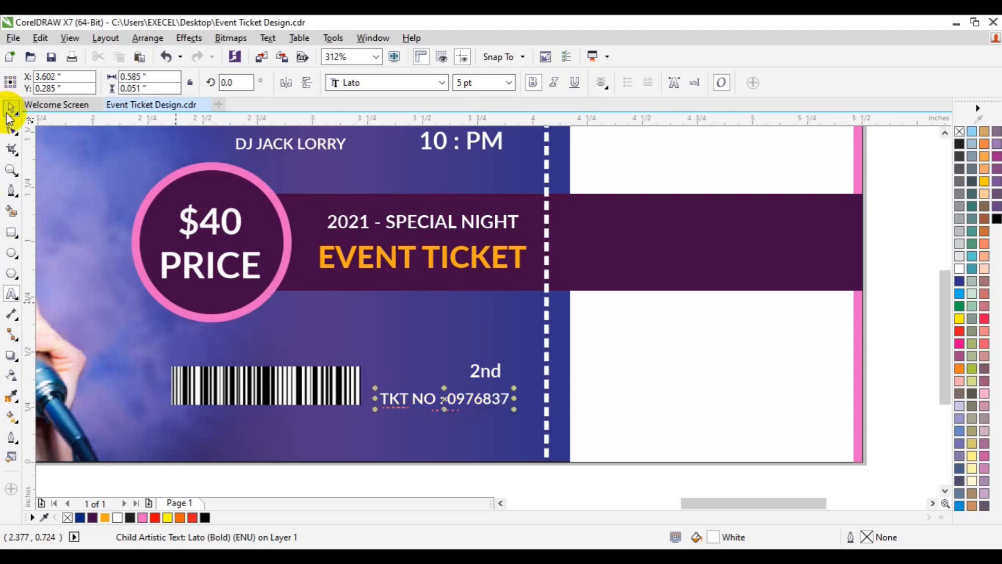
# Ungroup the copy beside the barcode and delete its "2nd" text
pyautogui.click(494, 372)
pyautogui.hotkey('ctrl', 'u')
pyautogui.click(491, 297)
pyautogui.click(492, 375)
pyautogui.press('Delete')
# Set the "TKT NO" text to the Bebas font and centre it vertically on the barcode
pyautogui.click(486, 391)
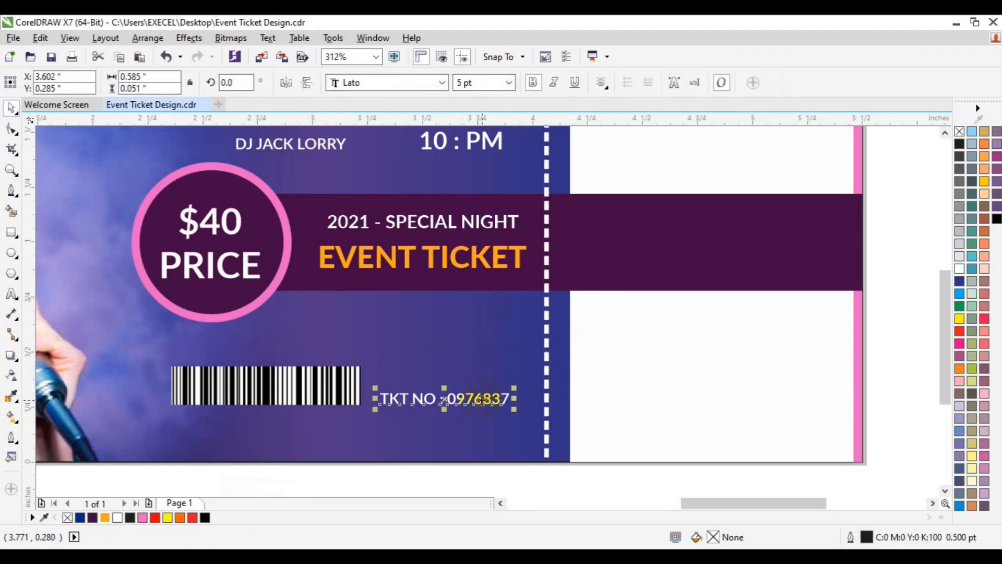
pyautogui.click(442, 84)
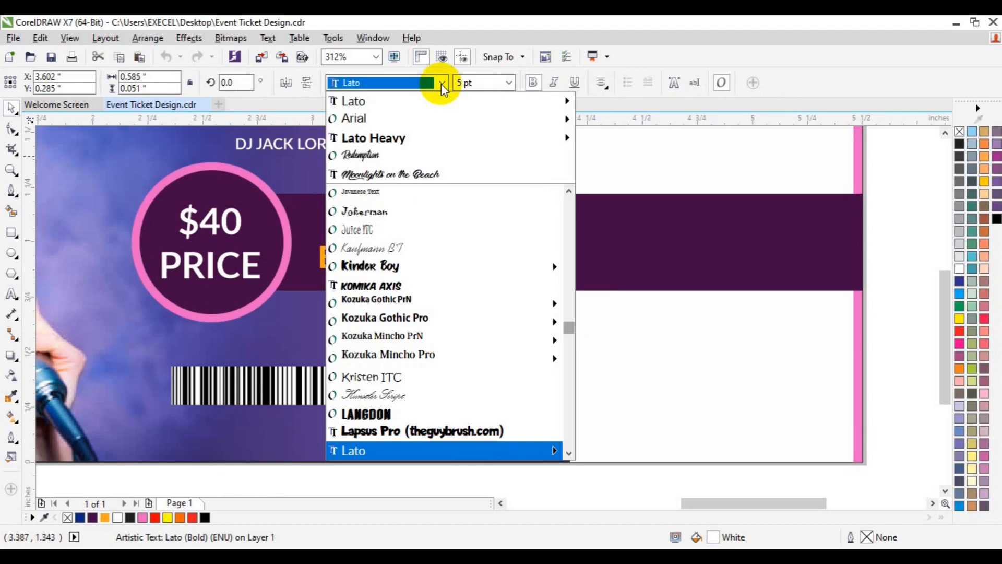
pyautogui.write('Back to Black Demo')
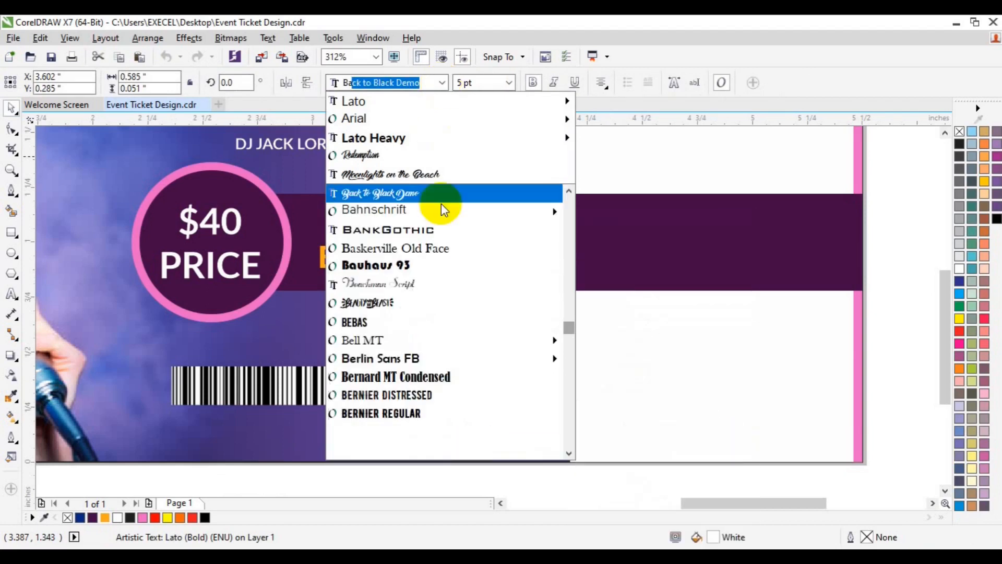
pyautogui.click(386, 319)
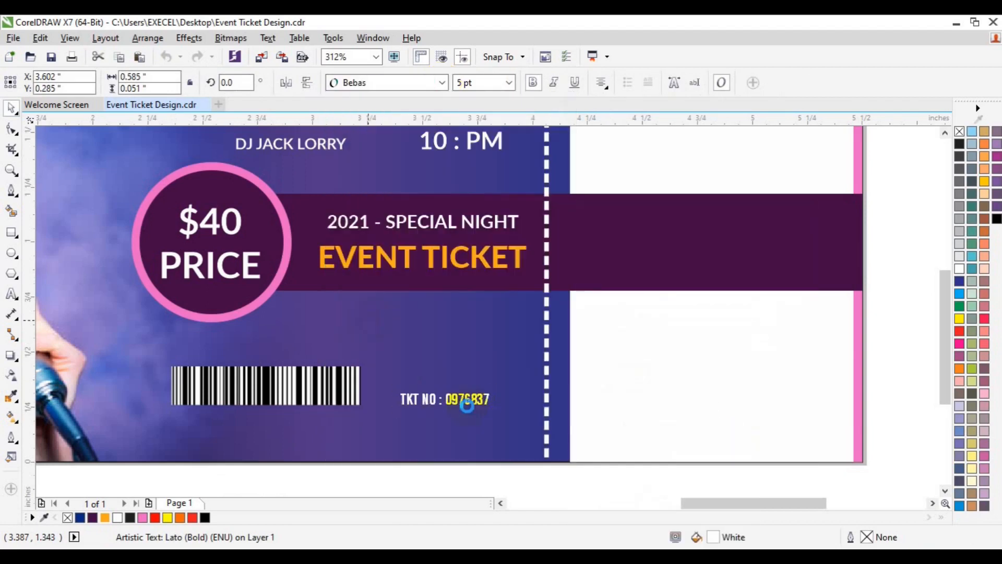
pyautogui.moveTo(466, 405); pyautogui.dragTo(461, 387)
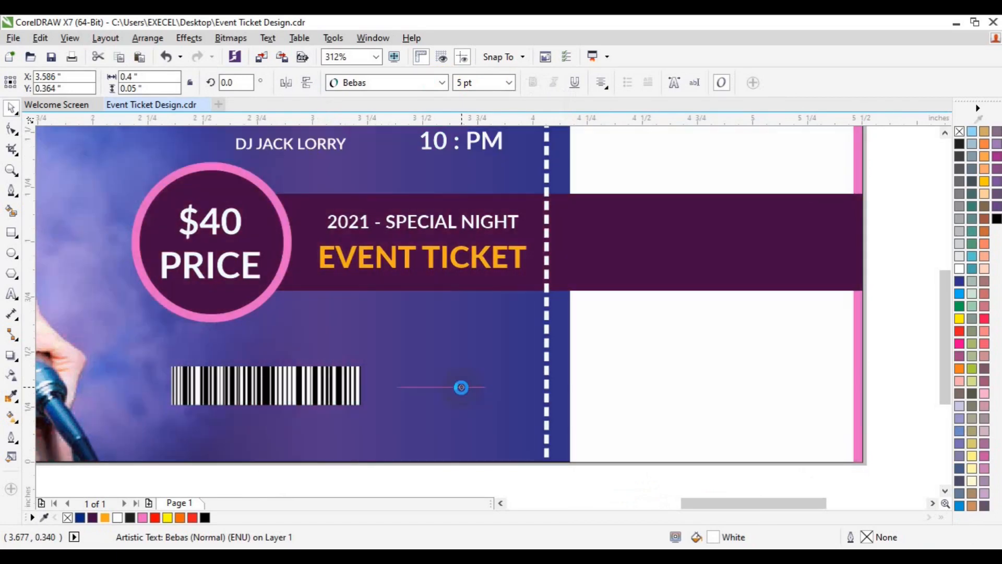
pyautogui.keyDown('shift'); pyautogui.click(342, 385); pyautogui.keyUp('shift')
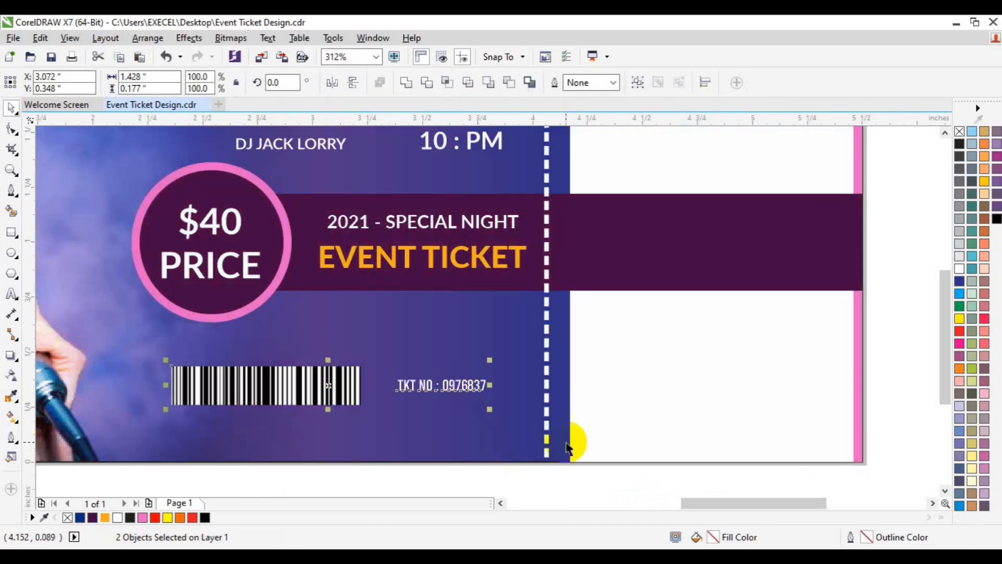
pyautogui.click(622, 469)
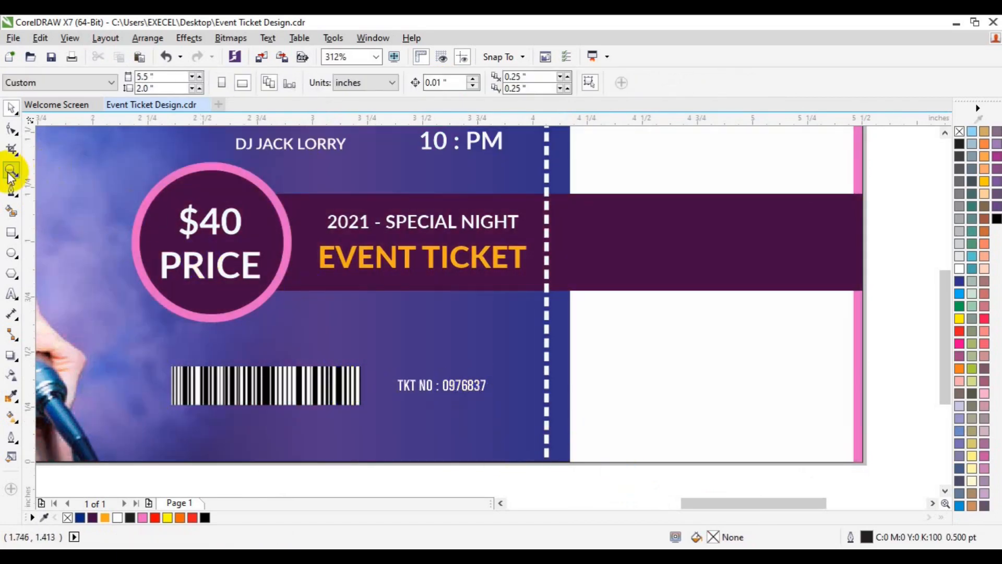
# Copy the "2021 - SPECIAL NIGHT / EVENT TICKET" title group onto the upper part of the white stub
pyautogui.click(373, 253)
pyautogui.click(369, 267)
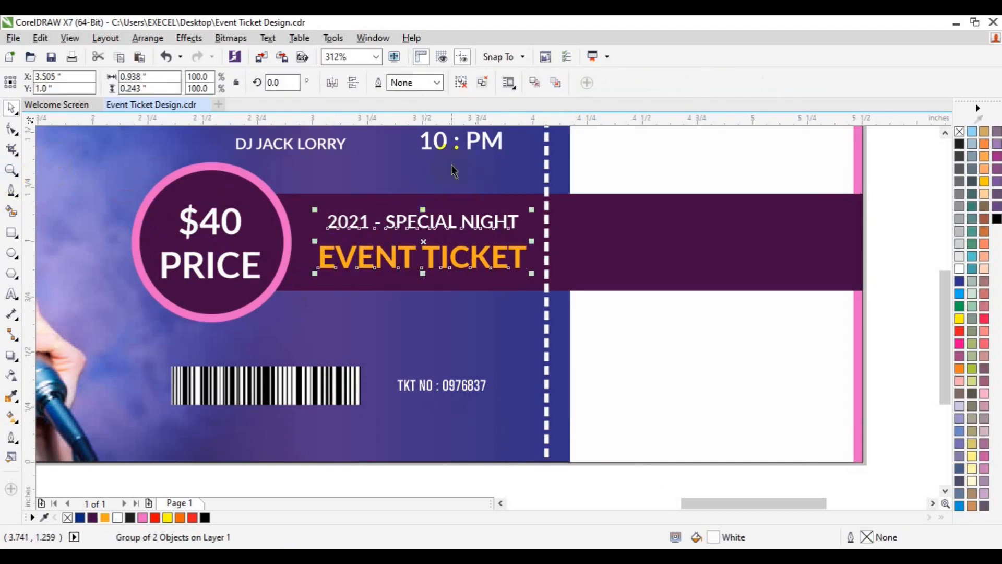
pyautogui.click(12, 170)
pyautogui.click(103, 79)
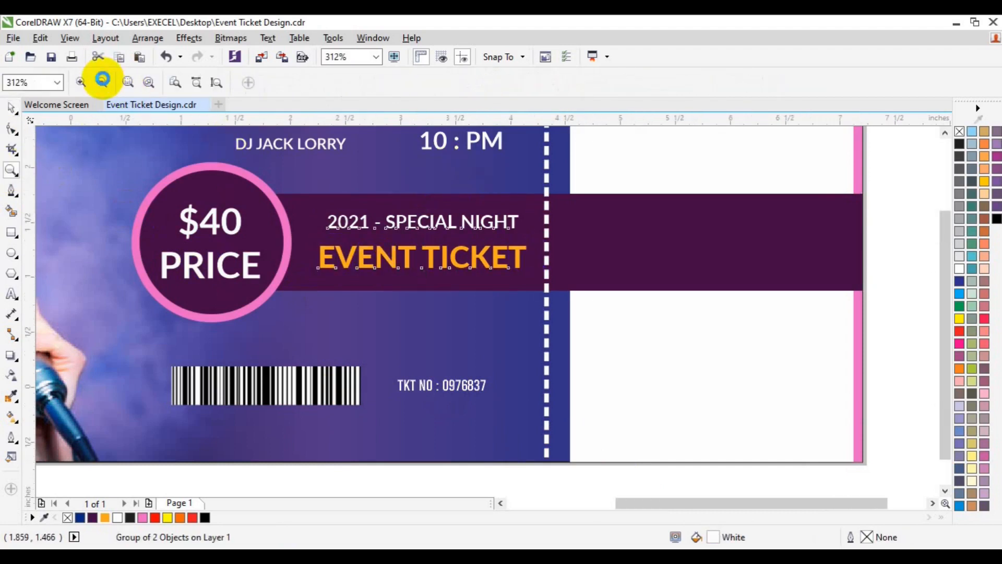
pyautogui.press('space')
pyautogui.click(732, 228)
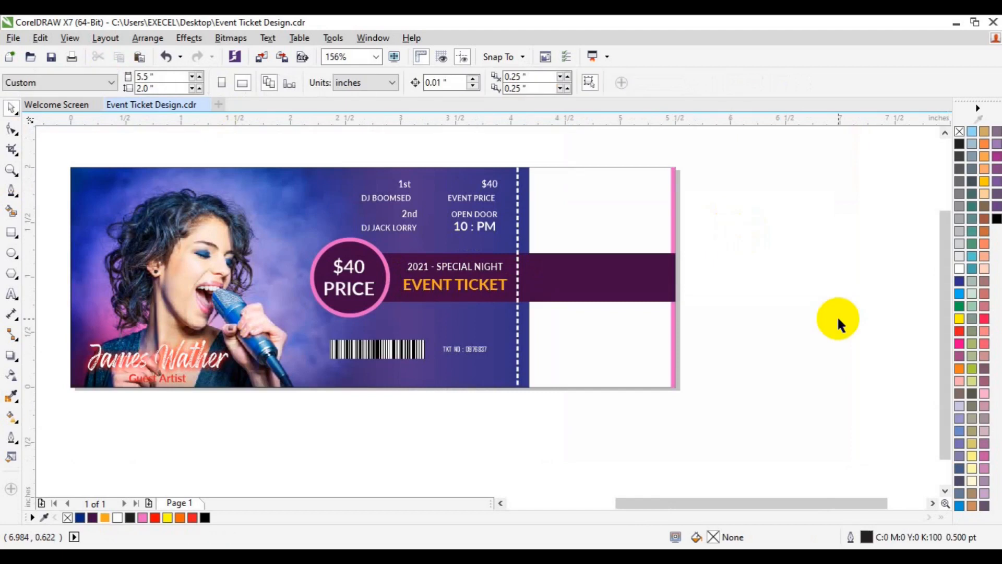
pyautogui.click(478, 273)
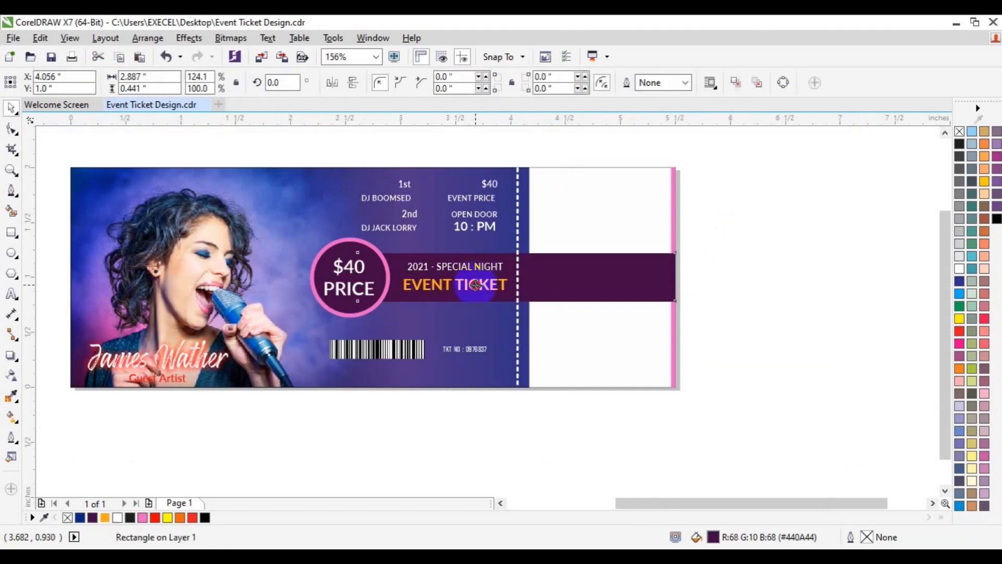
pyautogui.click(472, 286)
pyautogui.moveTo(473, 286); pyautogui.dragTo(594, 178)
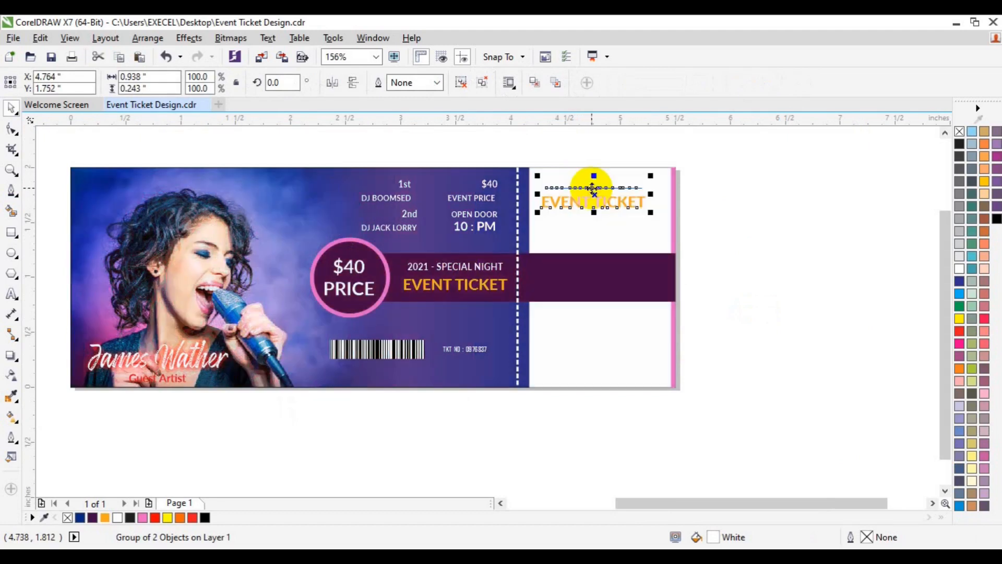
# Ungroup the copied title on the stub and colour its "2021 - SPECIAL NIGHT" line dark purple
pyautogui.hotkey('ctrl', 'u')
pyautogui.click(774, 201)
pyautogui.click(609, 188)
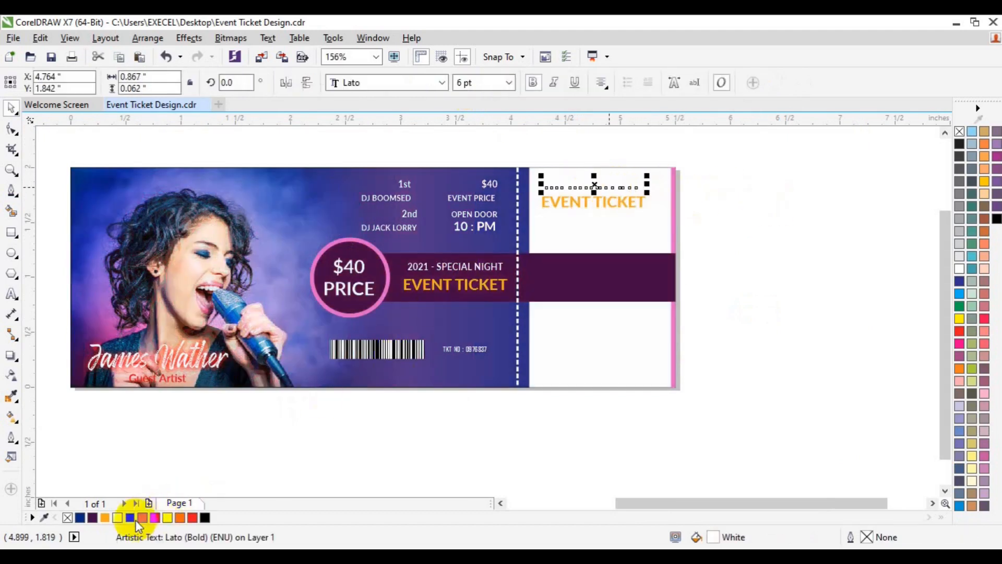
pyautogui.click(95, 520)
pyautogui.click(781, 317)
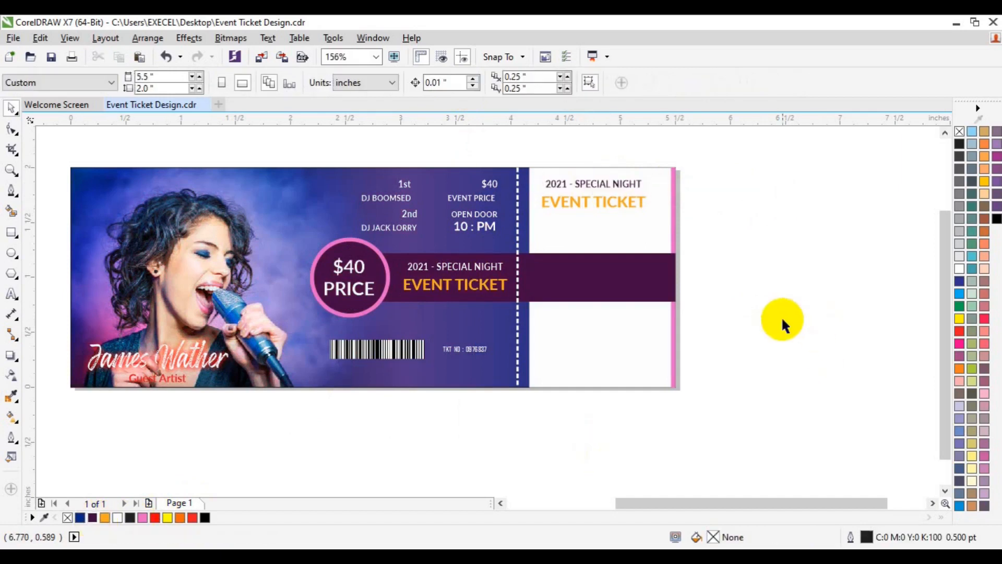
# Replace the stub's "EVENT TICKET" text with "VIP : $45 ENTER POSS"
pyautogui.click(601, 207)
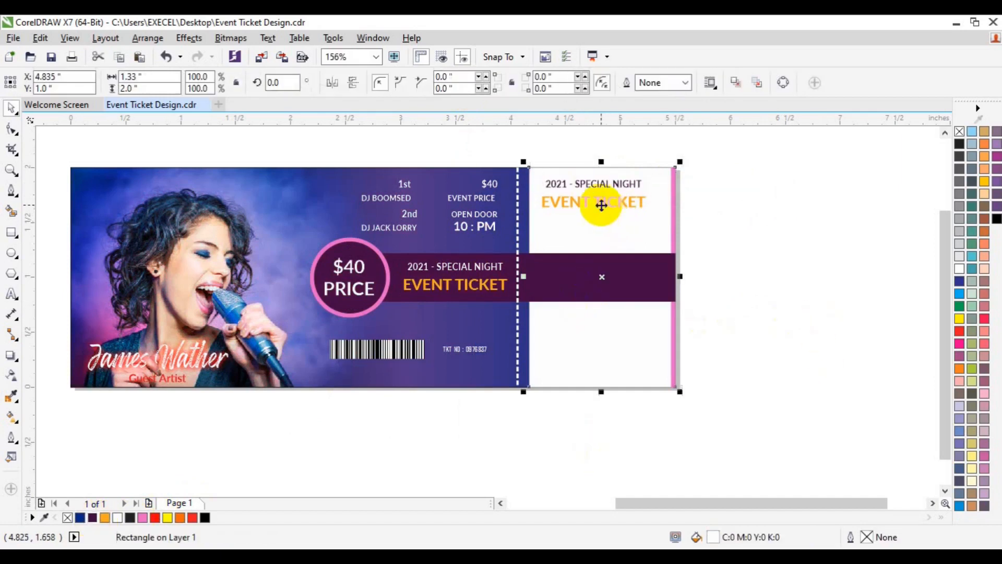
pyautogui.doubleClick(571, 201)
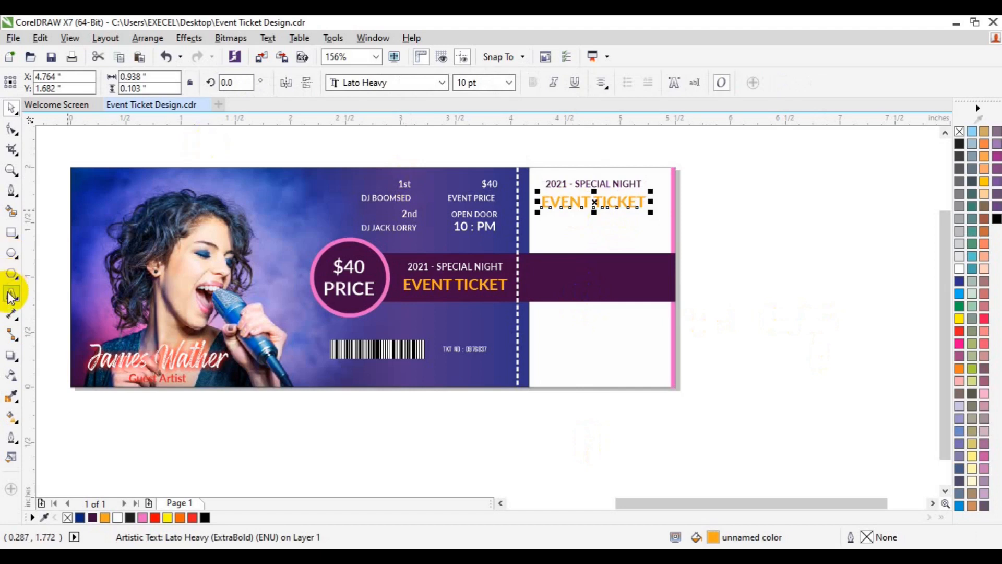
pyautogui.hotkey('ctrl', 'a')
pyautogui.write('VIP')
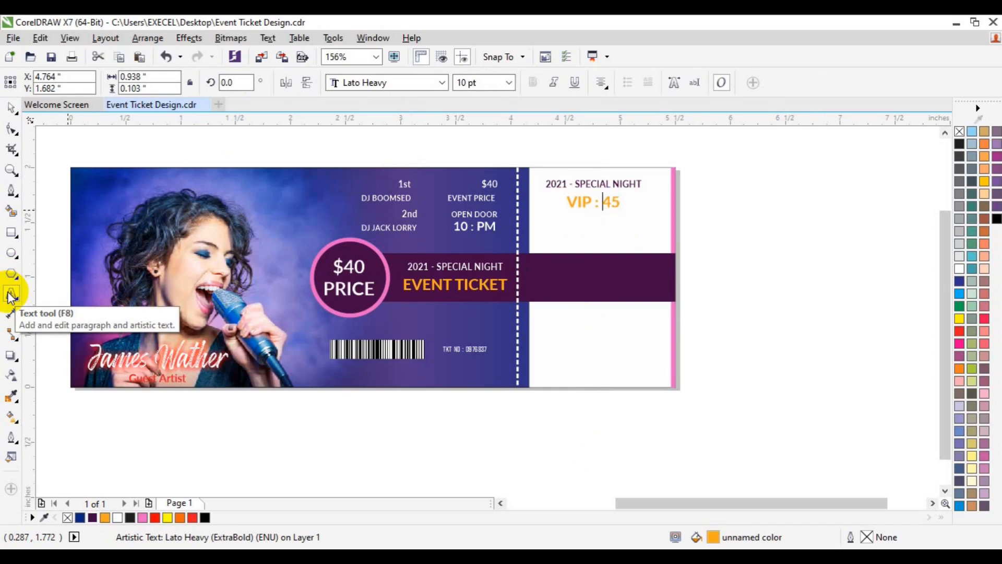
pyautogui.write(': $45 ENTER POSS')
# Set the stub's VIP text to 5 pt and colour it black
pyautogui.hotkey('ctrl', 'a')
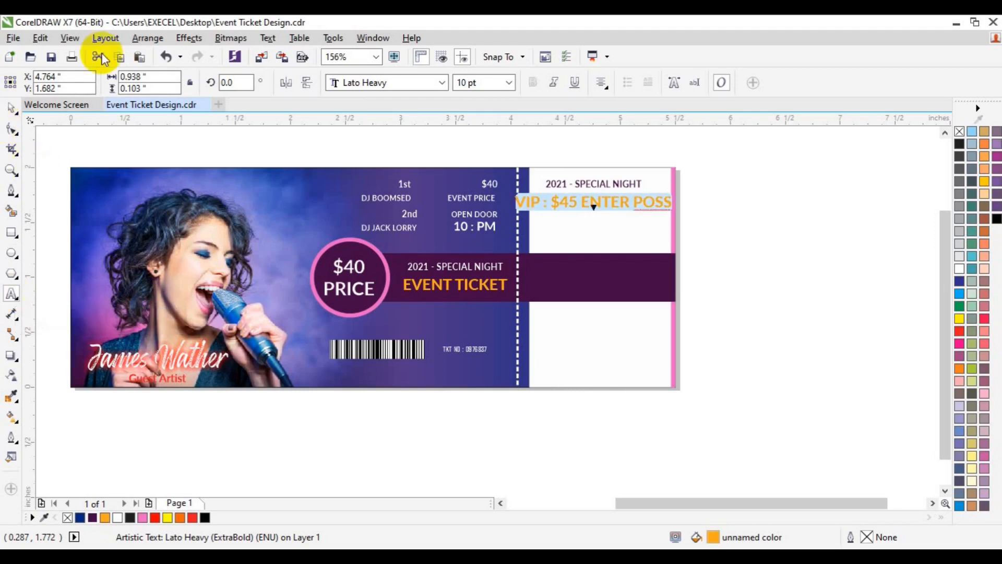
pyautogui.click(509, 81)
pyautogui.click(485, 135)
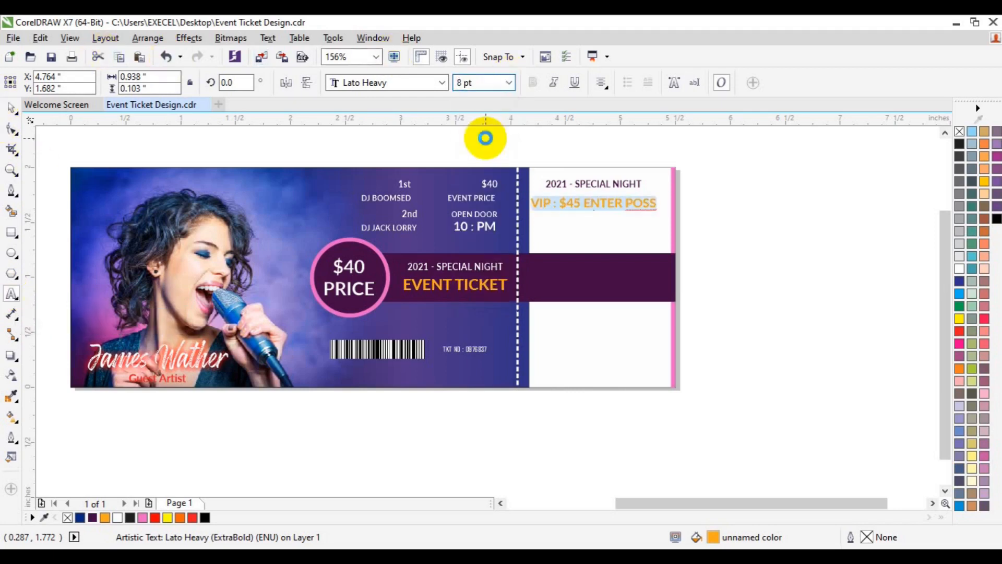
pyautogui.click(204, 516)
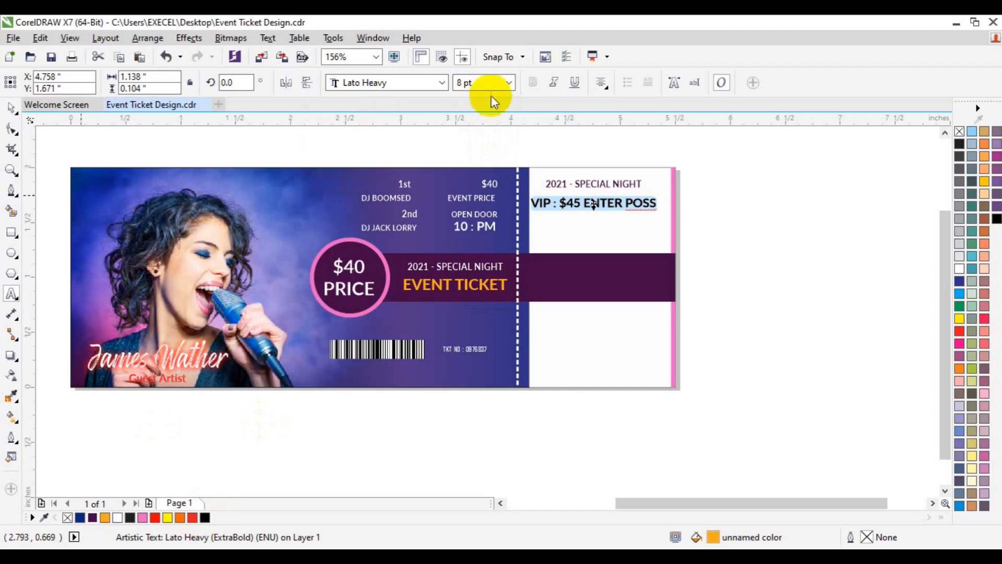
pyautogui.click(508, 82)
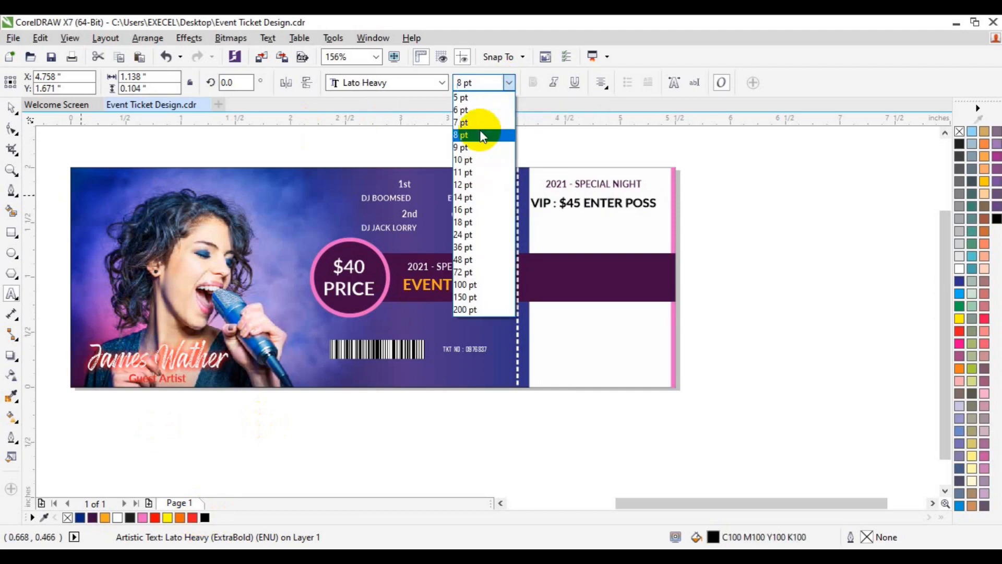
pyautogui.click(485, 110)
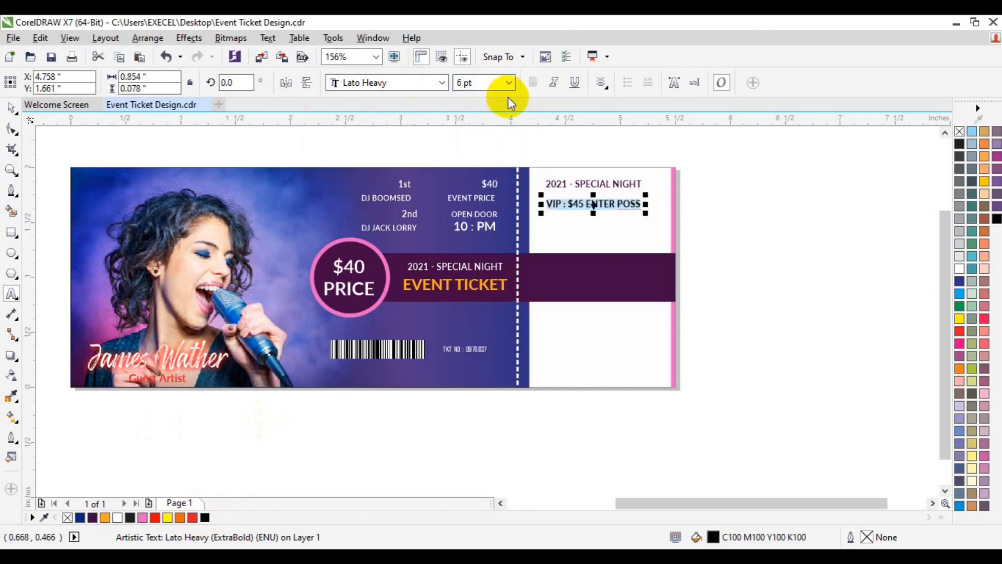
pyautogui.click(509, 83)
pyautogui.click(499, 97)
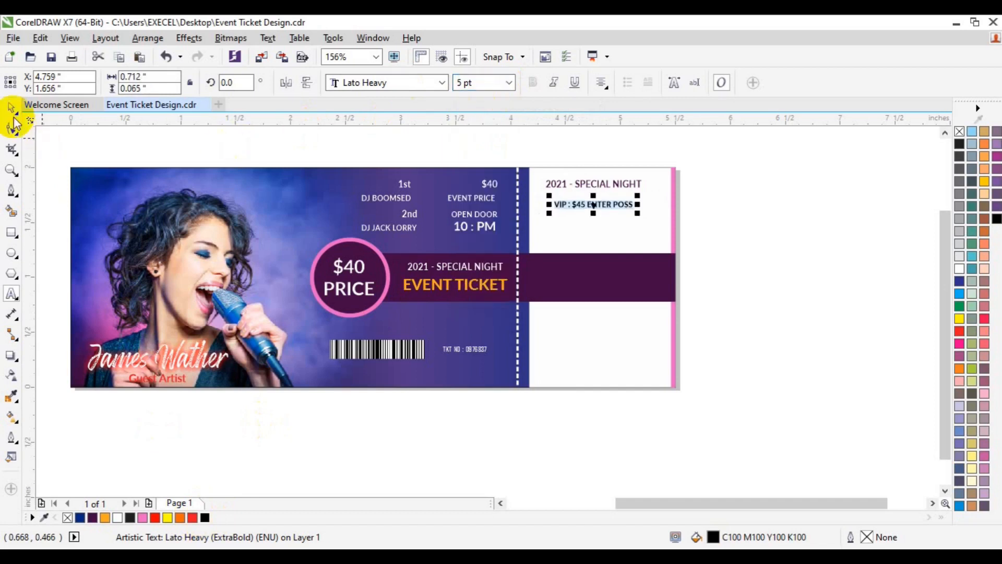
# Change the stub's "2021 - SPECIAL NIGHT" heading to a heavier Lato weight
pyautogui.click(585, 183)
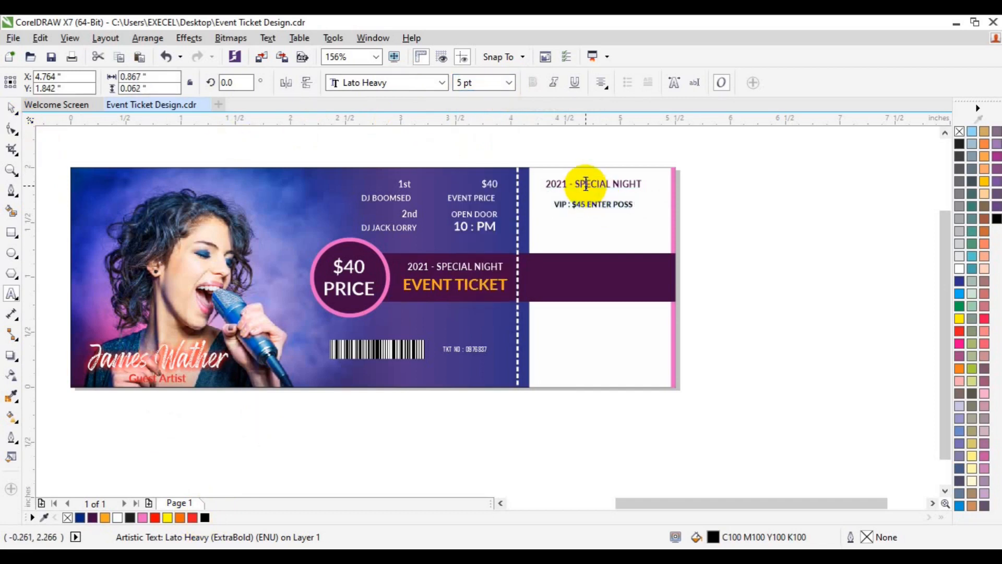
pyautogui.hotkey('ctrl', 'a')
pyautogui.click(441, 82)
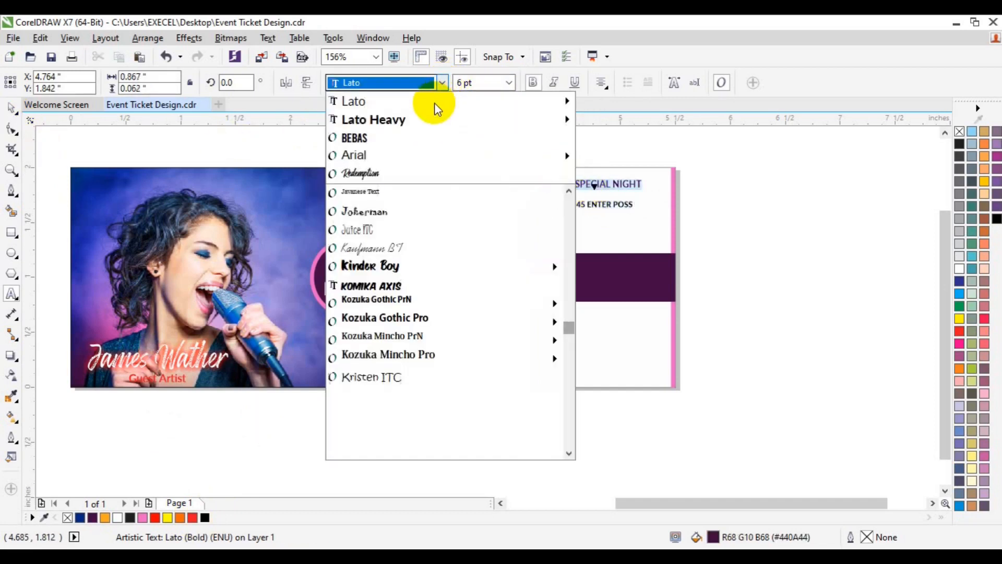
pyautogui.moveTo(422, 108)
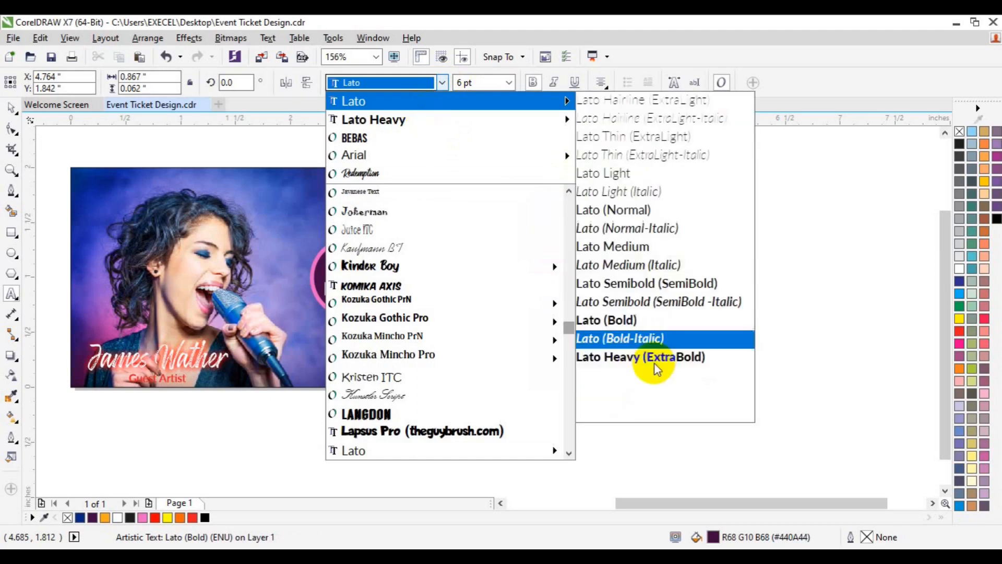
pyautogui.click(644, 389)
# Align the VIP text to the left edge of the stub's "2021 - SPECIAL NIGHT" heading
pyautogui.click(11, 106)
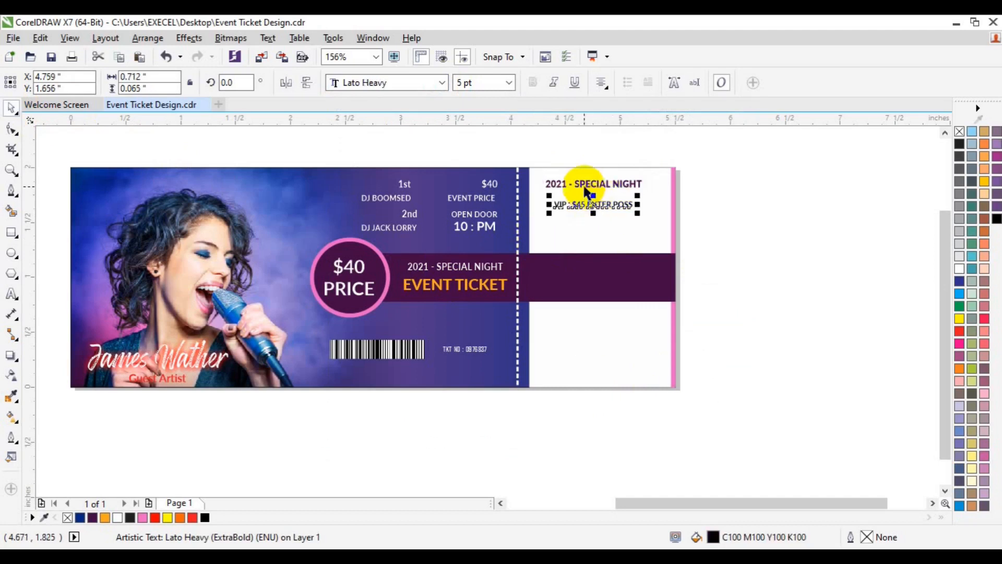
pyautogui.keyDown('shift'); pyautogui.click(585, 187); pyautogui.keyUp('shift')
pyautogui.click(737, 224)
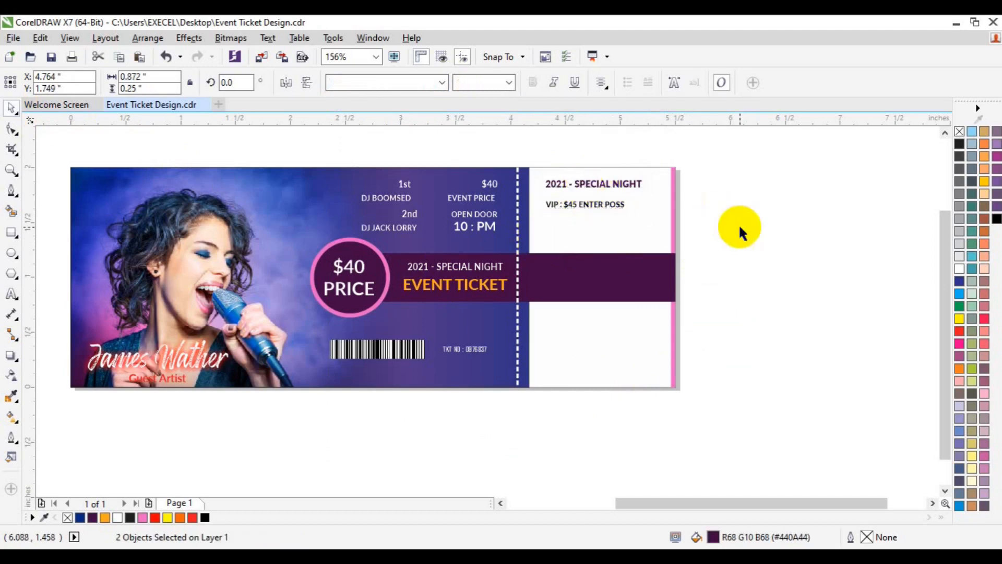
# Add the line "21 - NIGHT/RWE-03/C-1" below the stub's VIP text and fully justify both lines
pyautogui.click(596, 209)
pyautogui.click(11, 295)
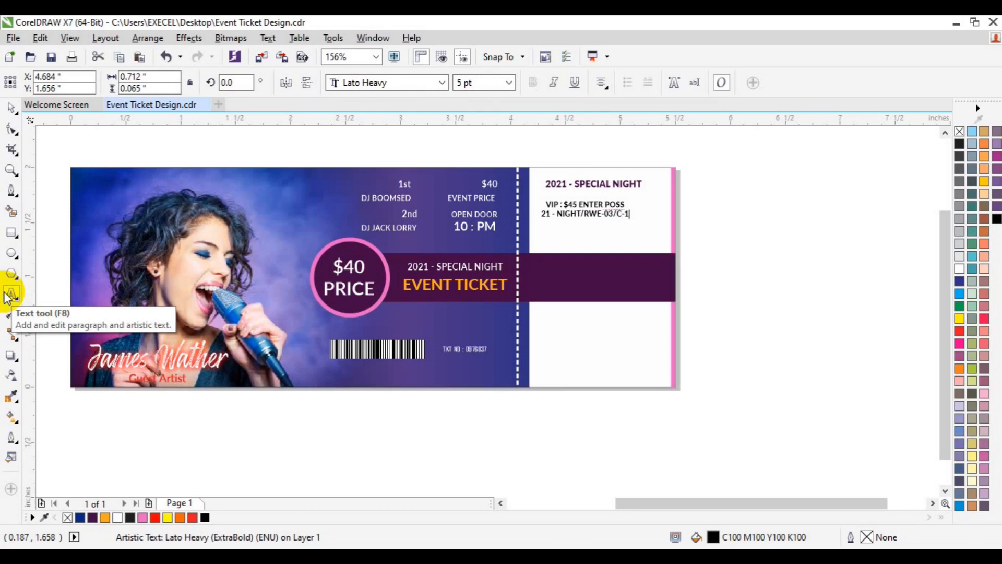
pyautogui.hotkey('ctrl', 'a')
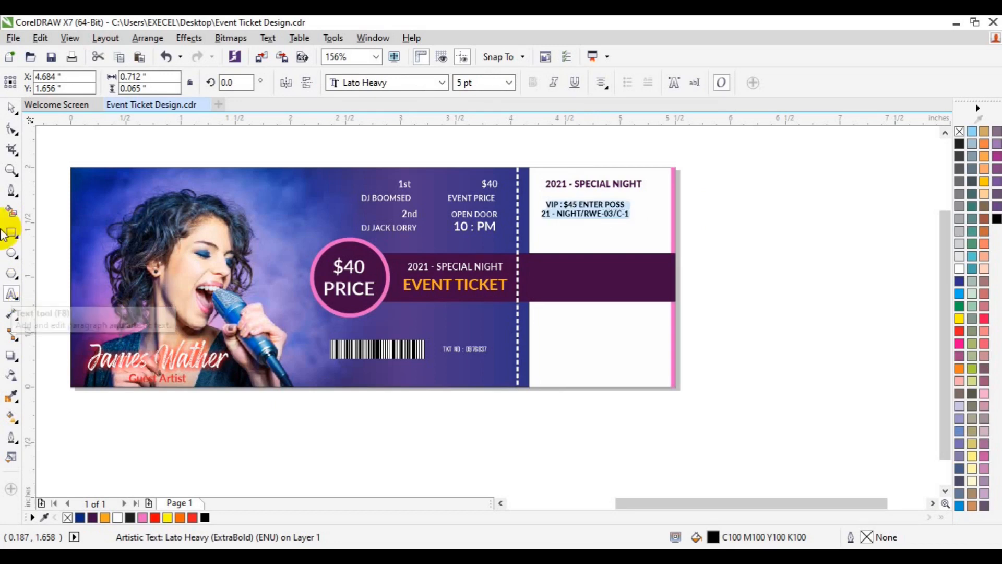
pyautogui.click(602, 82)
pyautogui.click(613, 172)
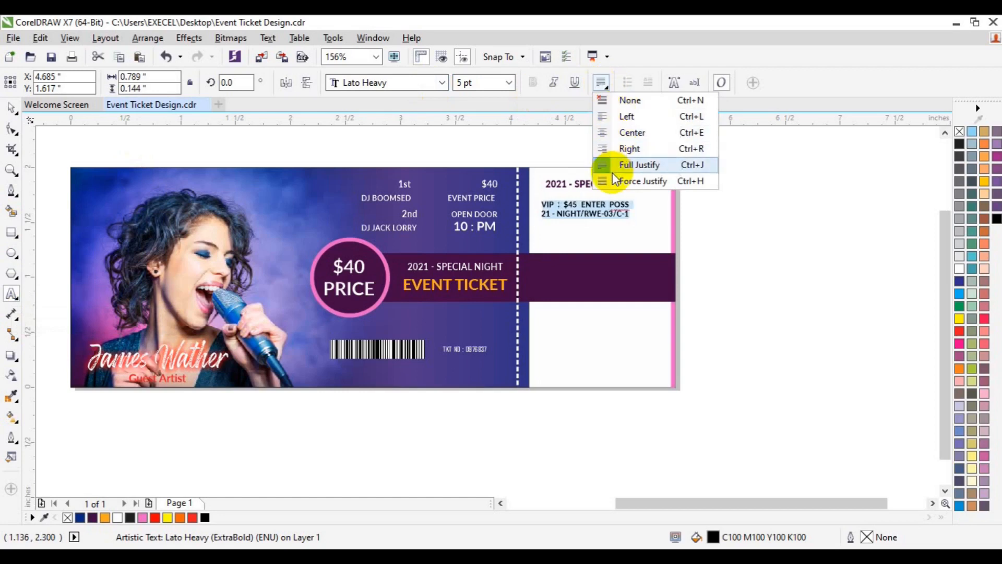
pyautogui.click(612, 171)
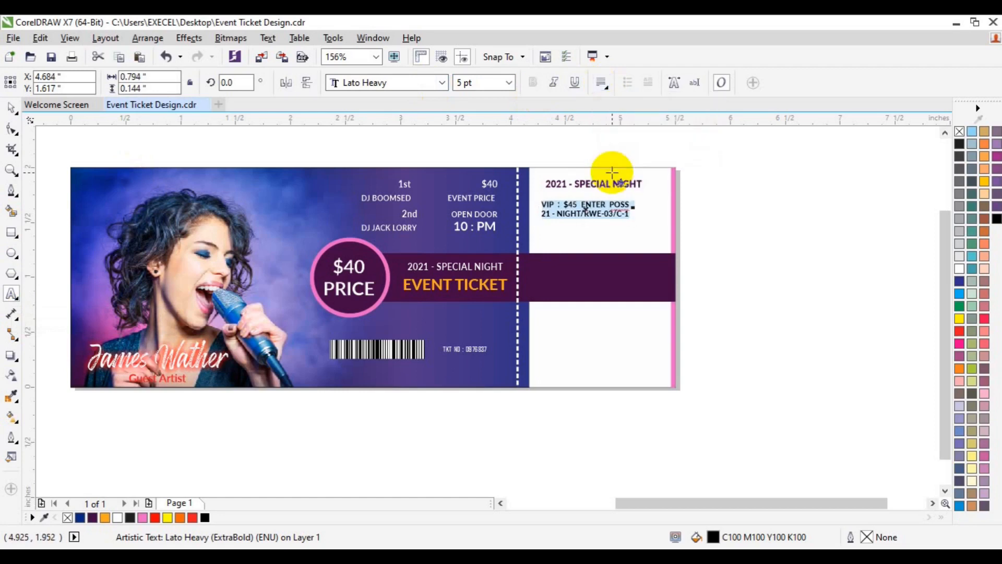
# Set the line spacing of the stub's two-line VIP text to 140%
pyautogui.hotkey('ctrl', 't')
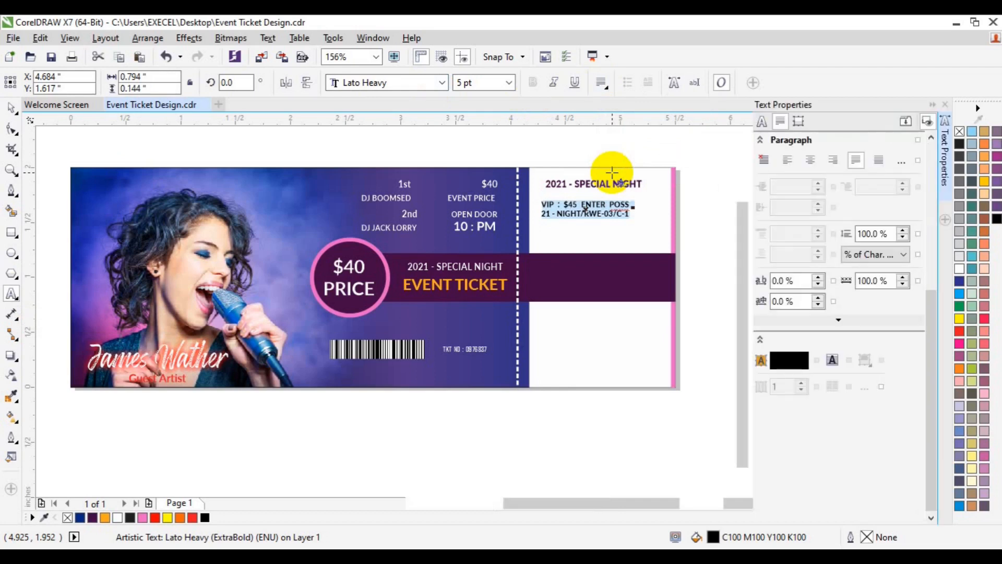
pyautogui.click(870, 233)
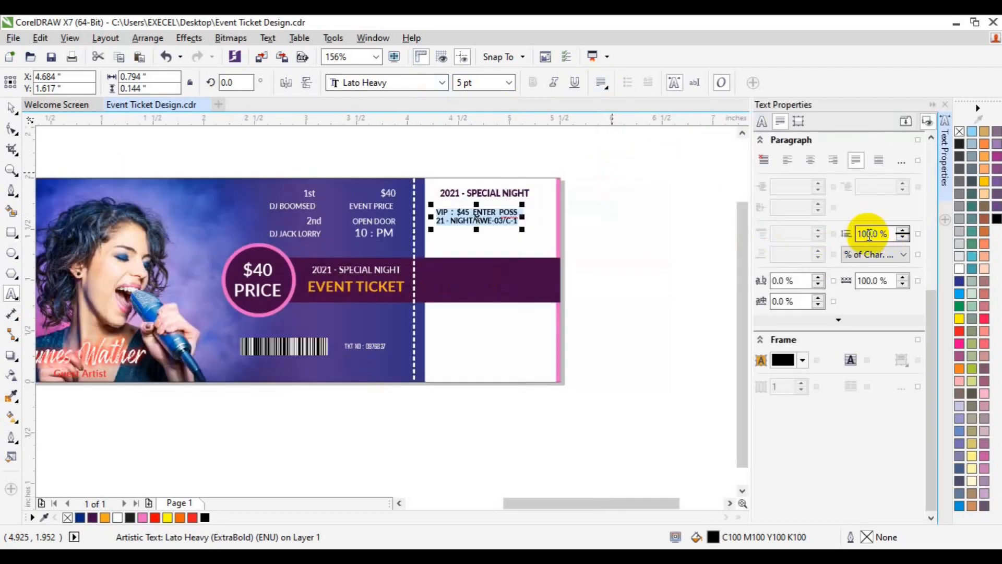
pyautogui.click(868, 234)
pyautogui.press('BackSpace')
pyautogui.write('2')
pyautogui.press('Return')
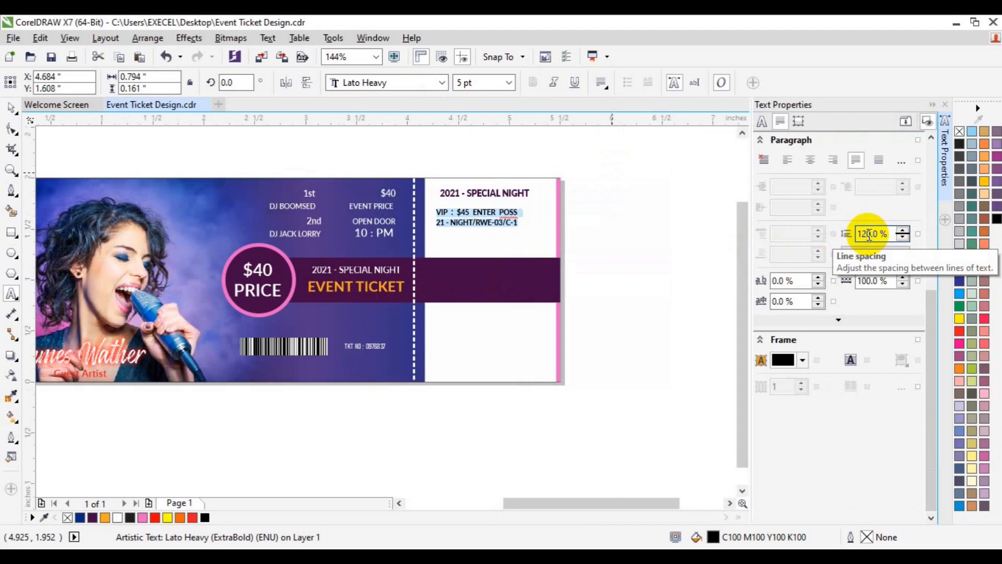
pyautogui.click(866, 233)
pyautogui.press('BackSpace')
pyautogui.write('4')
pyautogui.press('Return')
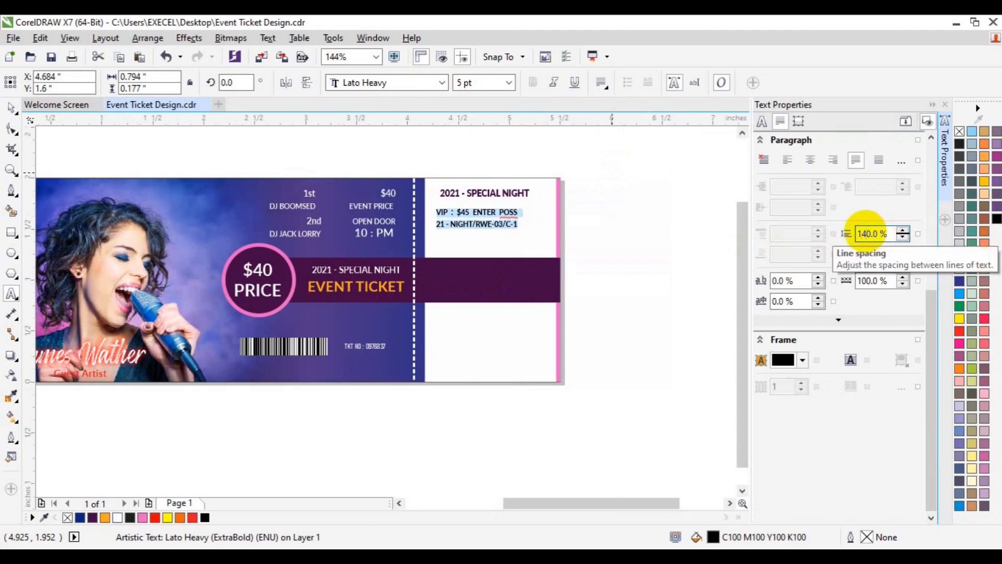
# Left-align the two-line VIP text with the stub heading and group the two texts
pyautogui.click(11, 107)
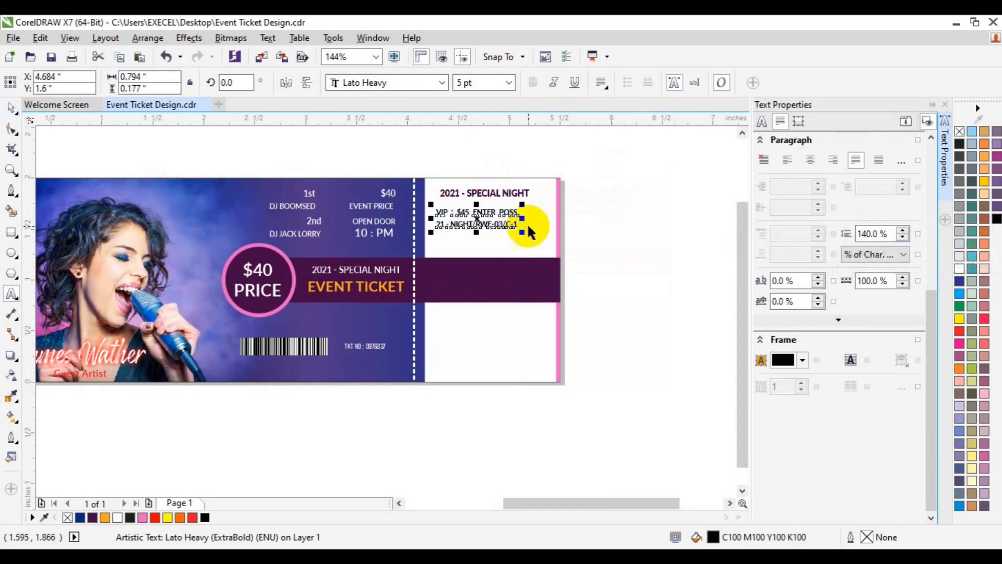
pyautogui.keyDown('shift'); pyautogui.click(453, 198); pyautogui.keyUp('shift')
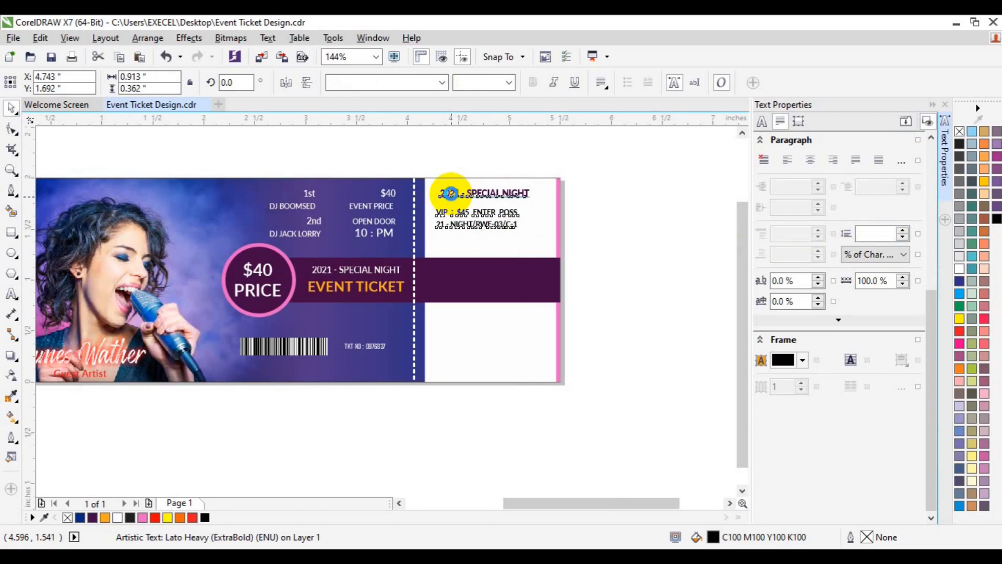
pyautogui.click(697, 244)
pyautogui.moveTo(407, 146); pyautogui.dragTo(550, 253)
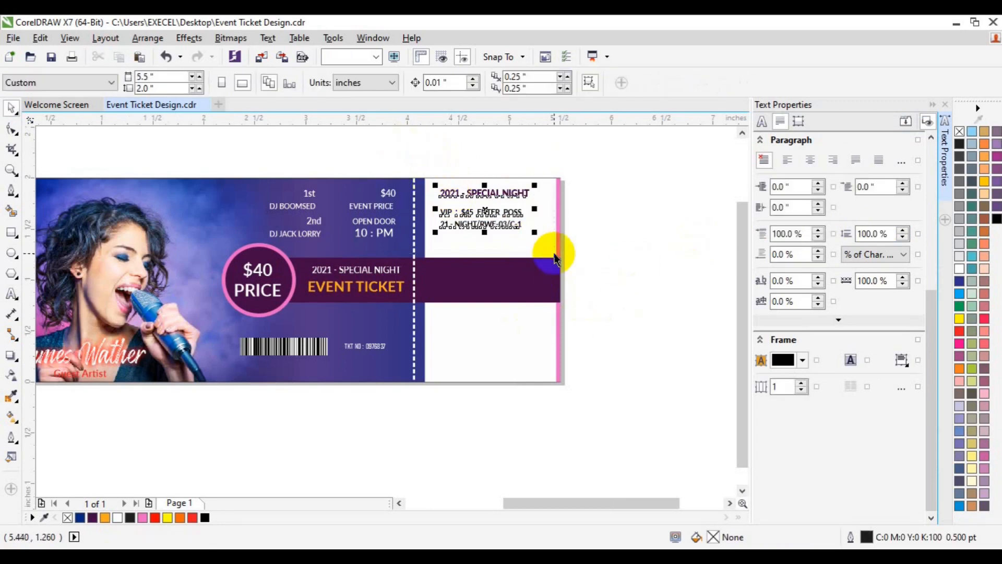
# Bottom-align the stub's text group with the DJ line-up and event details block
pyautogui.moveTo(244, 156); pyautogui.dragTo(414, 256)
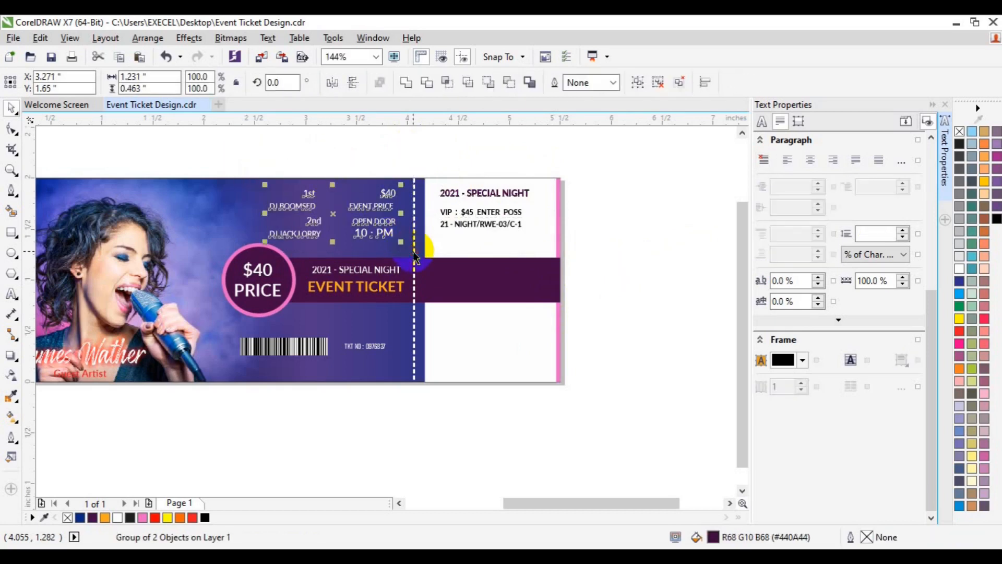
pyautogui.keyDown('shift'); pyautogui.click(471, 224); pyautogui.keyUp('shift')
pyautogui.press('b')
pyautogui.press('b')
pyautogui.moveTo(471, 222); pyautogui.dragTo(472, 223)
pyautogui.click(612, 180)
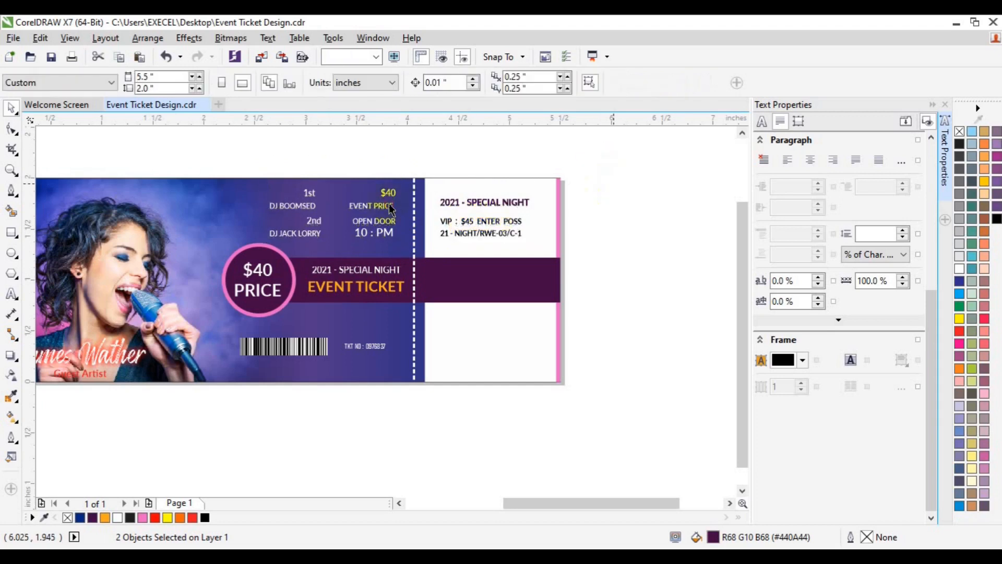
# Ungroup the DJ line-up and event details block and duplicate the "$40 EVENT PRICE" text onto the stub's part of the purple bar
pyautogui.click(391, 209)
pyautogui.click(463, 82)
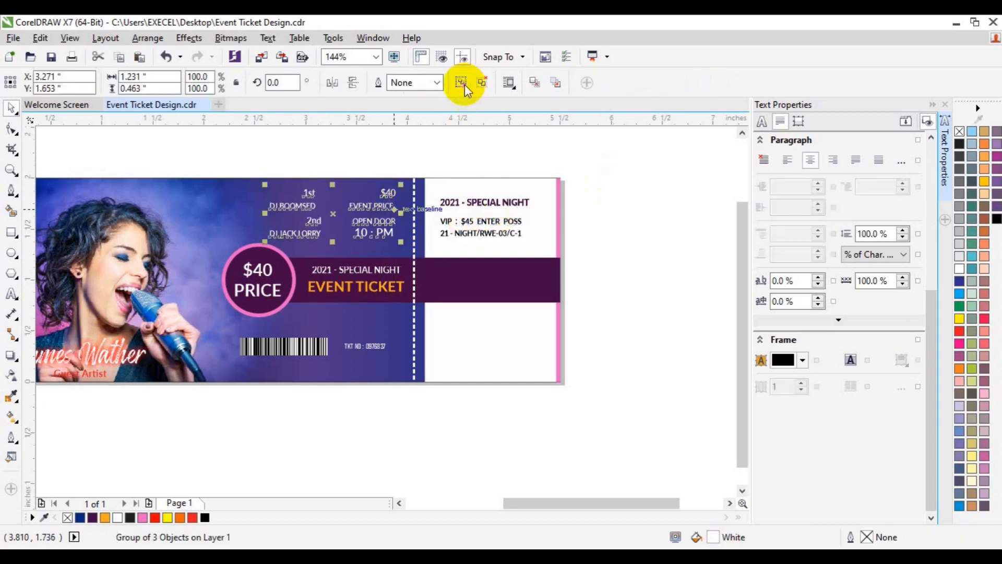
pyautogui.click(430, 215)
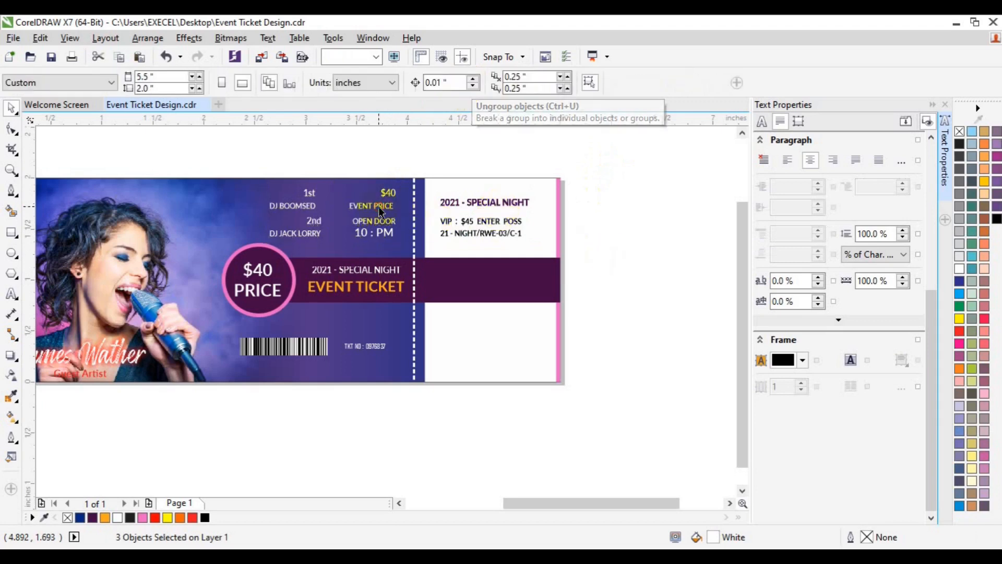
pyautogui.click(378, 205)
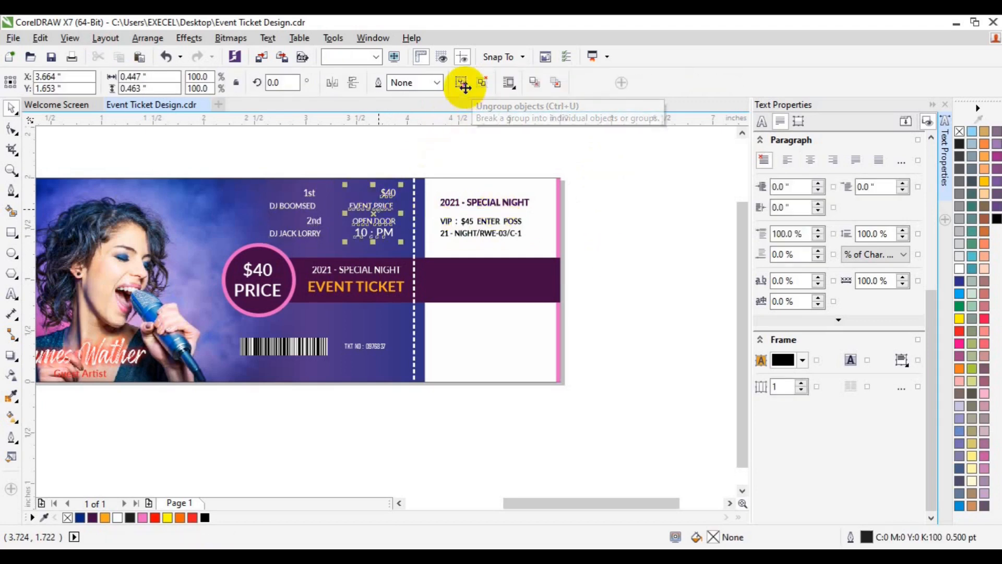
pyautogui.click(463, 85)
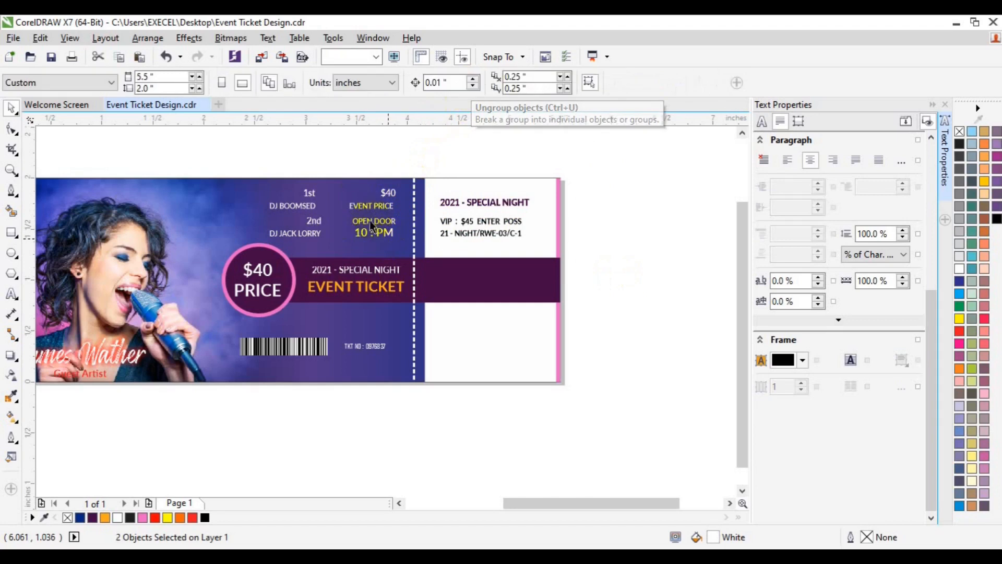
pyautogui.click(369, 220)
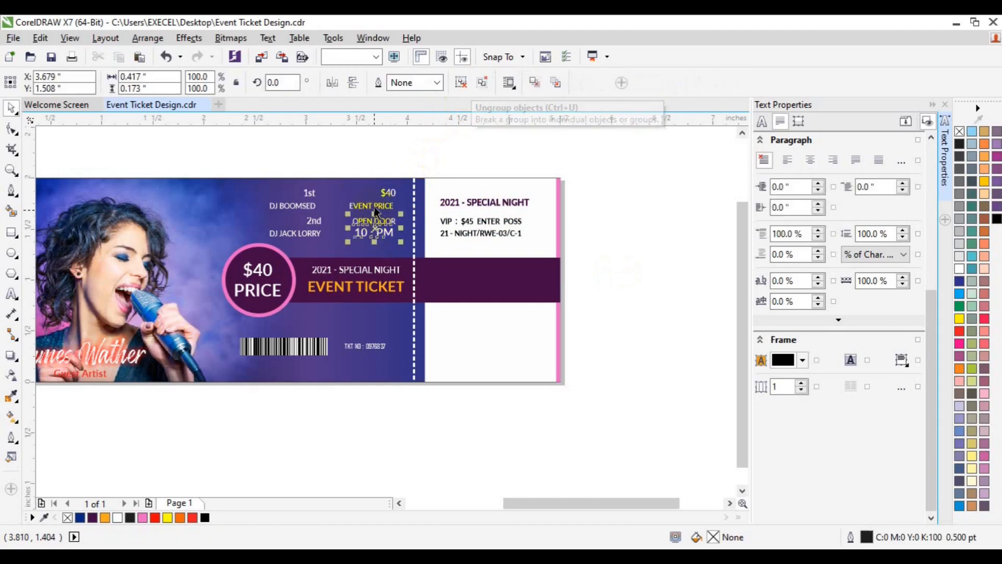
pyautogui.moveTo(375, 204); pyautogui.dragTo(466, 278)
pyautogui.click(8, 300)
pyautogui.doubleClick(9, 300)
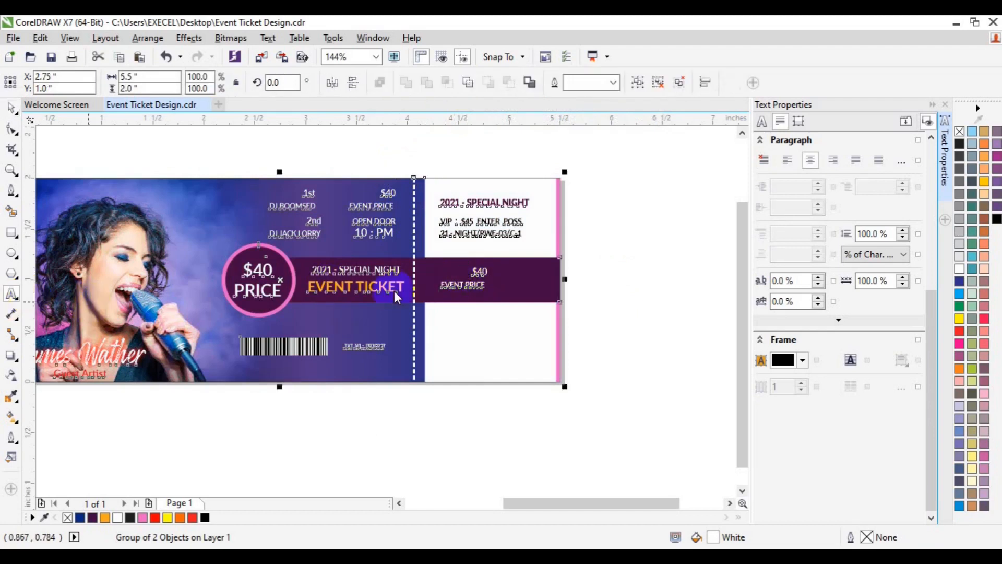
pyautogui.hotkey('ctrl', 'space')
# Replace the duplicated "EVENT PRICE" text on the stub's purple bar with "Time : 10 : PM"
pyautogui.click(482, 288)
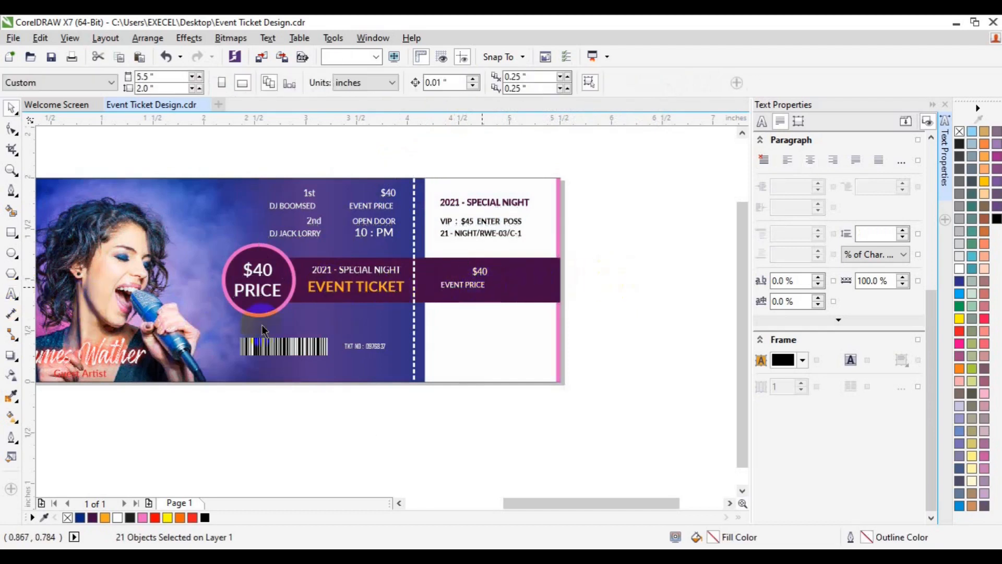
pyautogui.click(14, 294)
pyautogui.click(13, 297)
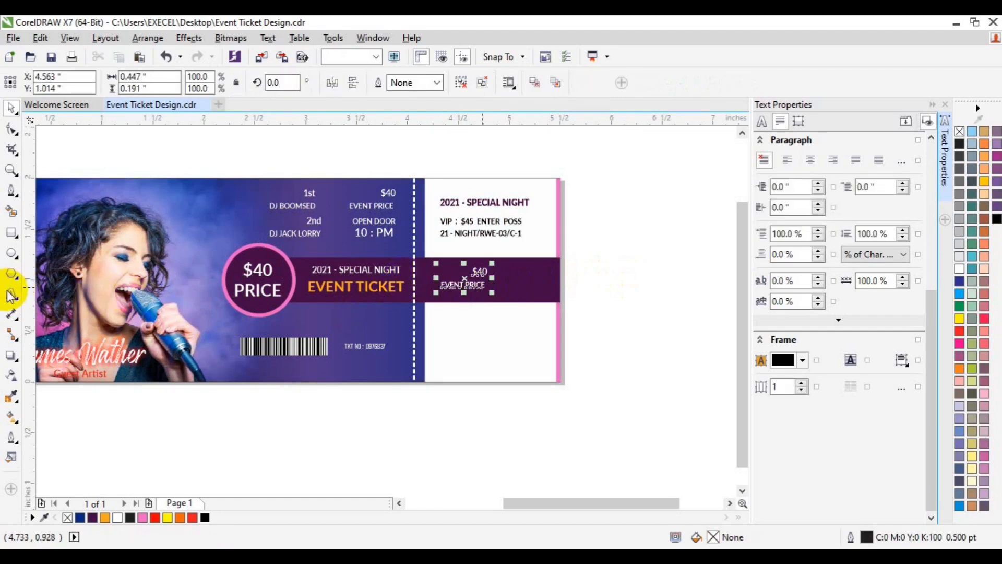
pyautogui.click(479, 287)
pyautogui.tripleClick(479, 285)
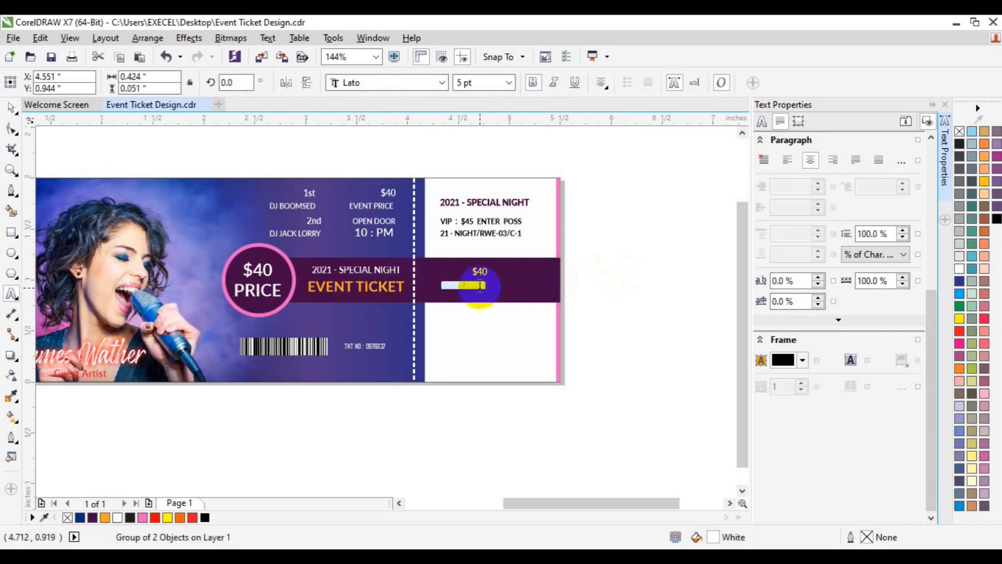
pyautogui.write('Time')
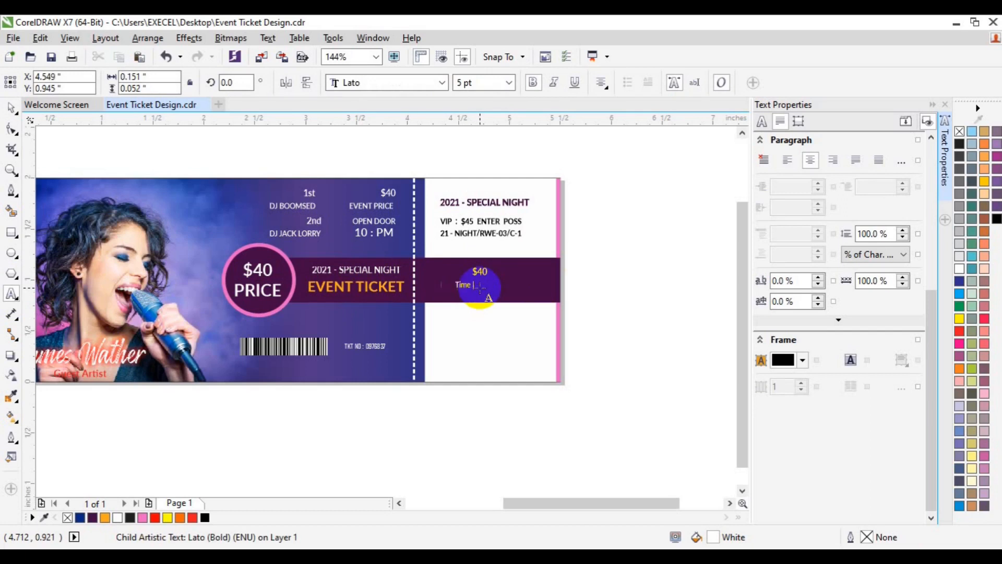
pyautogui.write(' : 10 : PM')
# Delete the duplicated "$40" text above the time line on the stub's purple bar
pyautogui.click(478, 275)
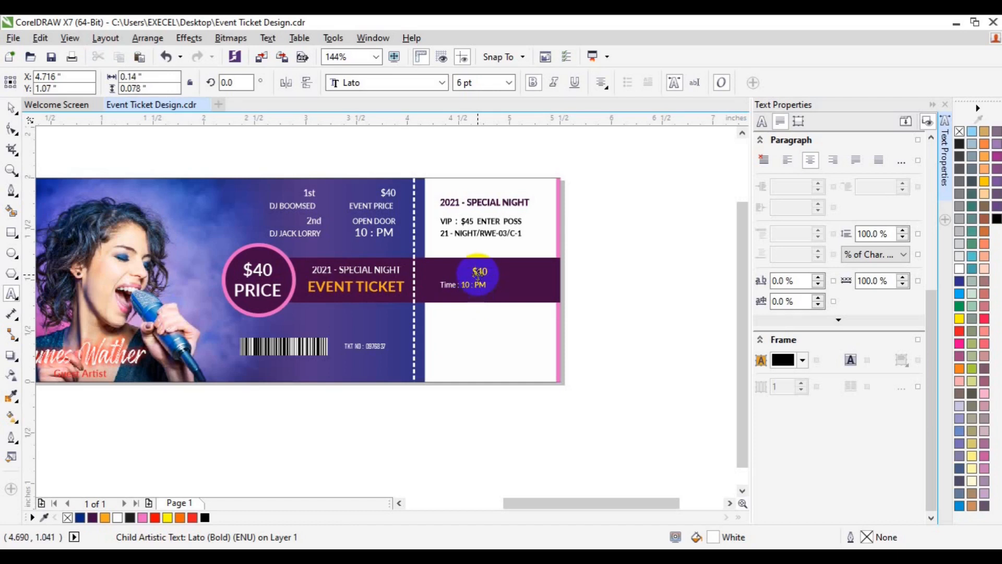
pyautogui.press('BackSpace')
pyautogui.click(479, 287)
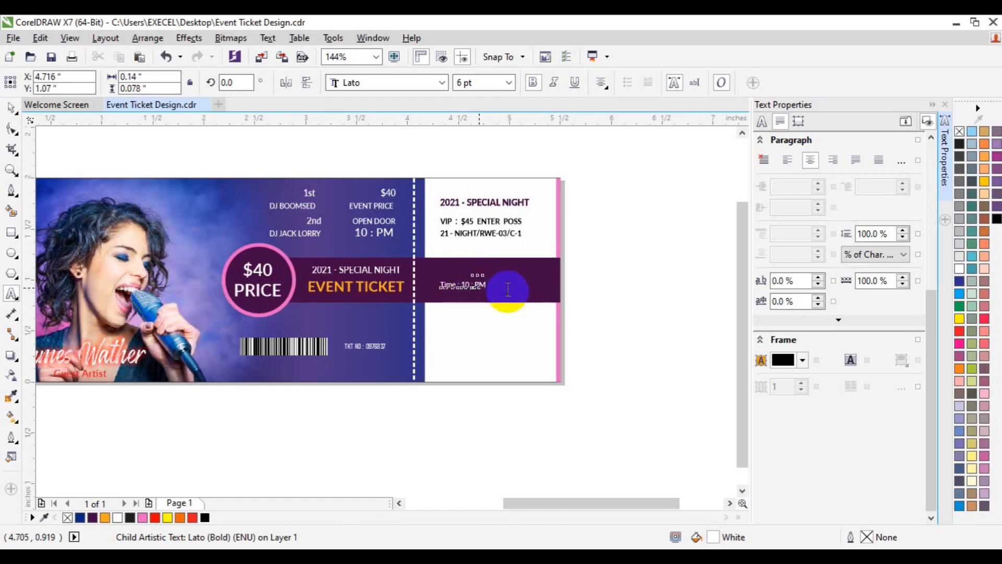
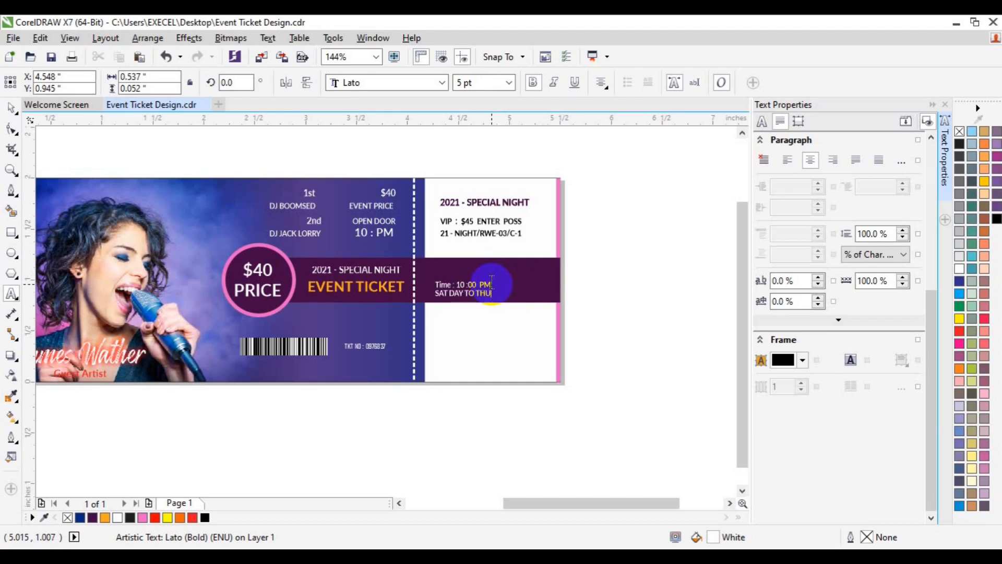
# Finish the stub bar's second text line as "SAT DAY TO THUR DAY" and fully justify the two-line text
pyautogui.write('DAY')
pyautogui.hotkey('ctrl', 'a')
pyautogui.click(601, 82)
pyautogui.click(616, 164)
pyautogui.click(11, 108)
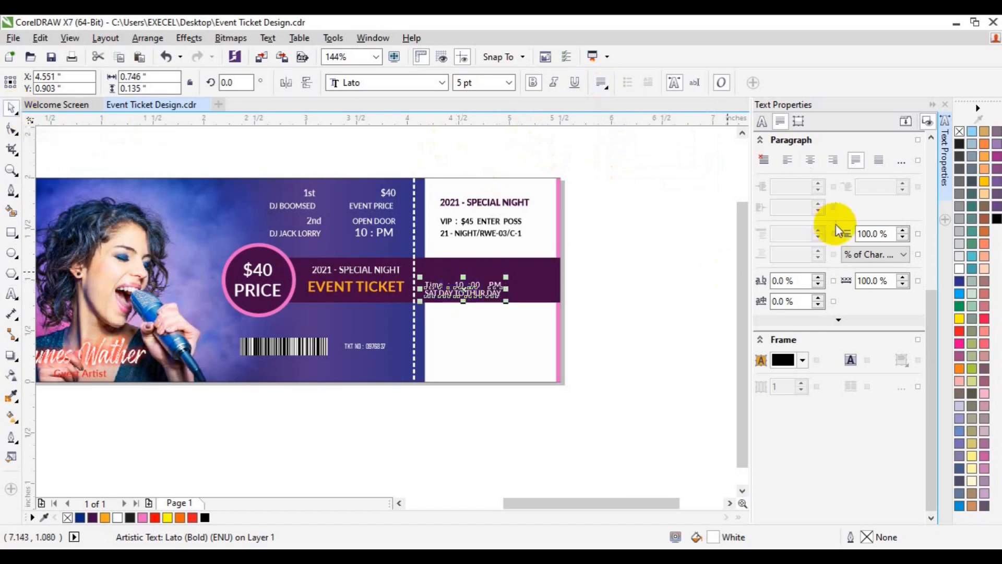
# Set the two-line time and day text's line spacing to 150% and center it vertically in the purple bar
pyautogui.click(866, 234)
pyautogui.press('BackSpace')
pyautogui.write('5')
pyautogui.press('Return')
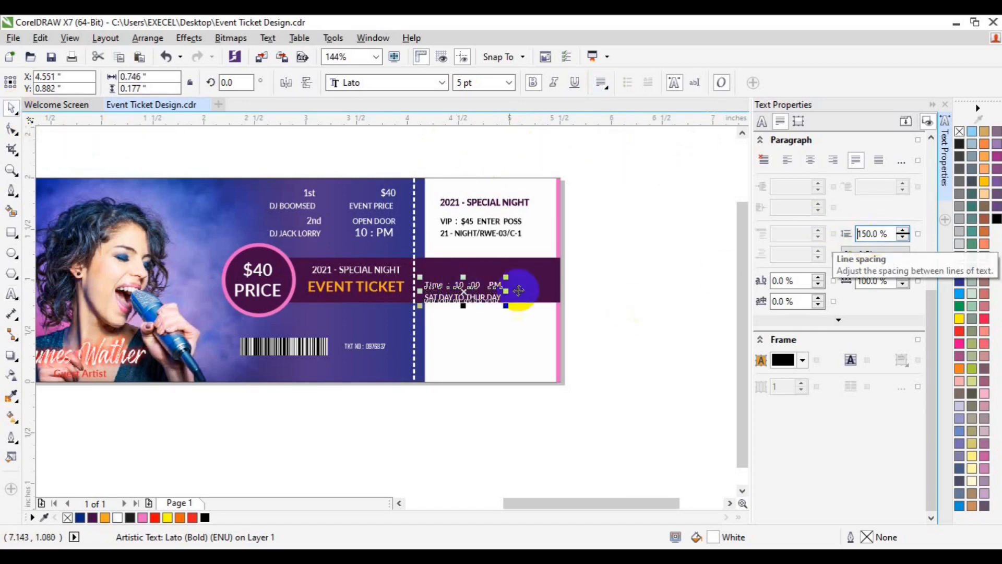
pyautogui.click(544, 291)
pyautogui.click(606, 284)
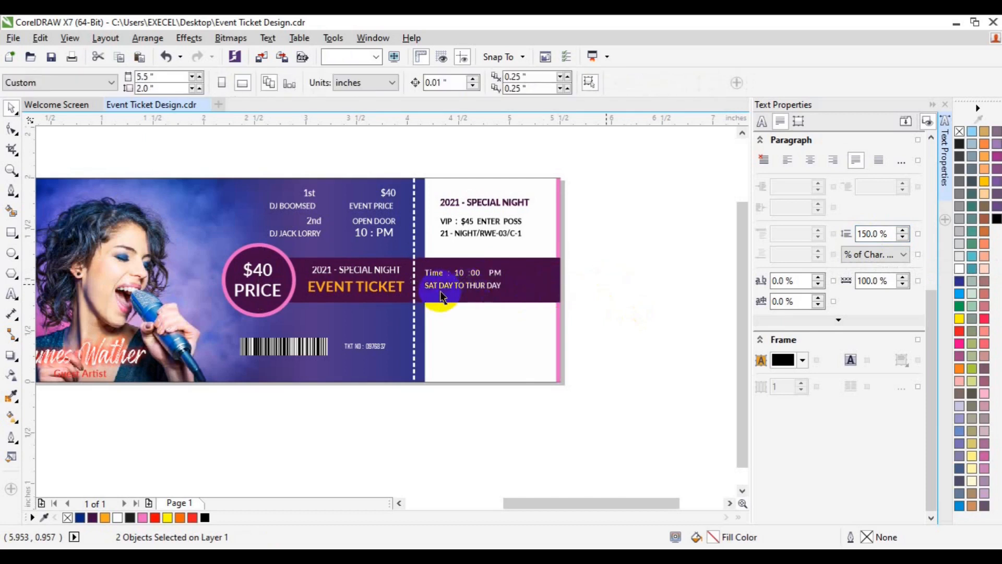
# Left-align the stub's heading and VIP text group with the time and day text, and nudge both inward about 0.14 inch
pyautogui.click(445, 288)
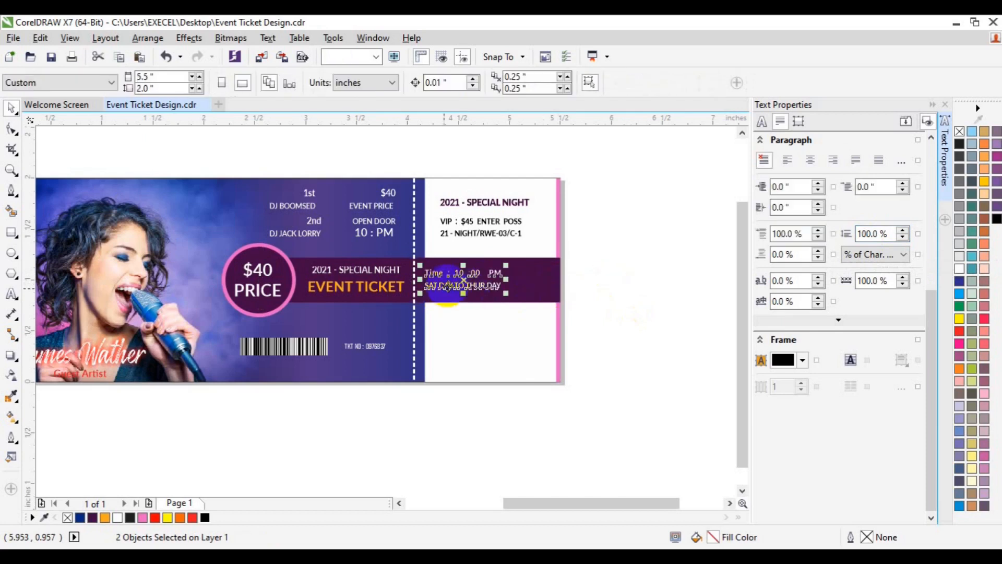
pyautogui.click(469, 228)
pyautogui.click(605, 243)
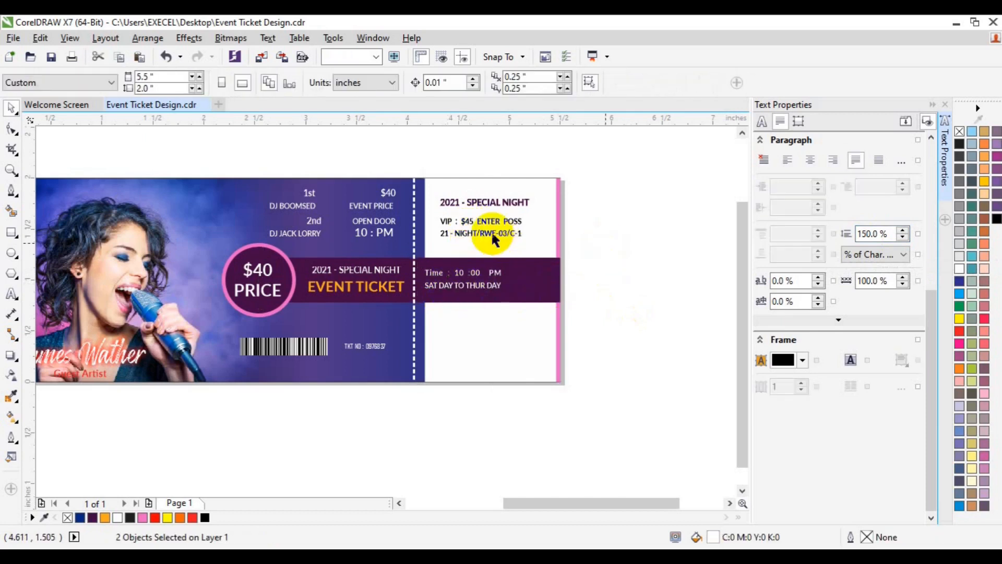
pyautogui.hotkey('ctrl', 'g')
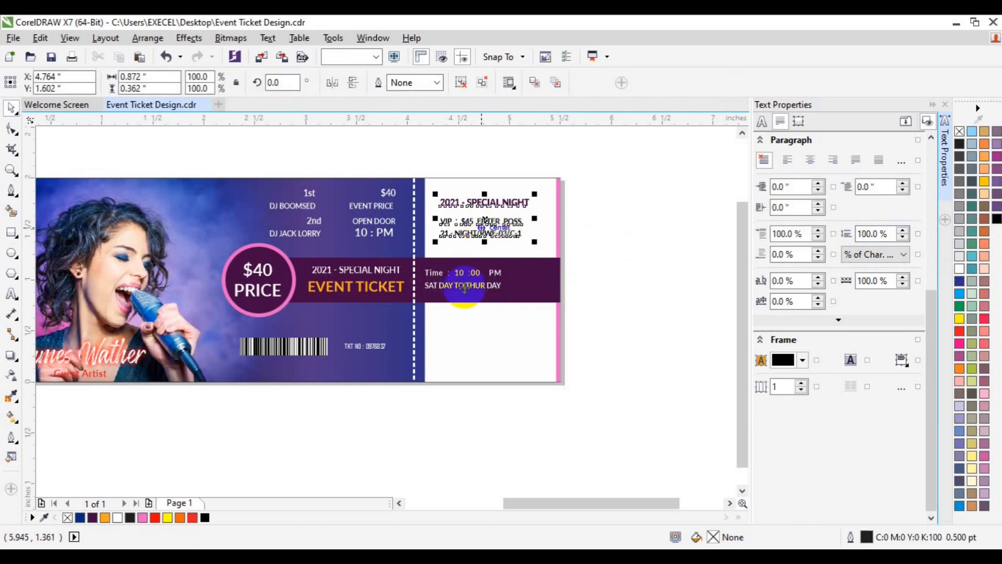
pyautogui.keyDown('shift'); pyautogui.click(466, 291); pyautogui.keyUp('shift')
pyautogui.press('l')
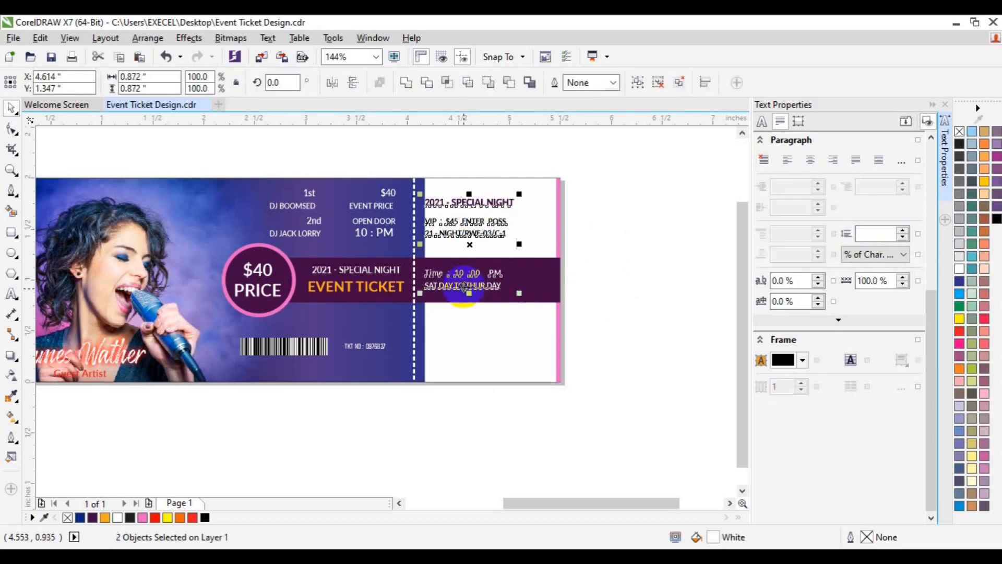
pyautogui.press('Right')
pyautogui.press('Right')
pyautogui.press('Right')
pyautogui.press('Right')
pyautogui.press('Right')
pyautogui.press('Right')
pyautogui.press('Right')
pyautogui.press('Right')
pyautogui.press('Right')
pyautogui.press('Right')
pyautogui.press('Right')
pyautogui.press('Right')
pyautogui.press('Right')
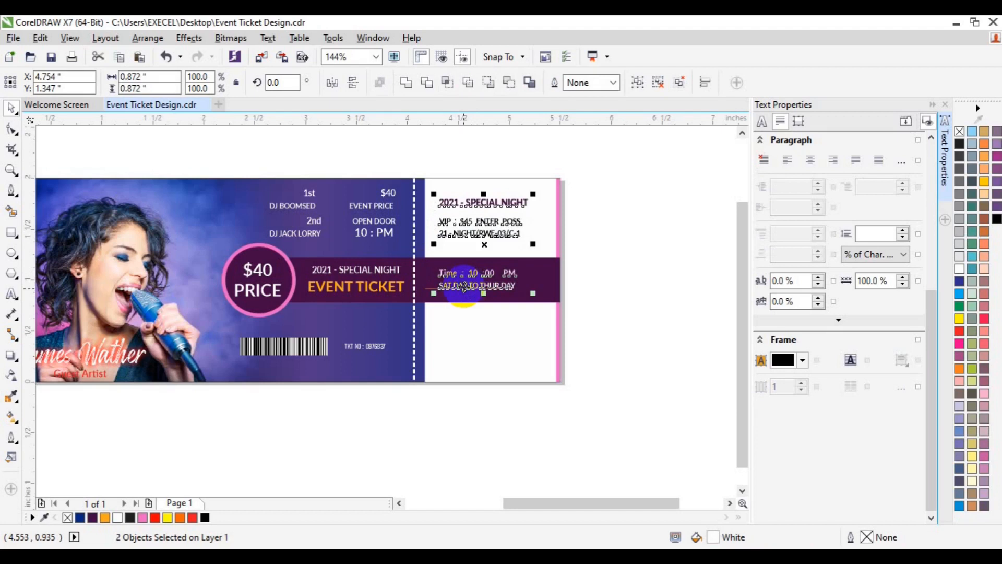
pyautogui.click(589, 290)
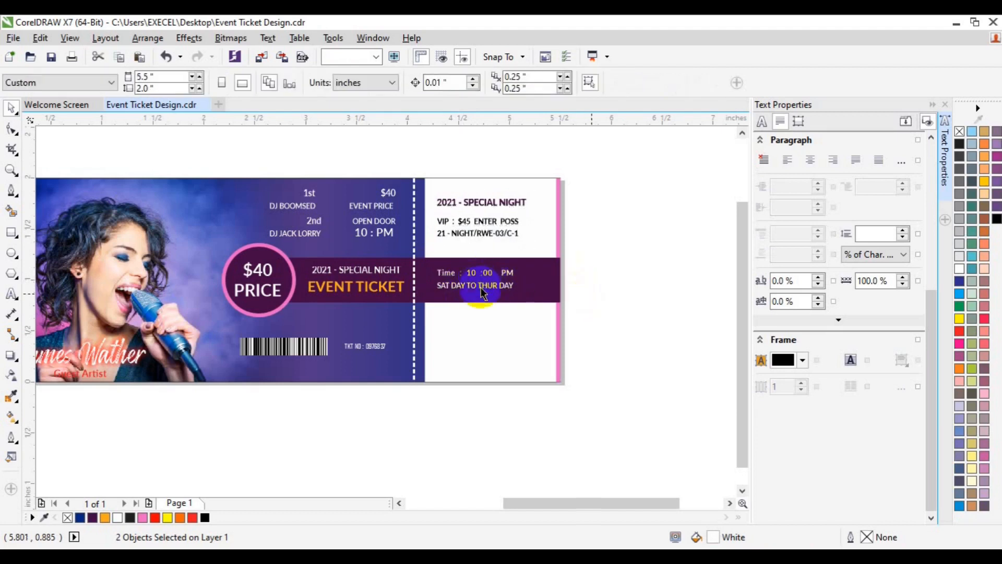
# Duplicate the "$40 EVENT PRICE" group onto the stub's white area below the purple bar and fill it with dark purple #440A44
pyautogui.click(374, 209)
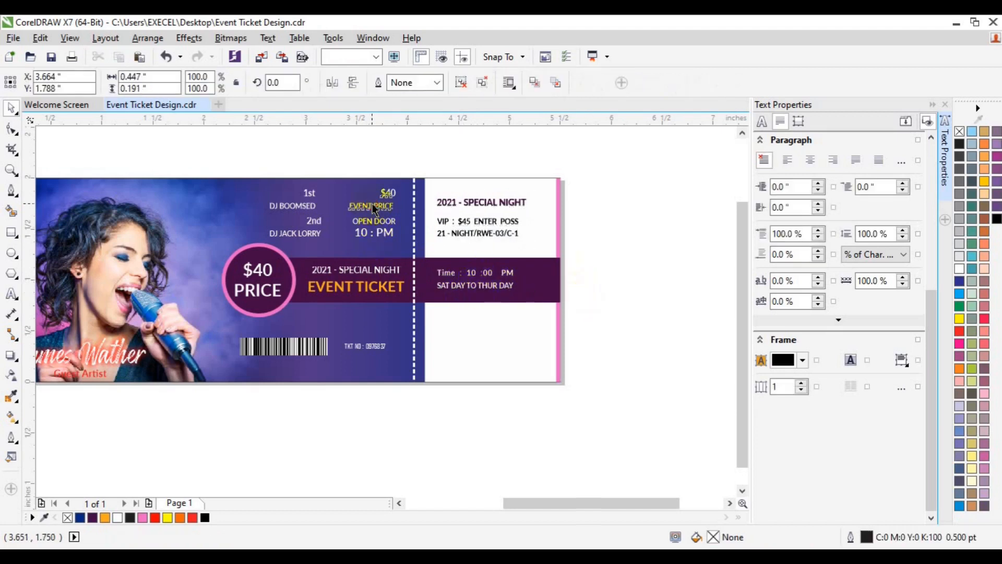
pyautogui.hotkey('ctrl', 'd')
pyautogui.moveTo(397, 172); pyautogui.dragTo(468, 322)
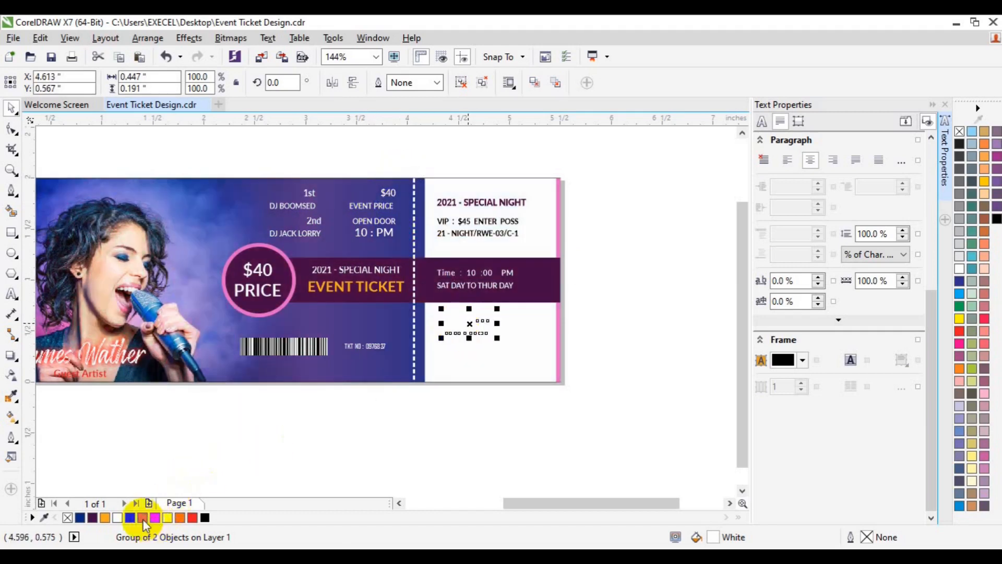
pyautogui.click(93, 517)
pyautogui.click(12, 294)
pyautogui.click(182, 293)
pyautogui.hotkey('ctrl', 'a')
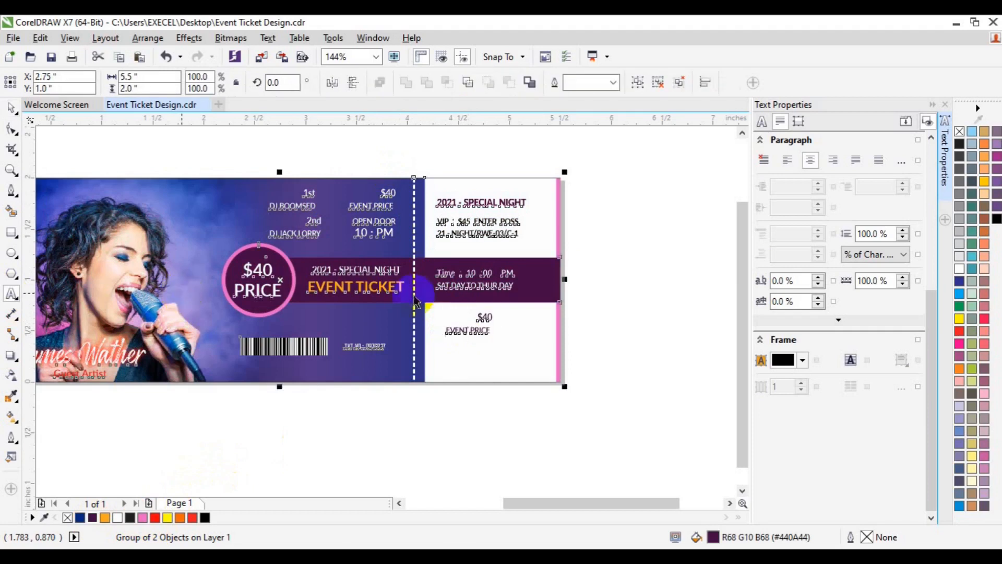
pyautogui.click(616, 315)
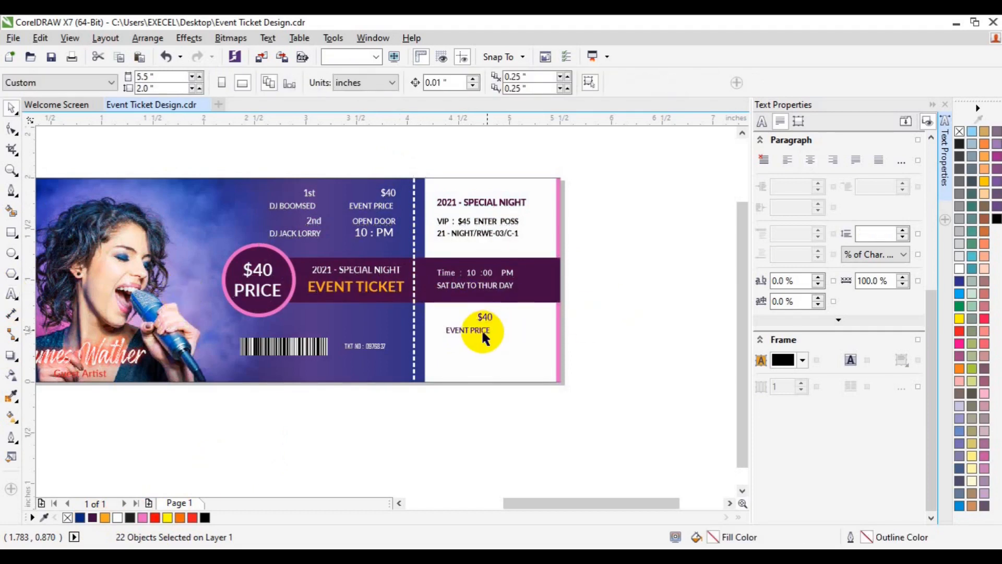
# Ungroup the duplicated price text on the stub and replace "EVENT PRICE" with "THIS PARTY IS FOR COUPLE"
pyautogui.doubleClick(481, 328)
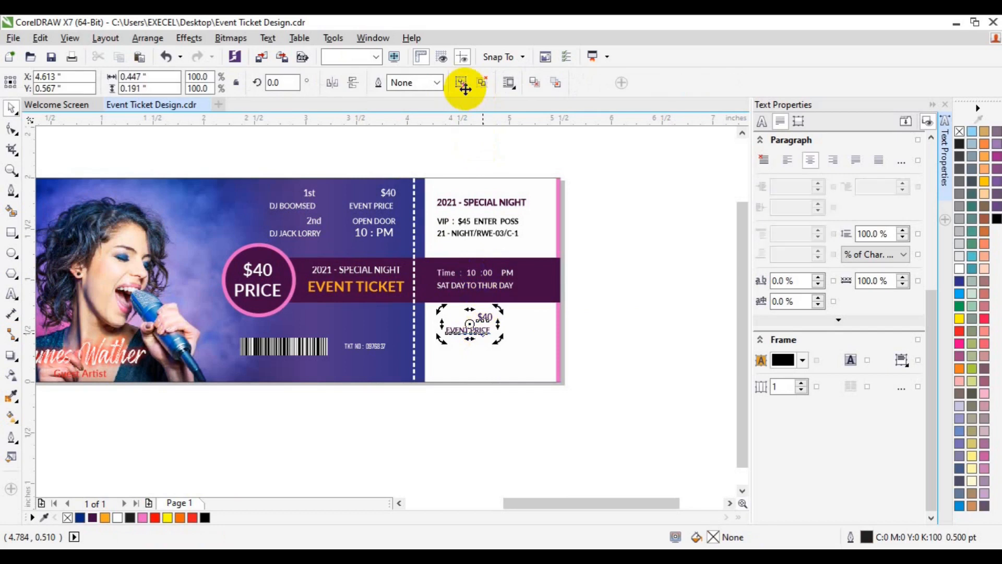
pyautogui.click(487, 332)
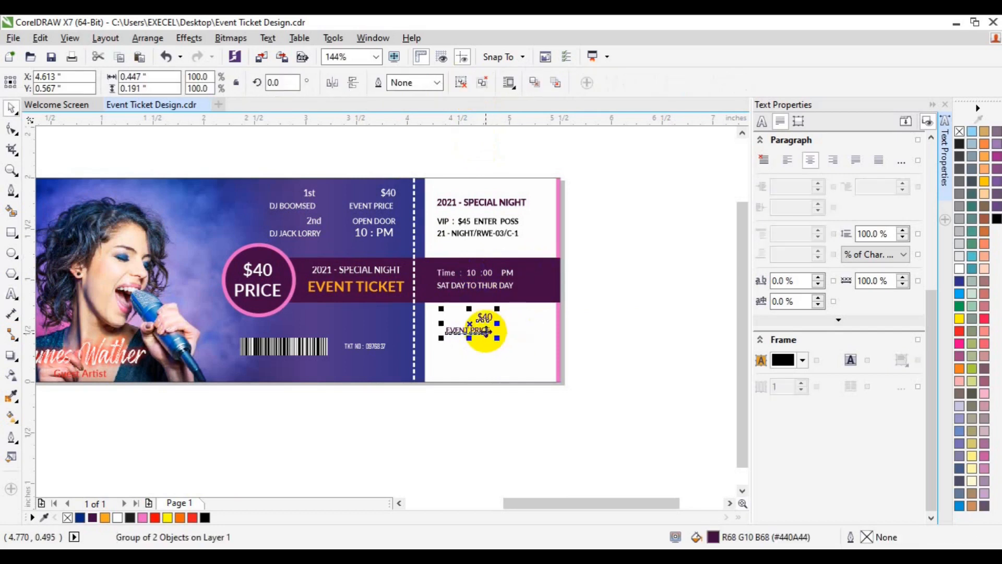
pyautogui.click(456, 83)
pyautogui.click(532, 298)
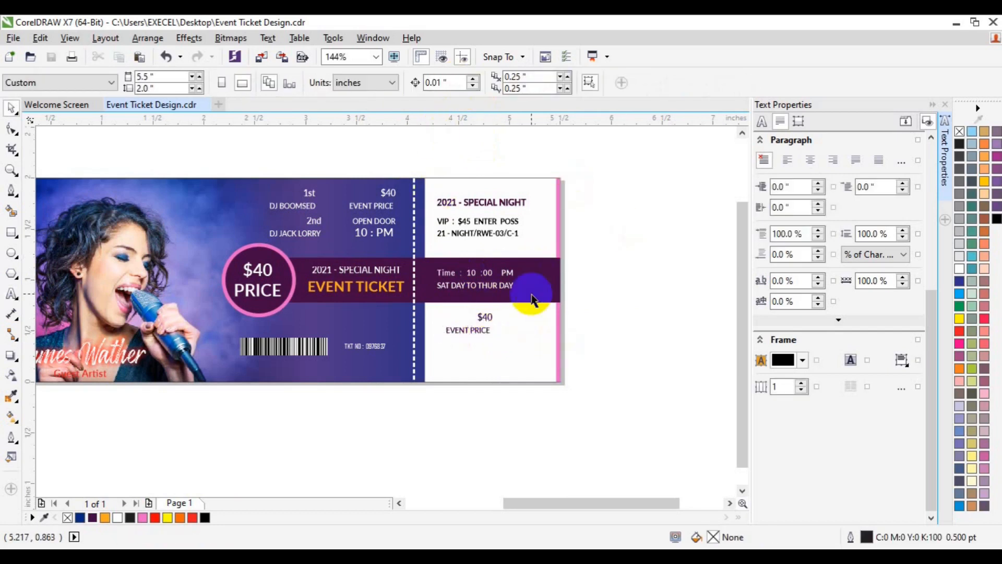
pyautogui.click(477, 333)
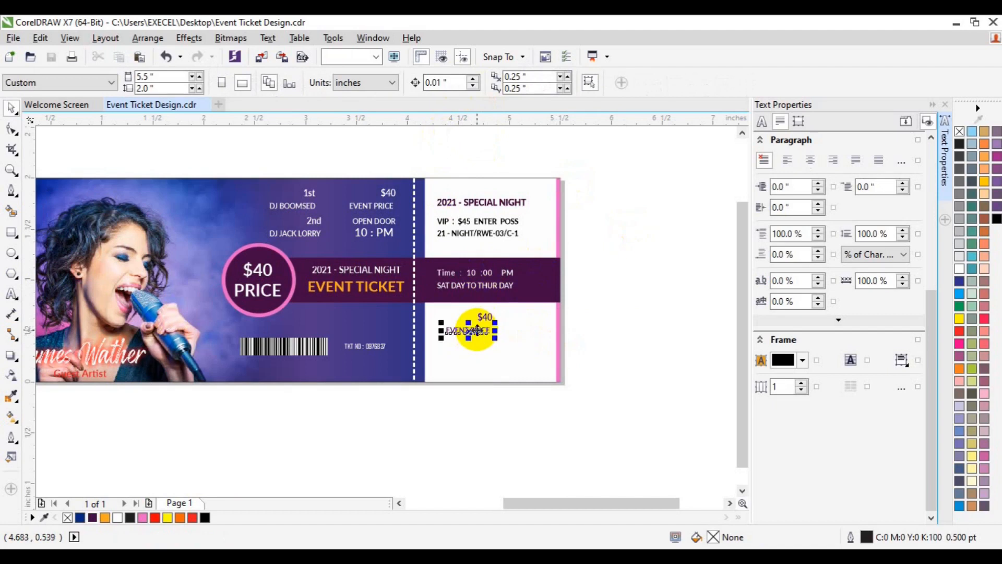
pyautogui.click(10, 295)
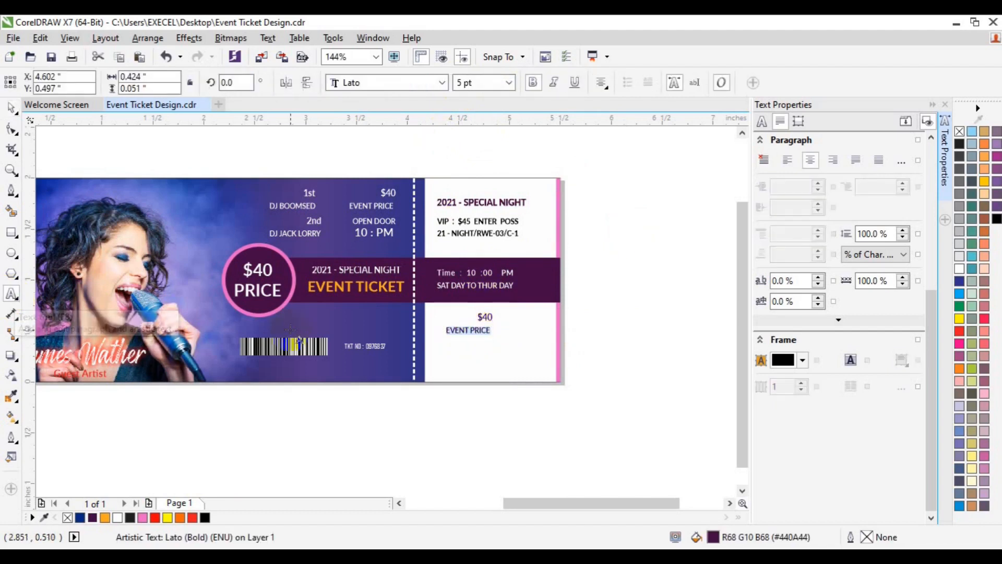
pyautogui.write('THIS PARTY')
pyautogui.press('Escape')
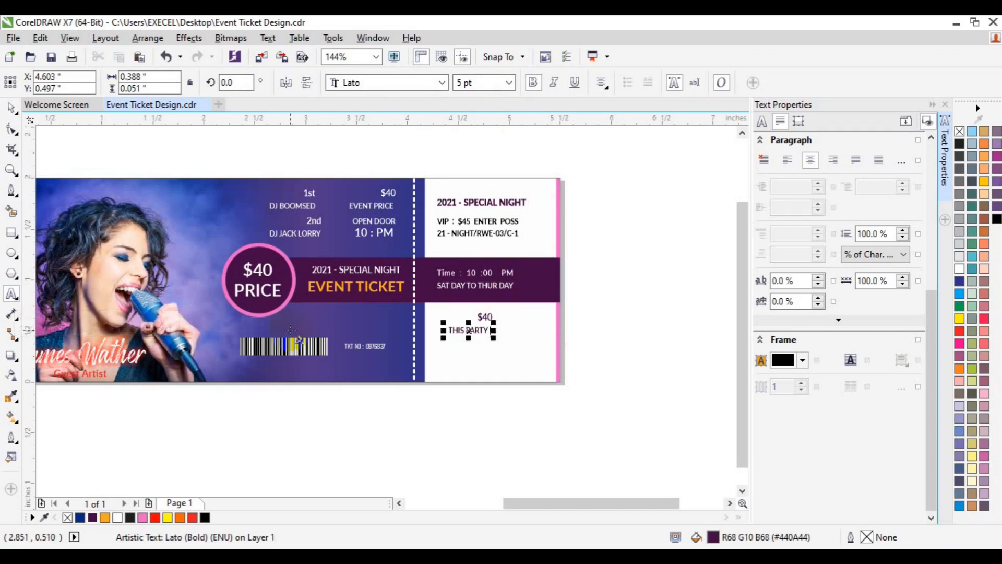
pyautogui.write('FOR COUPLE,')
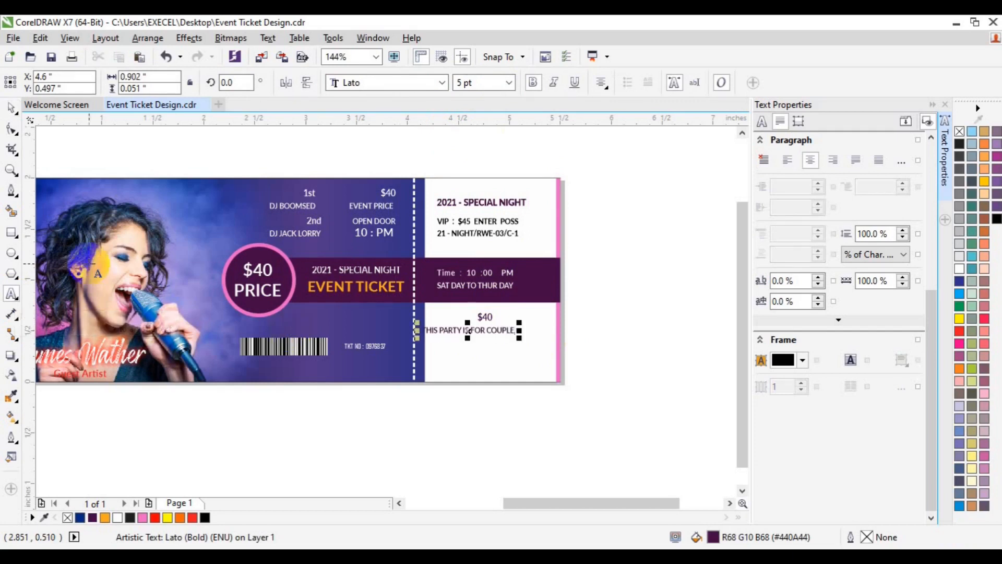
pyautogui.click(11, 108)
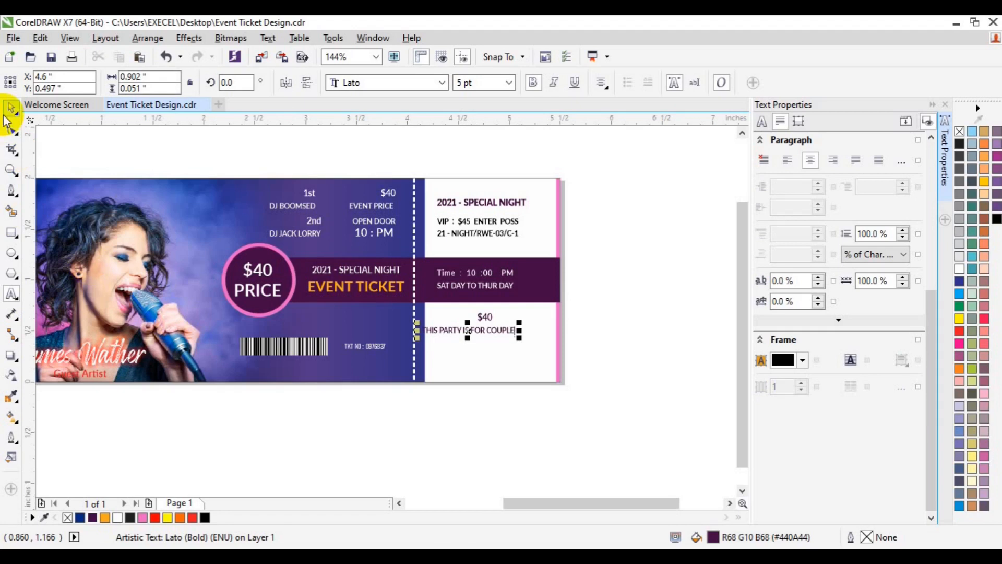
# Delete the duplicated "$40" below the stub's bar and left-align the couple line with the time and day text
pyautogui.click(488, 319)
pyautogui.press('Delete')
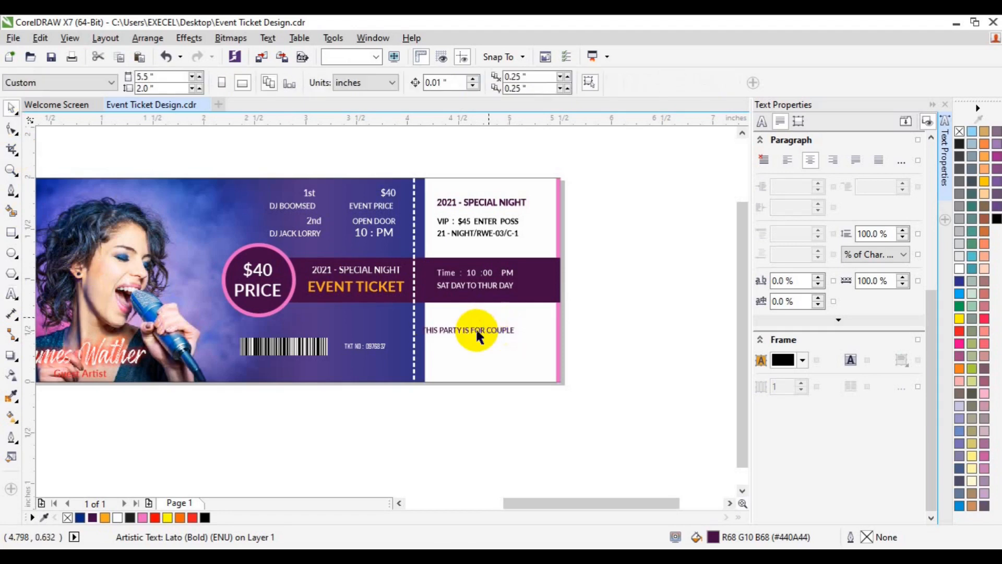
pyautogui.click(474, 327)
pyautogui.moveTo(476, 330); pyautogui.dragTo(496, 334)
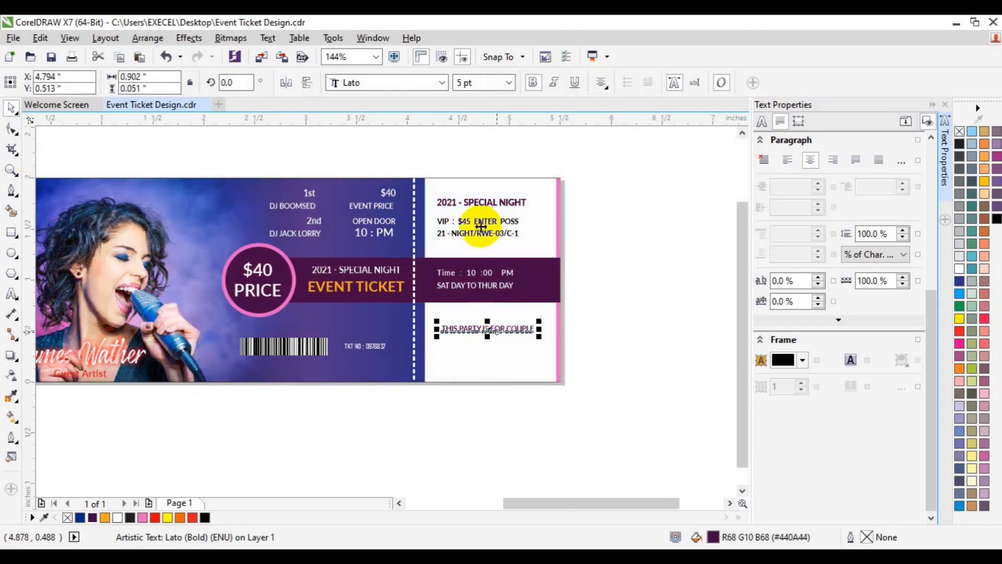
pyautogui.keyDown('shift'); pyautogui.click(457, 288); pyautogui.keyUp('shift')
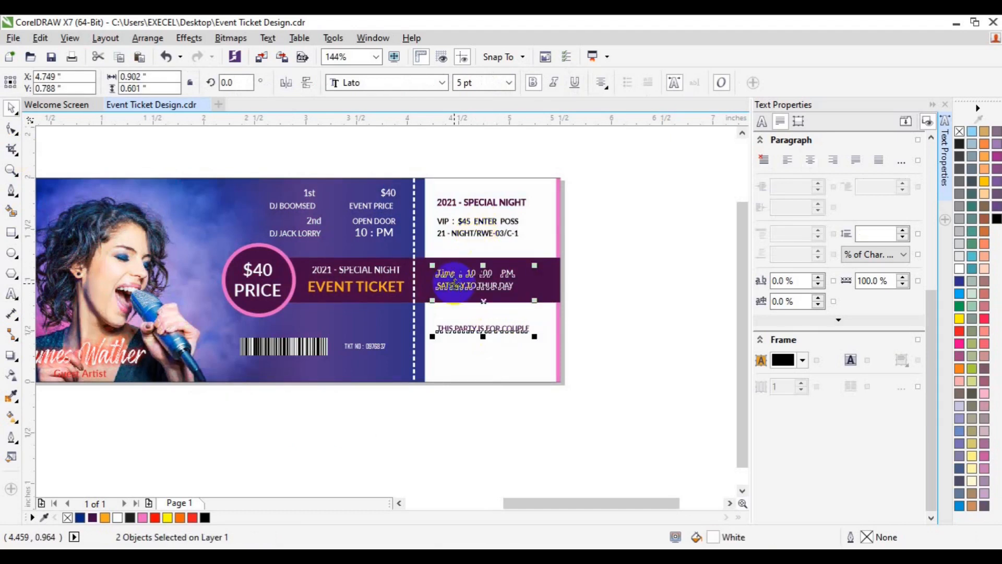
pyautogui.click(628, 342)
# Group the barcode with the ticket number and place a black copy scaled to about 78.5% below the stub's couple line
pyautogui.click(349, 349)
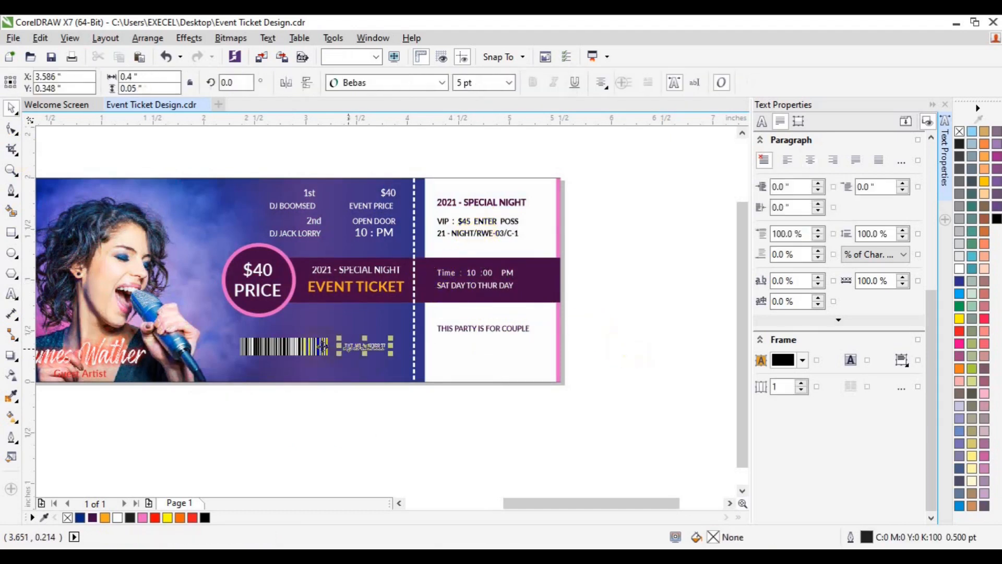
pyautogui.keyDown('shift'); pyautogui.click(303, 348); pyautogui.keyUp('shift')
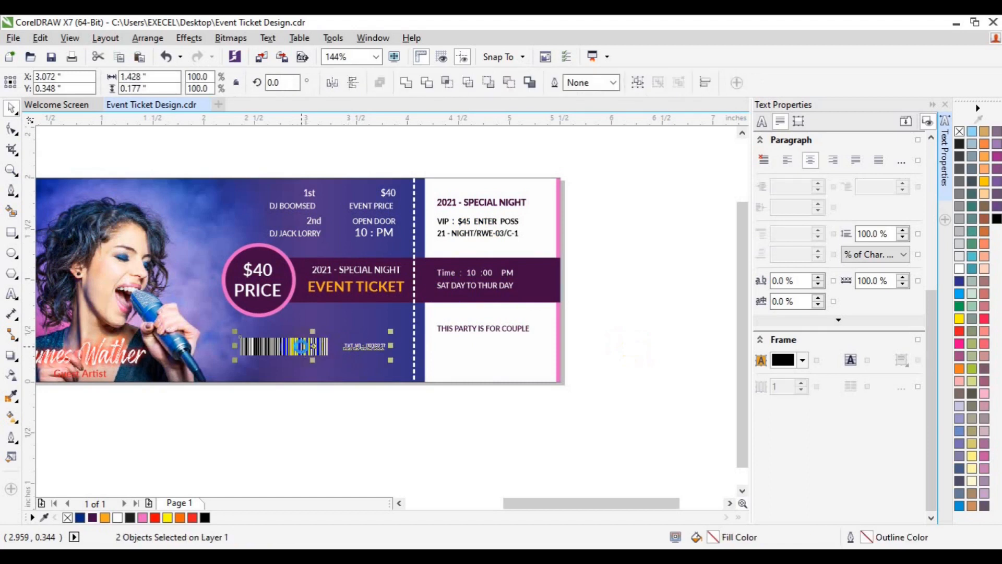
pyautogui.hotkey('ctrl', 'g')
pyautogui.moveTo(303, 346); pyautogui.dragTo(554, 361)
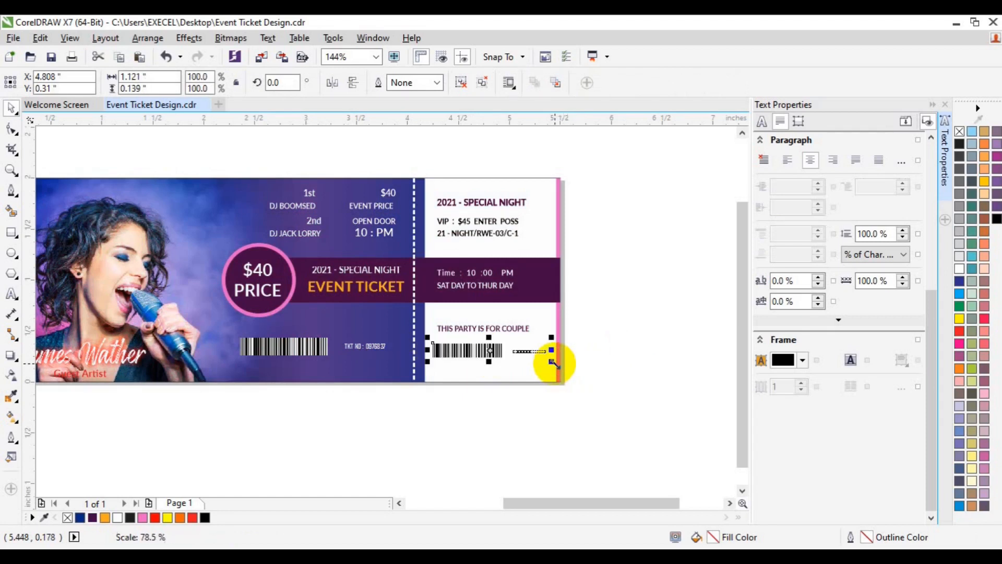
pyautogui.click(491, 456)
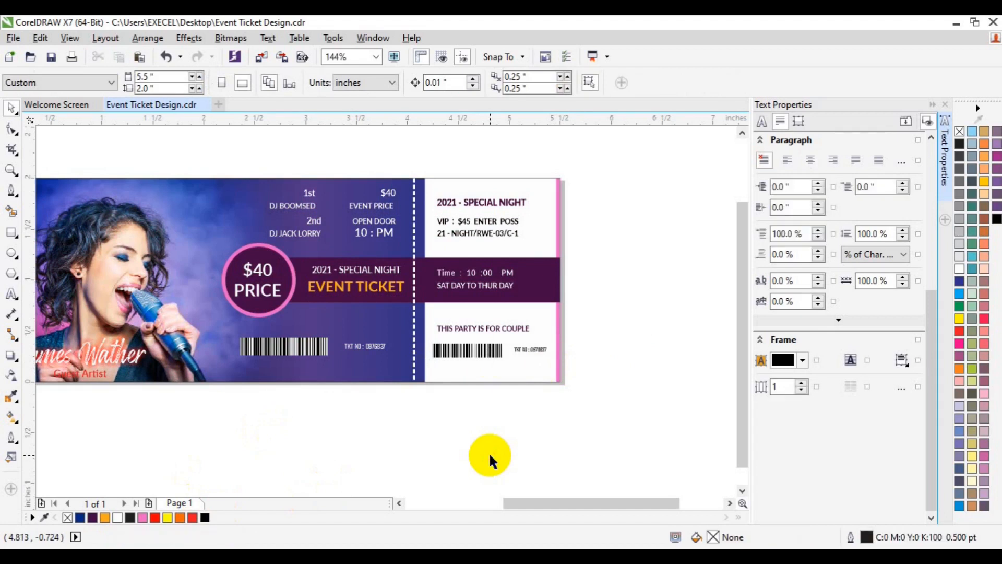
# Move the stub's barcode group slightly lower, to about X 4.818 and Y 0.29 inches, and hide the text properties
pyautogui.click(475, 350)
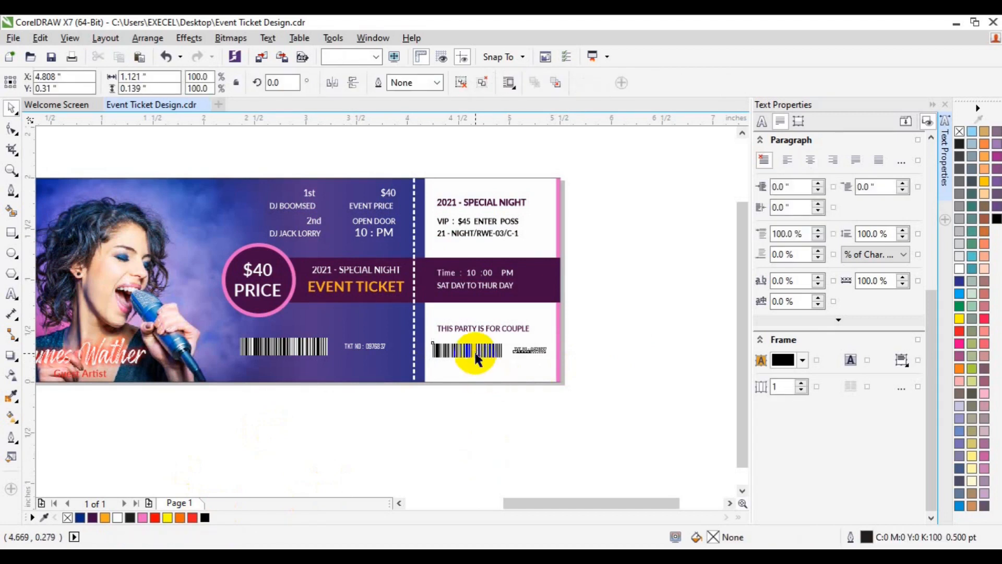
pyautogui.moveTo(476, 337); pyautogui.dragTo(478, 339)
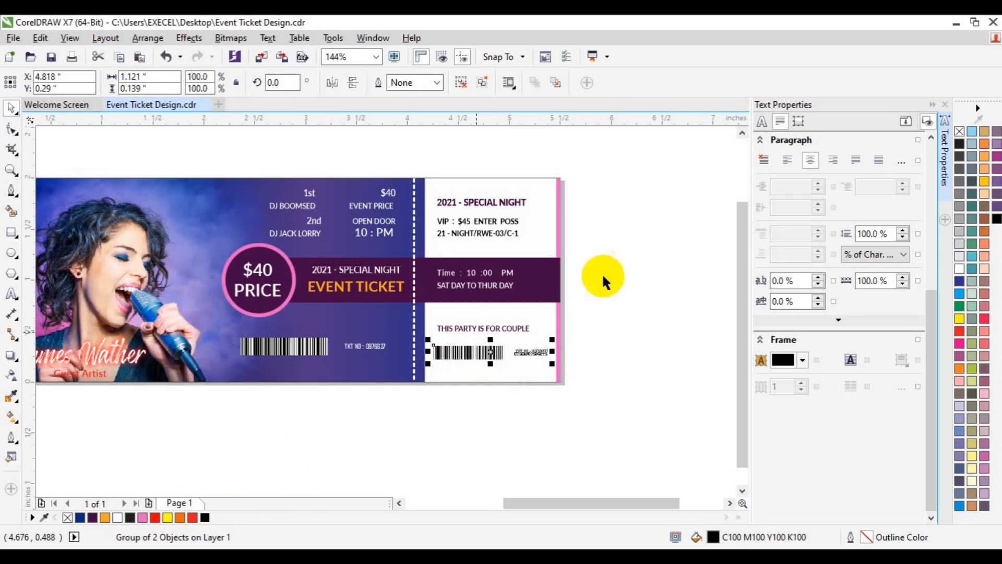
pyautogui.click(946, 197)
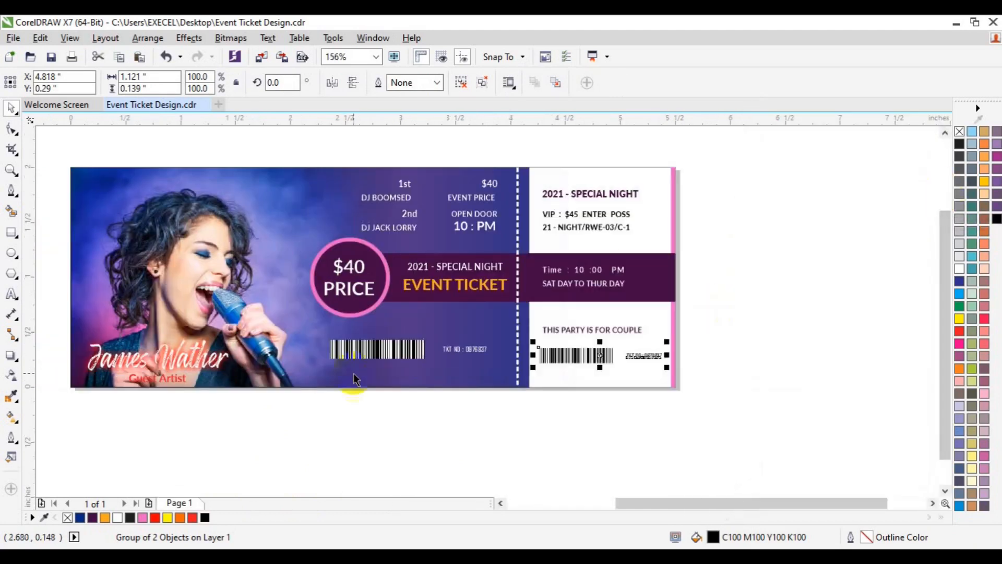
pyautogui.click(11, 170)
pyautogui.click(96, 84)
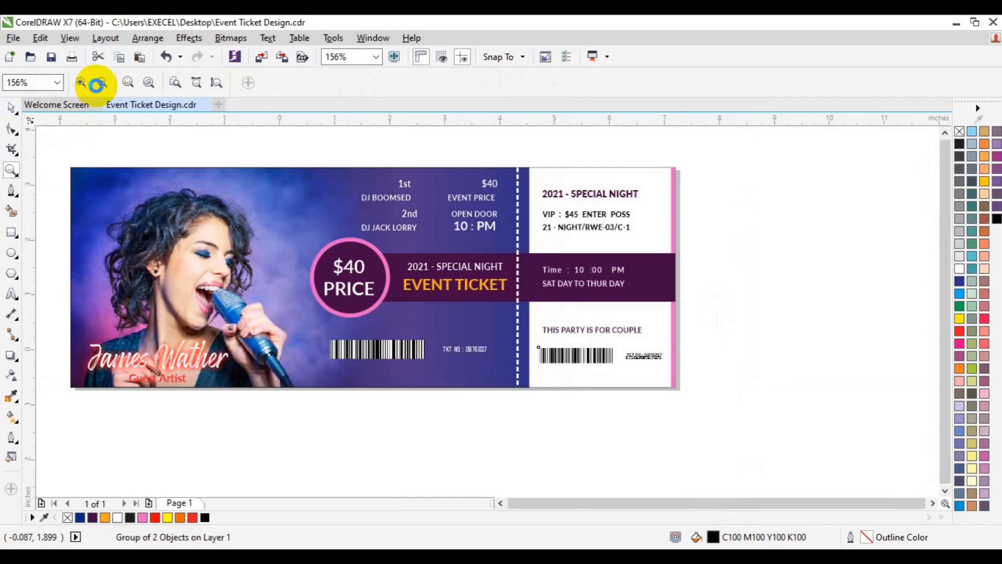
pyautogui.click(82, 83)
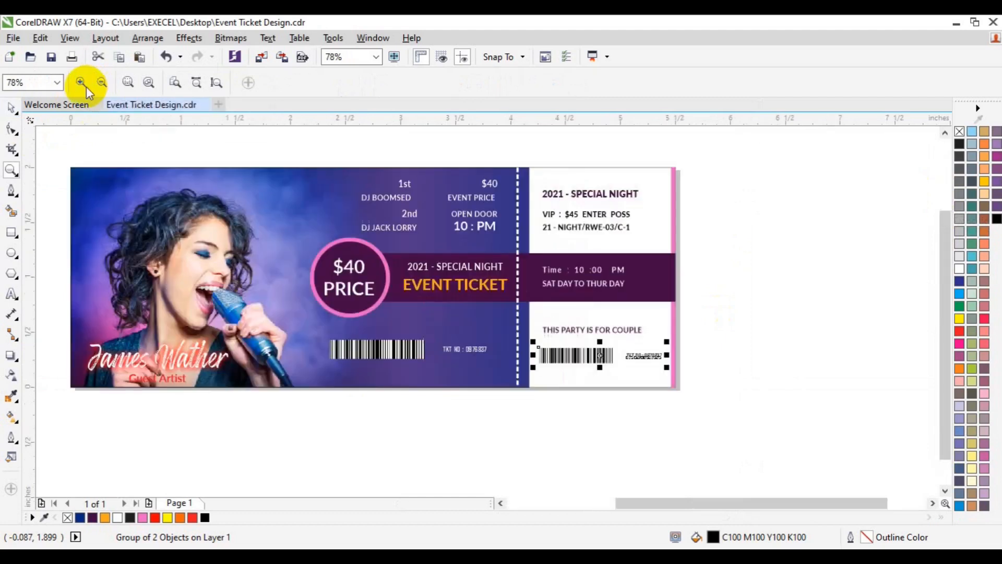
pyautogui.press('space')
pyautogui.click(818, 281)
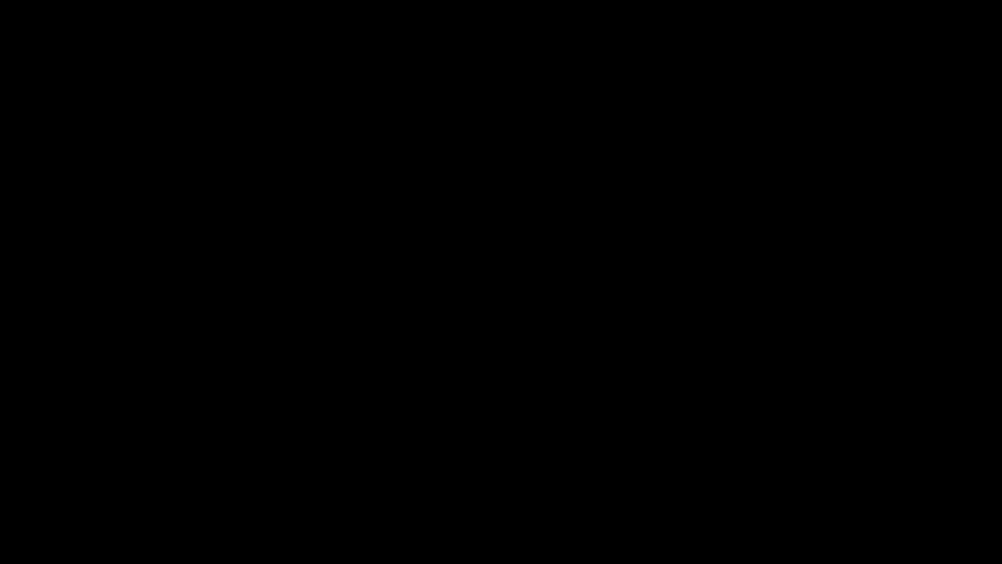